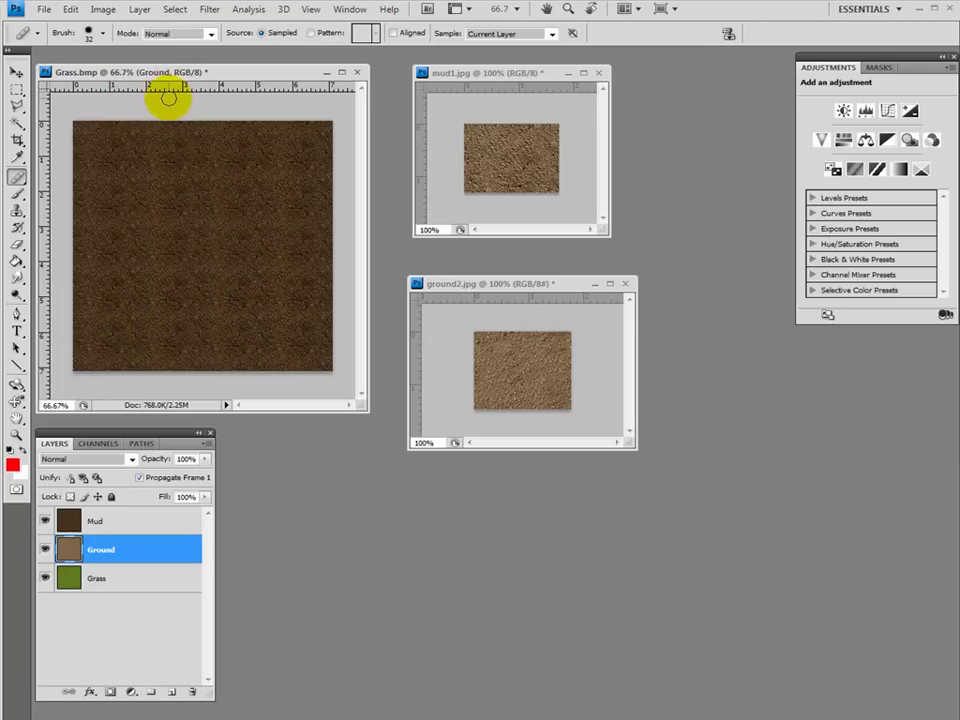
{"action": "left_click", "coordinate": [310, 10]}
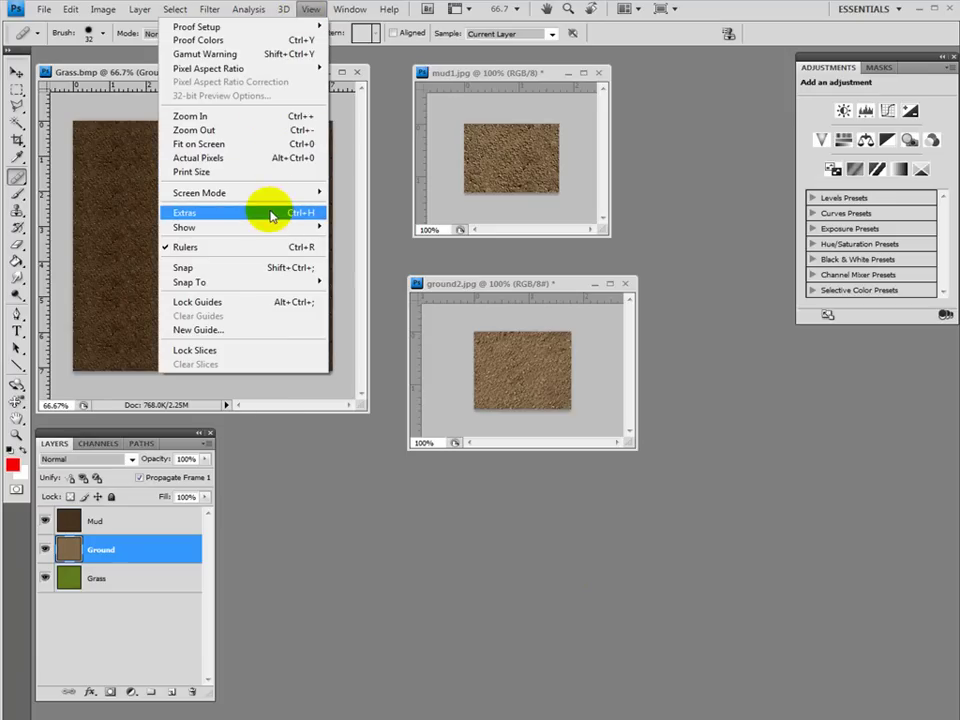
{"action": "mouse_move", "coordinate": [265, 232]}
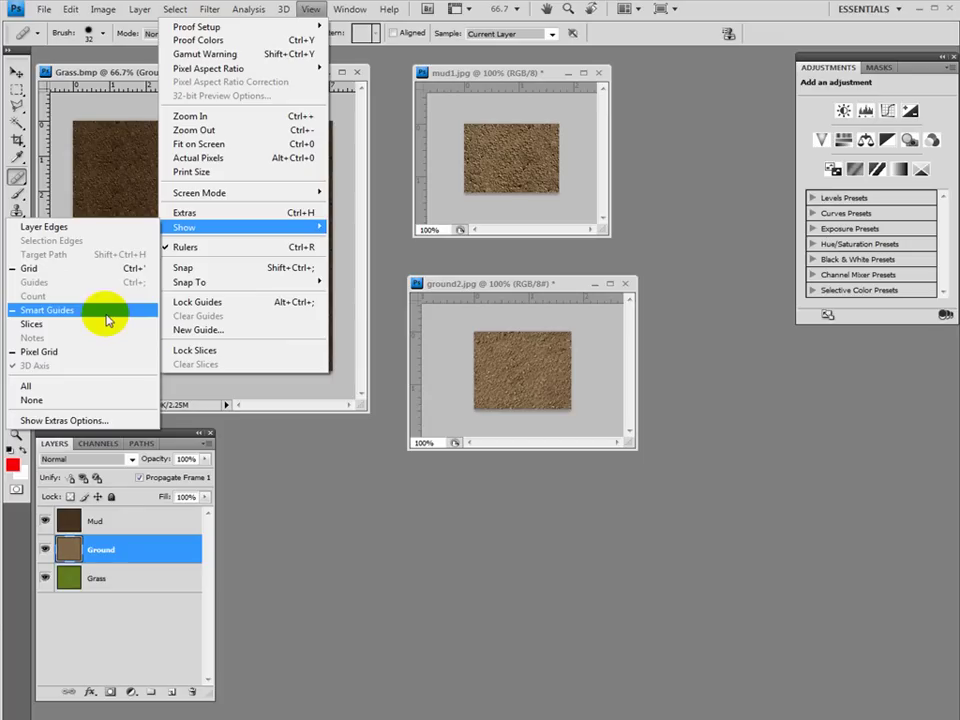
{"action": "left_click", "coordinate": [219, 215]}
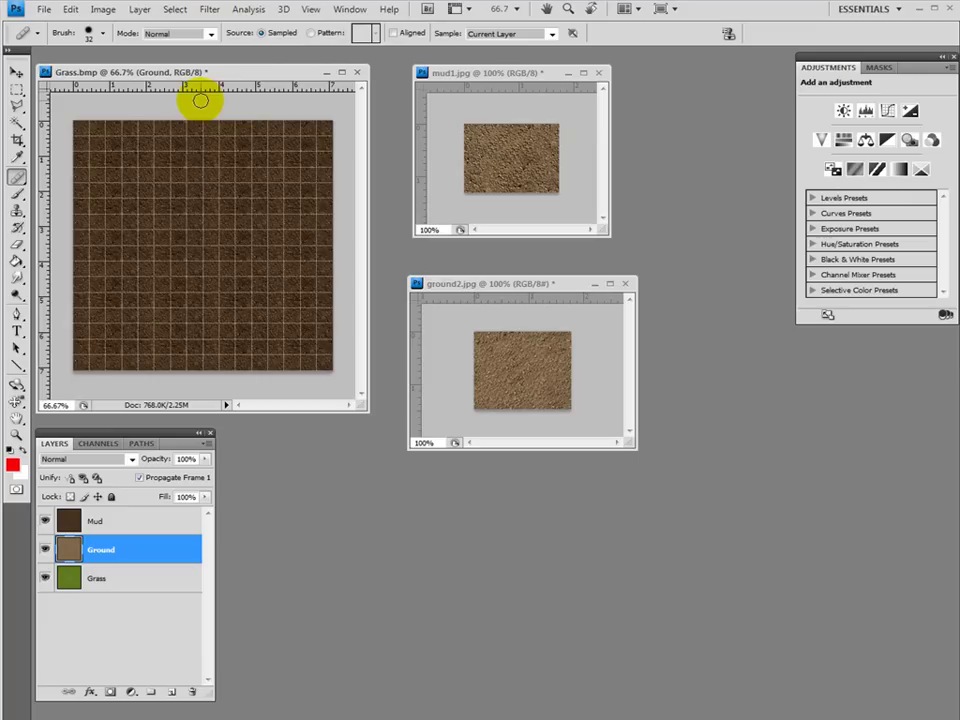
{"action": "left_click", "coordinate": [212, 9]}
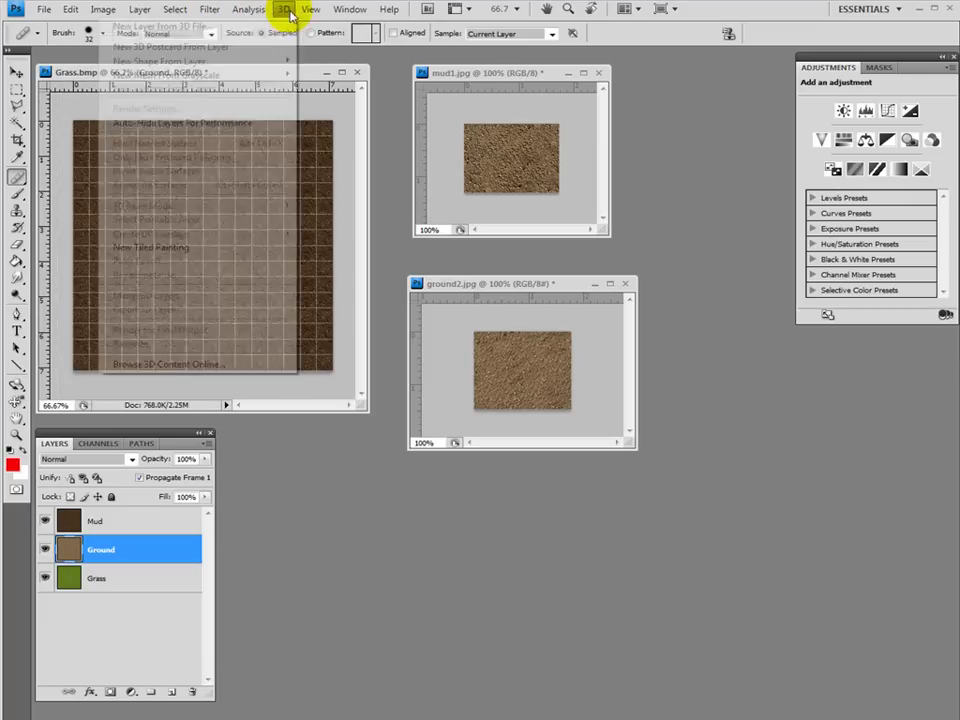
{"action": "left_click", "coordinate": [311, 9]}
{"action": "left_click", "coordinate": [279, 212]}
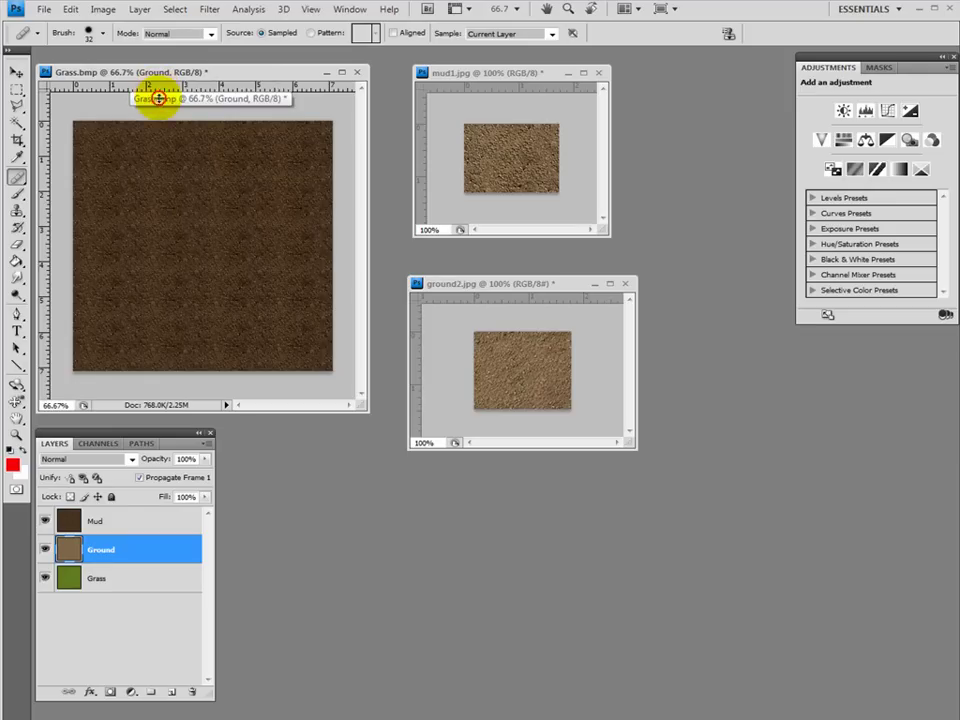
Place vertical guides across the Grass.bmp canvas at the 2 and 5 marks of the horizontal ruler.
{"action": "left_click_drag", "start_coordinate": [156, 90], "coordinate": [181, 82]}
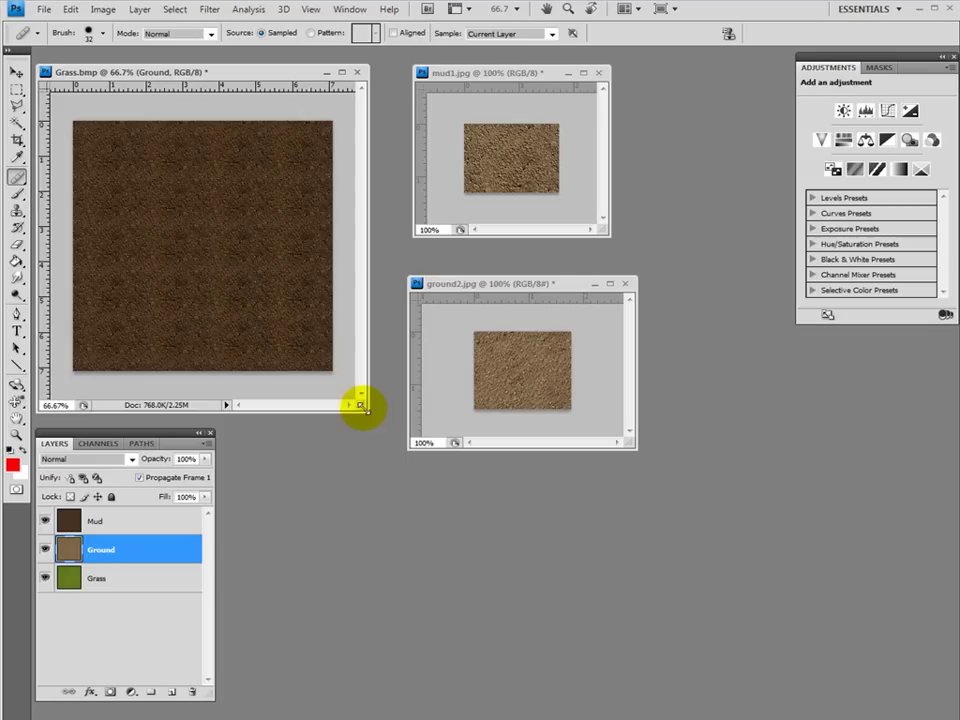
{"action": "left_click_drag", "start_coordinate": [375, 413], "coordinate": [384, 412]}
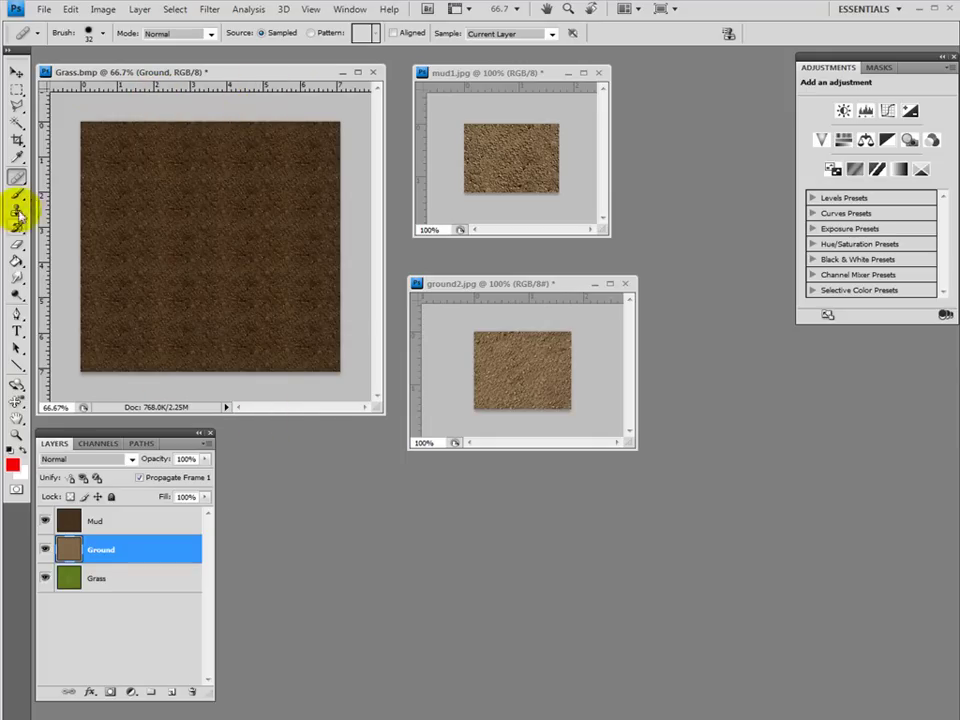
{"action": "left_click_drag", "start_coordinate": [43, 193], "coordinate": [153, 200]}
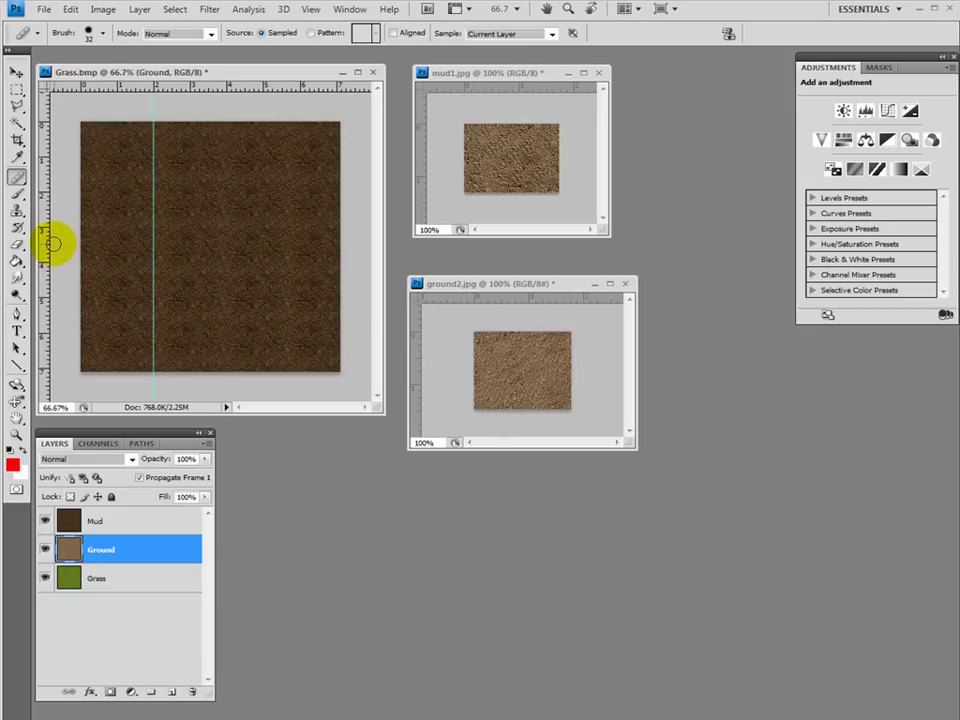
{"action": "left_click_drag", "start_coordinate": [48, 248], "coordinate": [262, 251]}
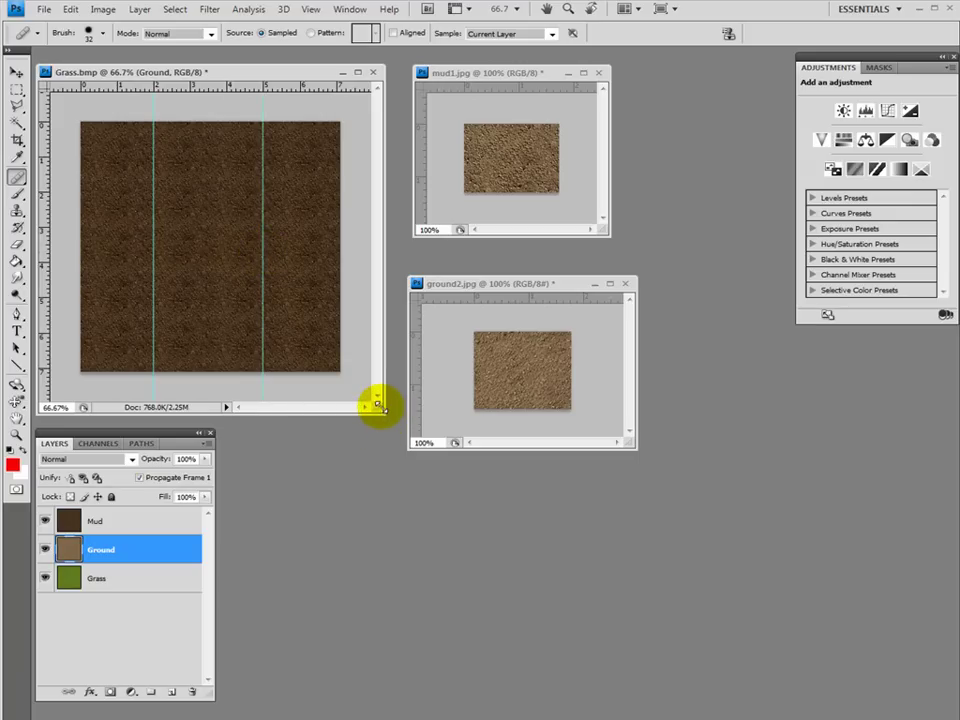
Place horizontal guides across the Grass.bmp canvas at the 2 and 5 marks of the vertical ruler.
{"action": "left_click_drag", "start_coordinate": [378, 407], "coordinate": [390, 420]}
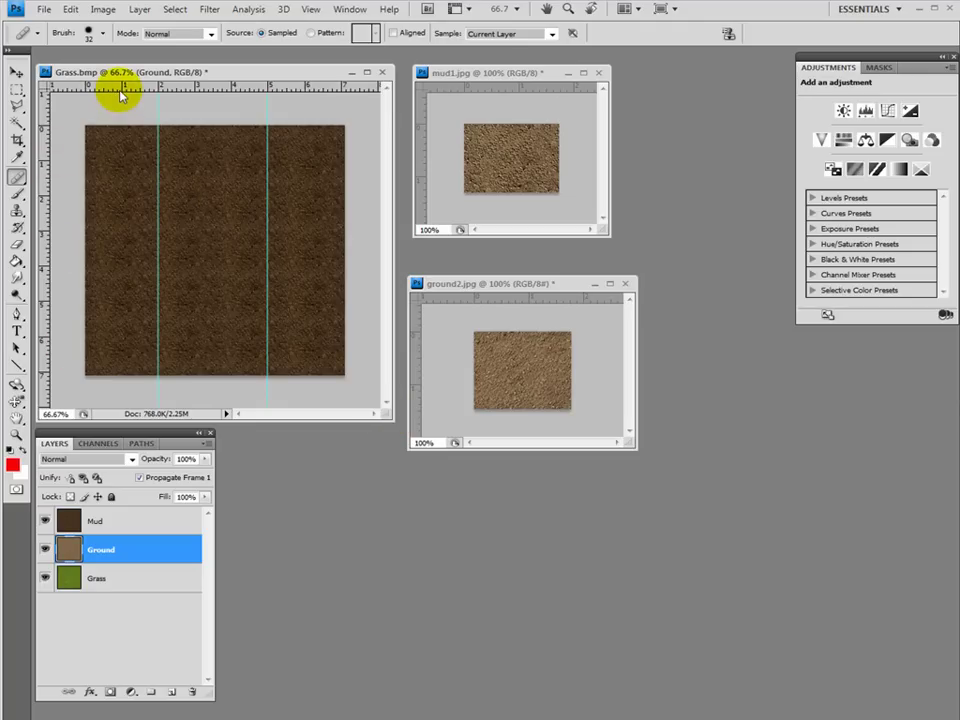
{"action": "left_click_drag", "start_coordinate": [120, 93], "coordinate": [118, 196]}
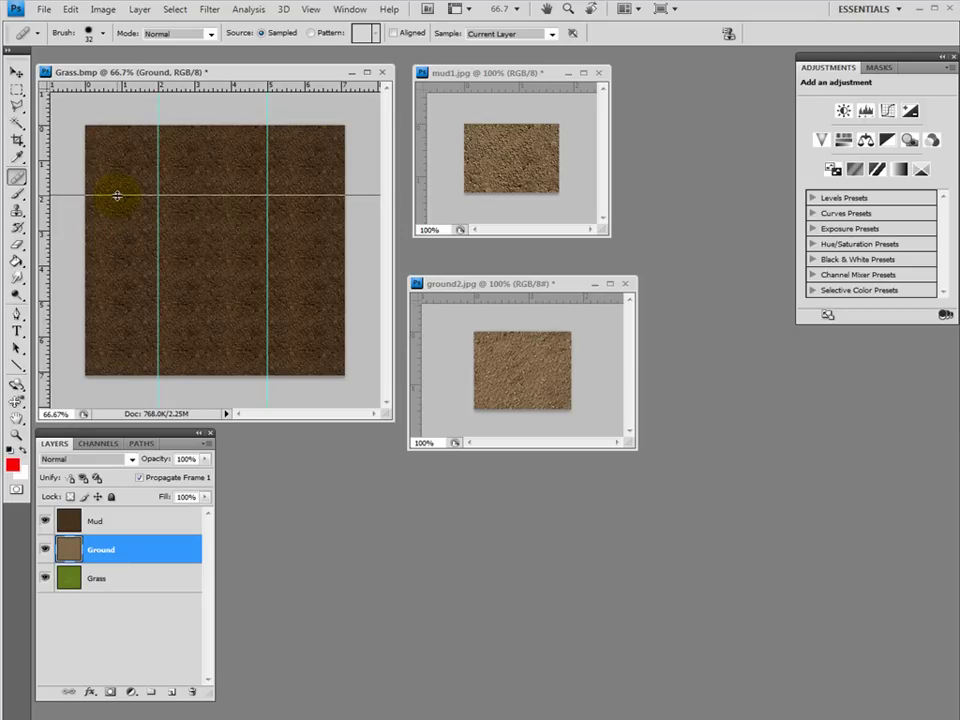
{"action": "left_click_drag", "start_coordinate": [117, 196], "coordinate": [113, 196]}
{"action": "left_click_drag", "start_coordinate": [190, 93], "coordinate": [184, 301]}
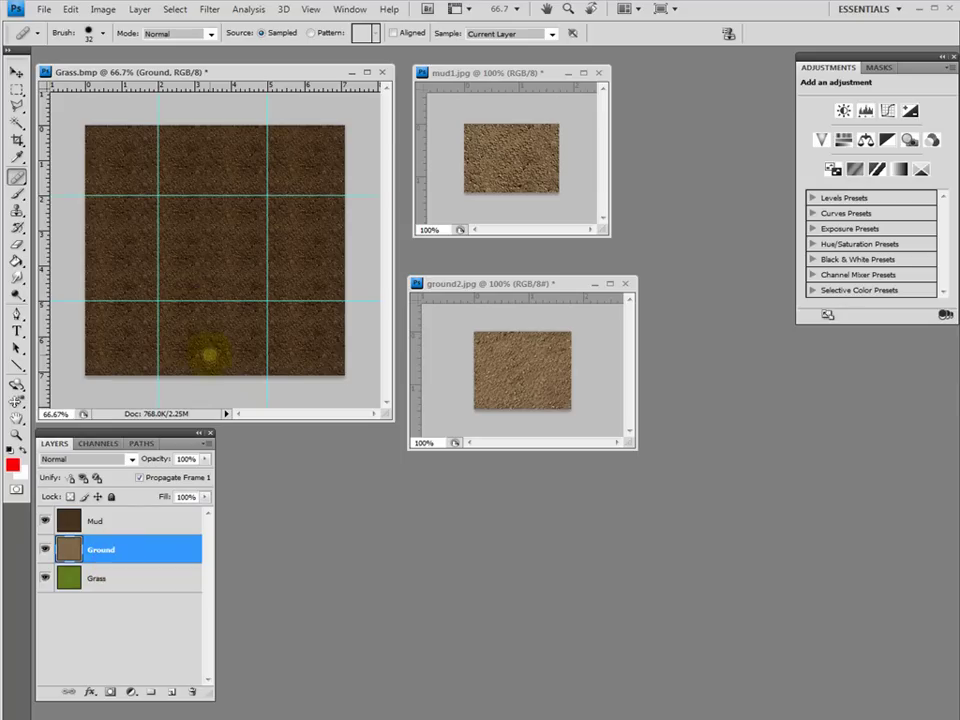
Add a new layer above the Mud layer and name it Straight.
{"action": "left_click", "coordinate": [153, 518]}
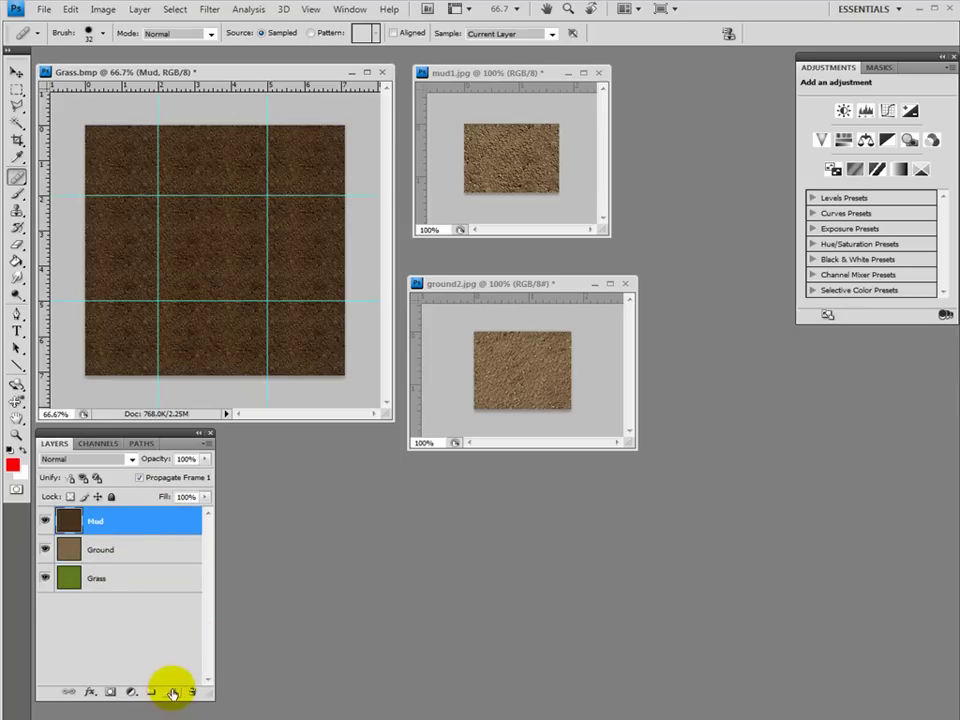
{"action": "left_click", "coordinate": [172, 693]}
{"action": "double_click", "coordinate": [108, 521]}
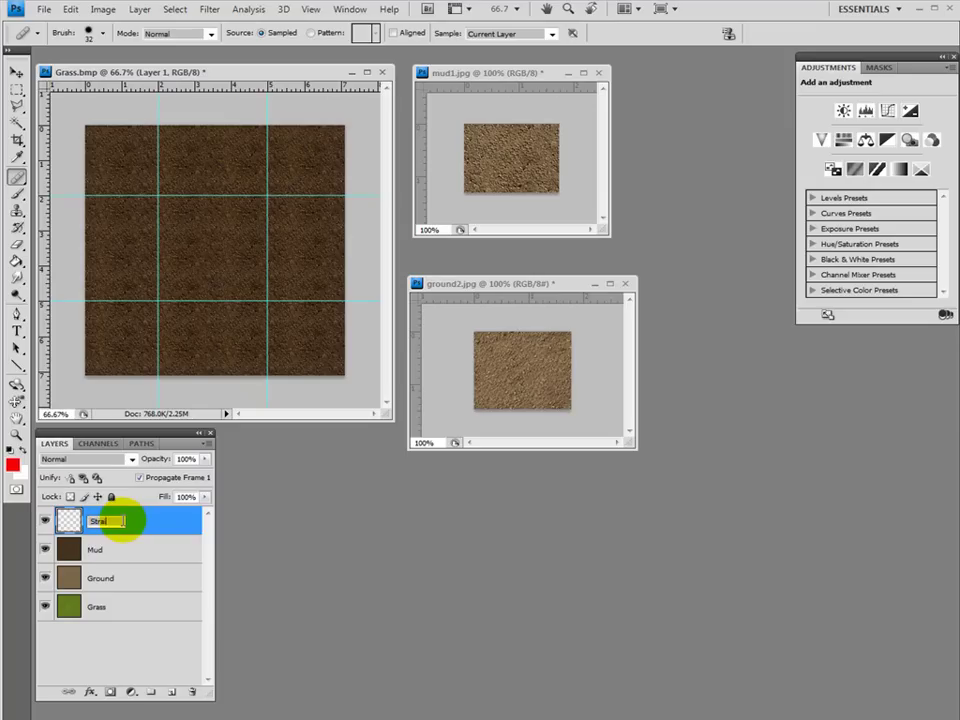
{"action": "type", "text": "Straight"}
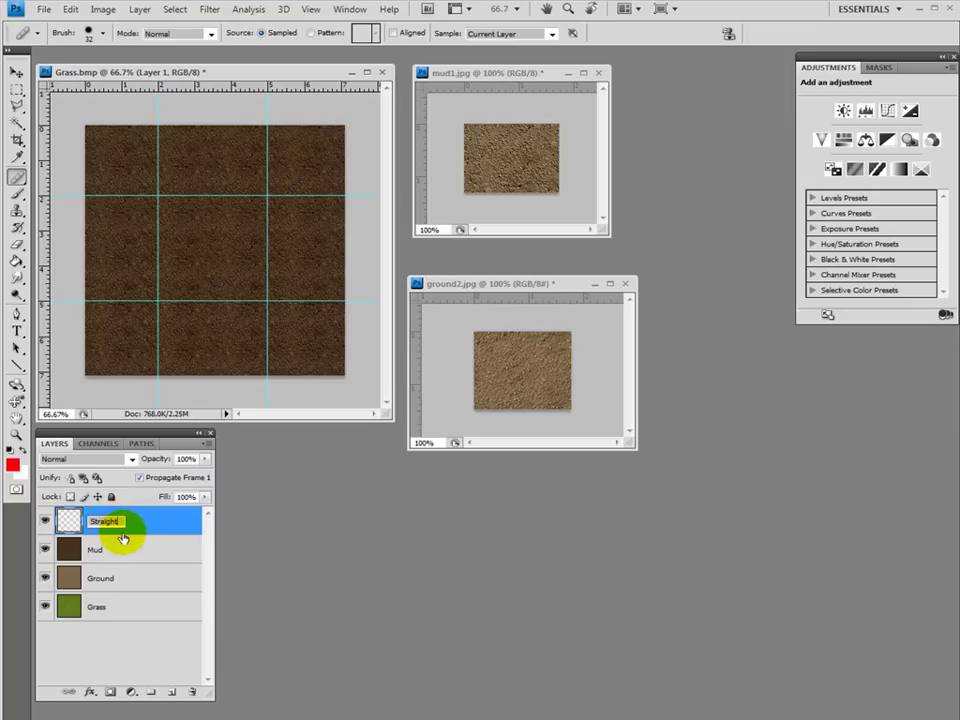
{"action": "left_click", "coordinate": [134, 535]}
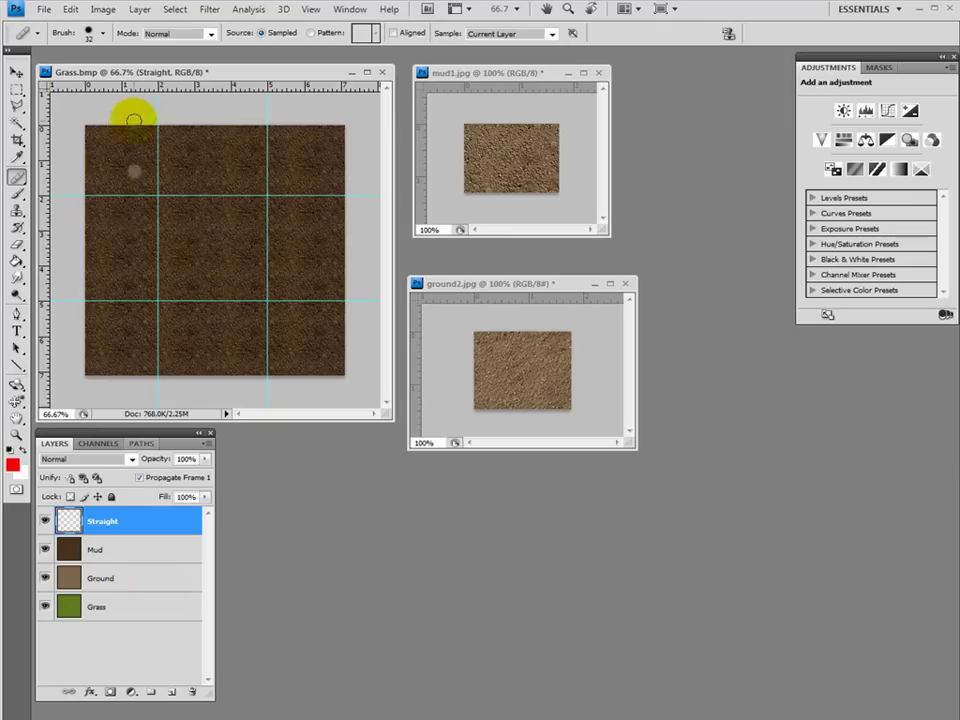
Set the Rectangular Marquee tool's style to Normal and drop the fixed-size selection covering the canvas.
{"action": "left_click", "coordinate": [15, 90]}
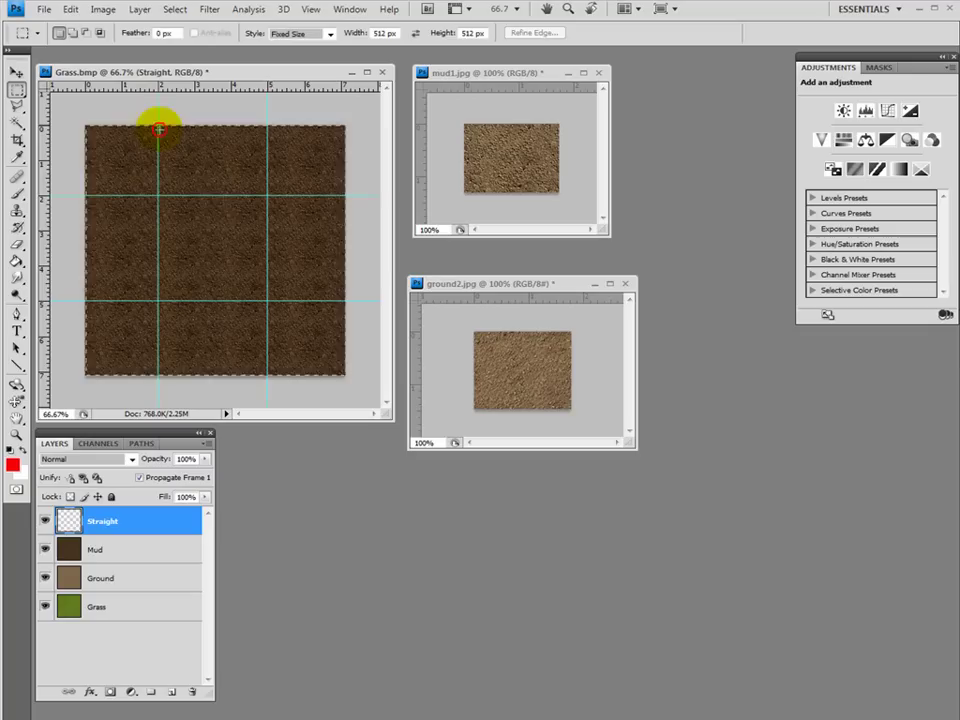
{"action": "left_click", "coordinate": [326, 35]}
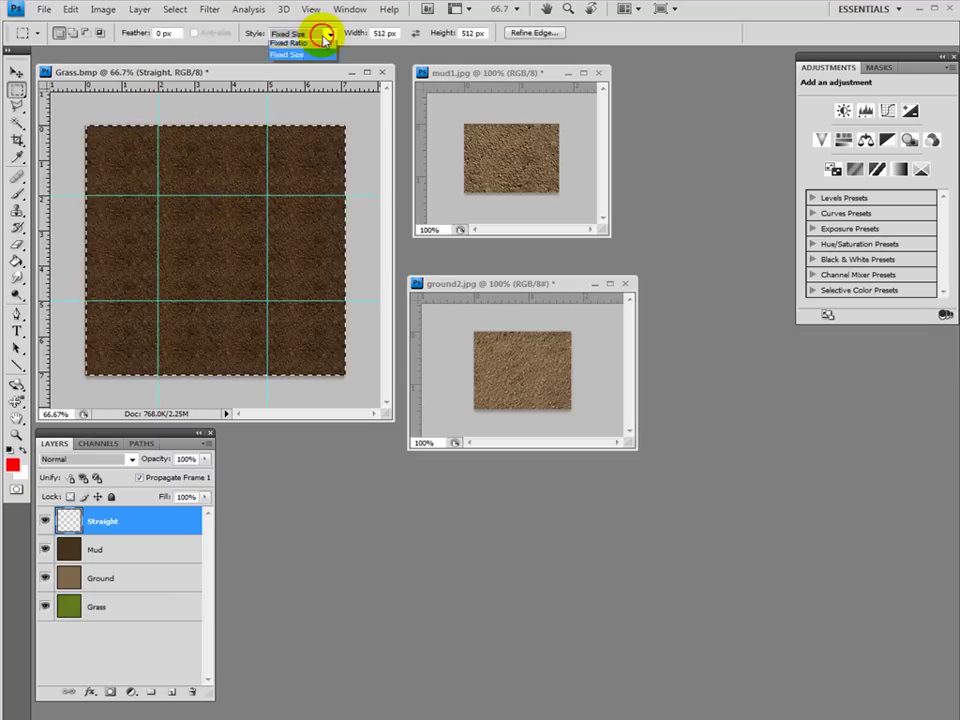
{"action": "left_click", "coordinate": [300, 36]}
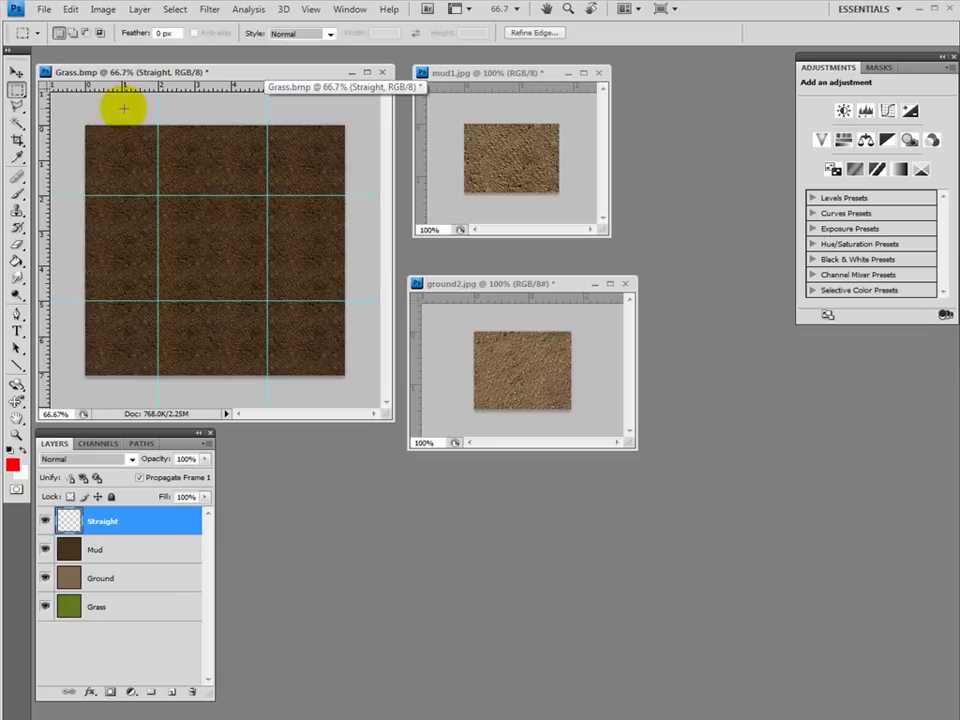
Enable snapping to document bounds and select the full-height column between the two vertical guides.
{"action": "left_click", "coordinate": [308, 10]}
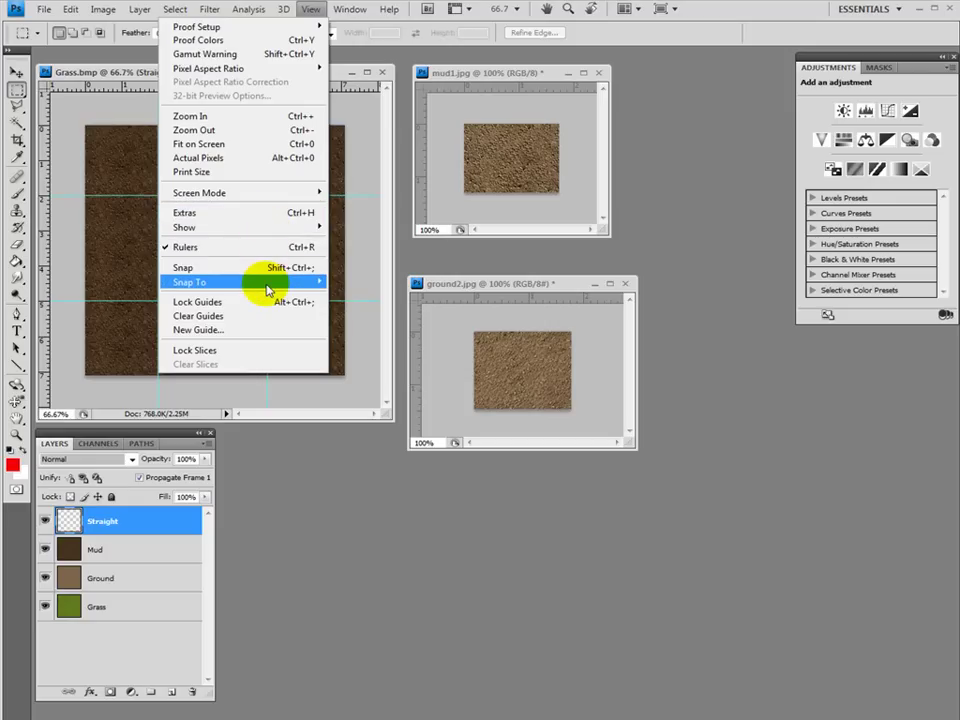
{"action": "mouse_move", "coordinate": [267, 290]}
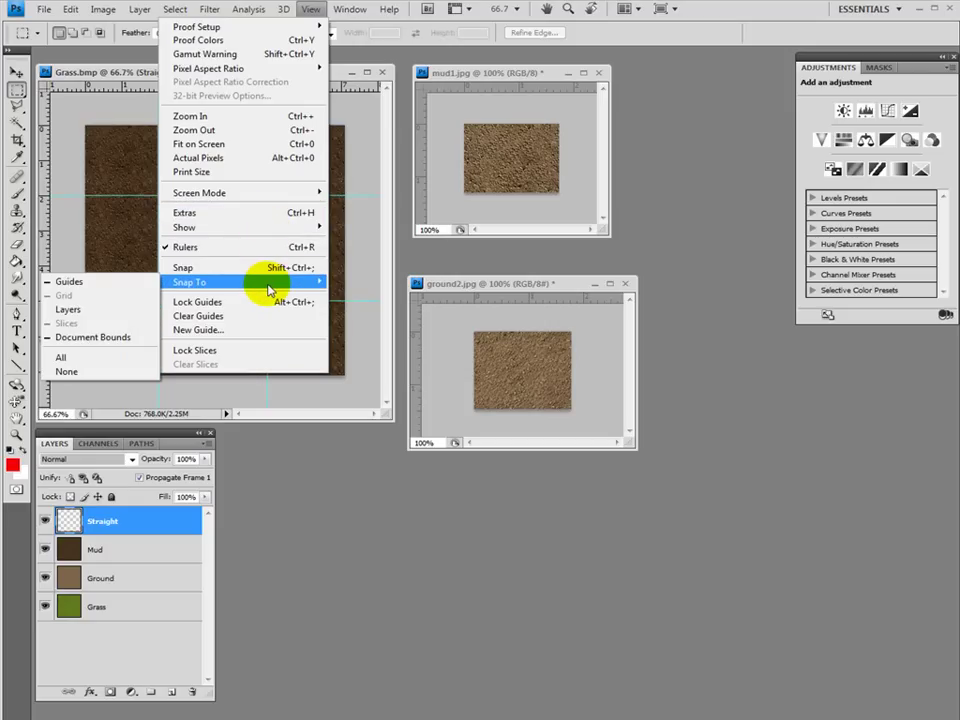
{"action": "left_click", "coordinate": [91, 338]}
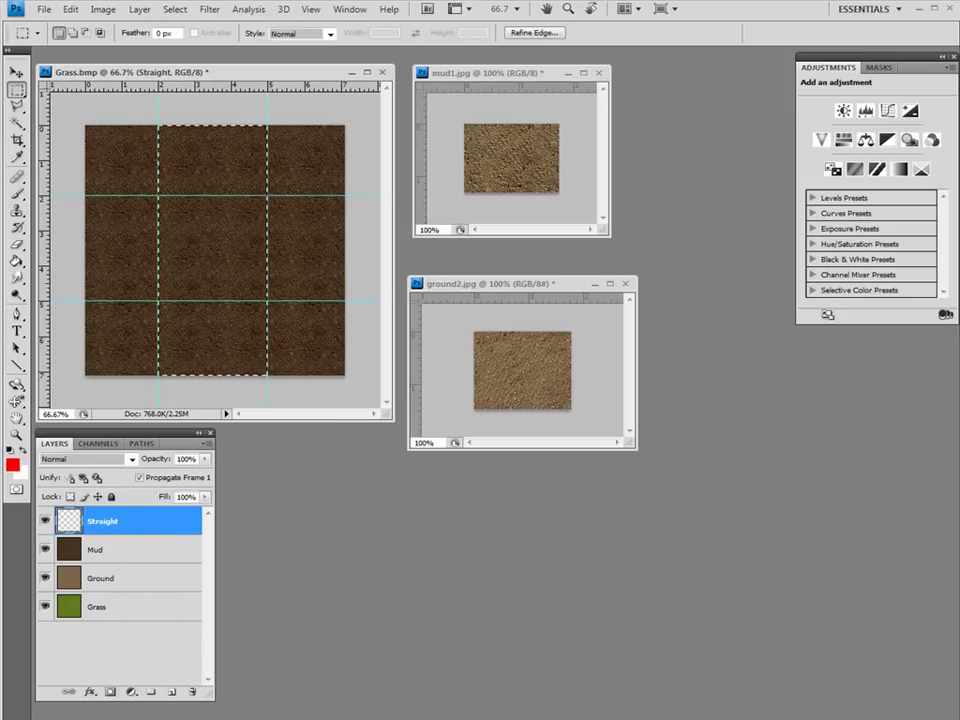
Copy the selected central column from the Mud layer and paste it into the Straight layer.
{"action": "left_click", "coordinate": [17, 73]}
{"action": "left_click", "coordinate": [135, 549]}
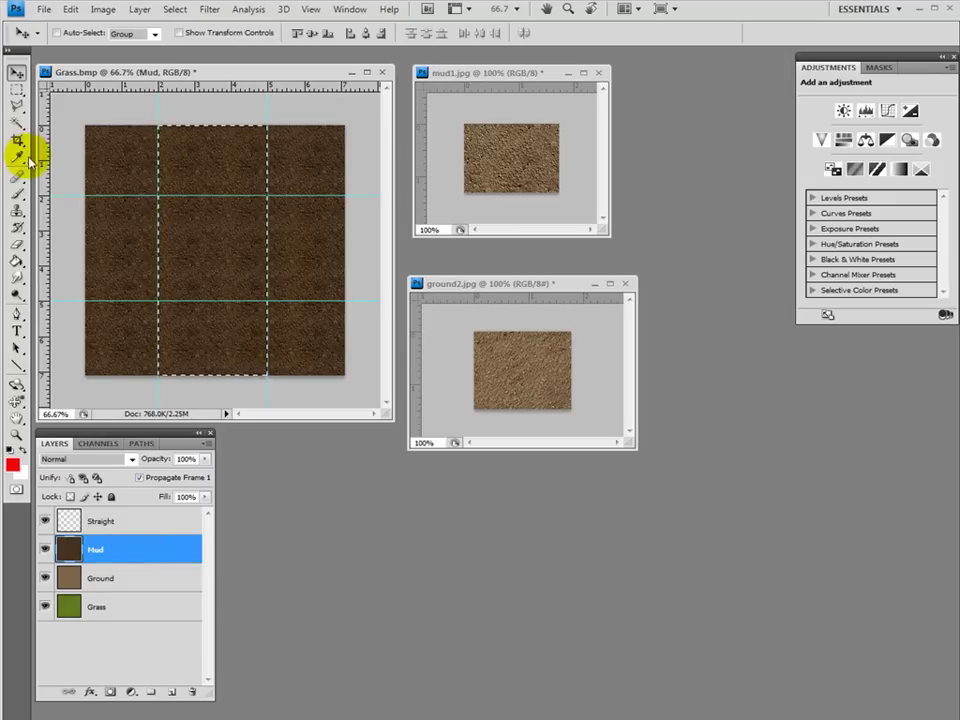
{"action": "left_click", "coordinate": [70, 9]}
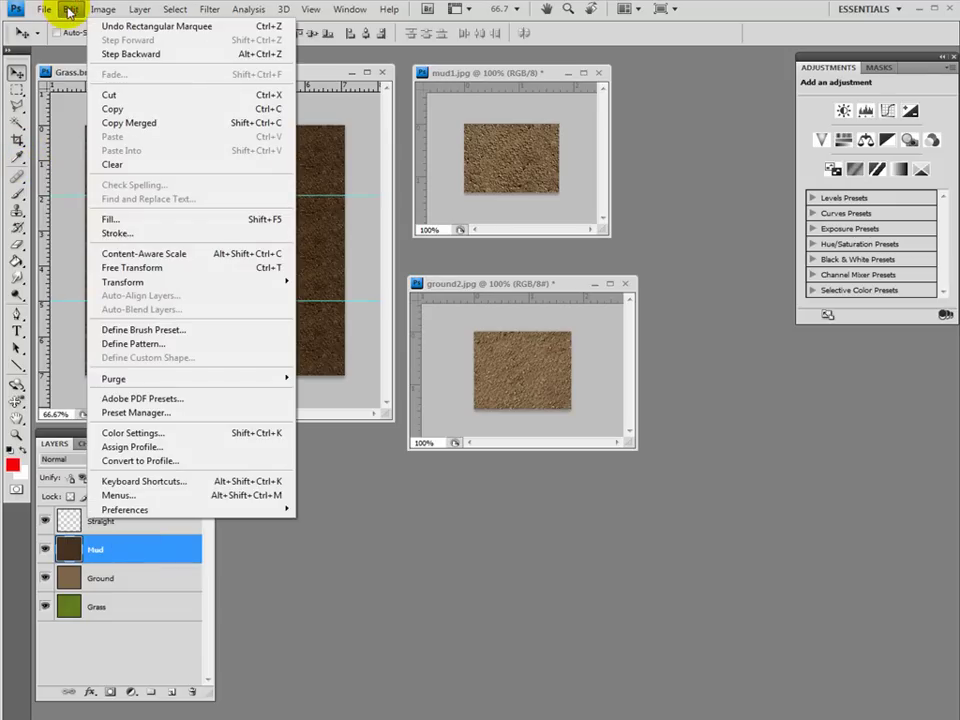
{"action": "left_click", "coordinate": [104, 109]}
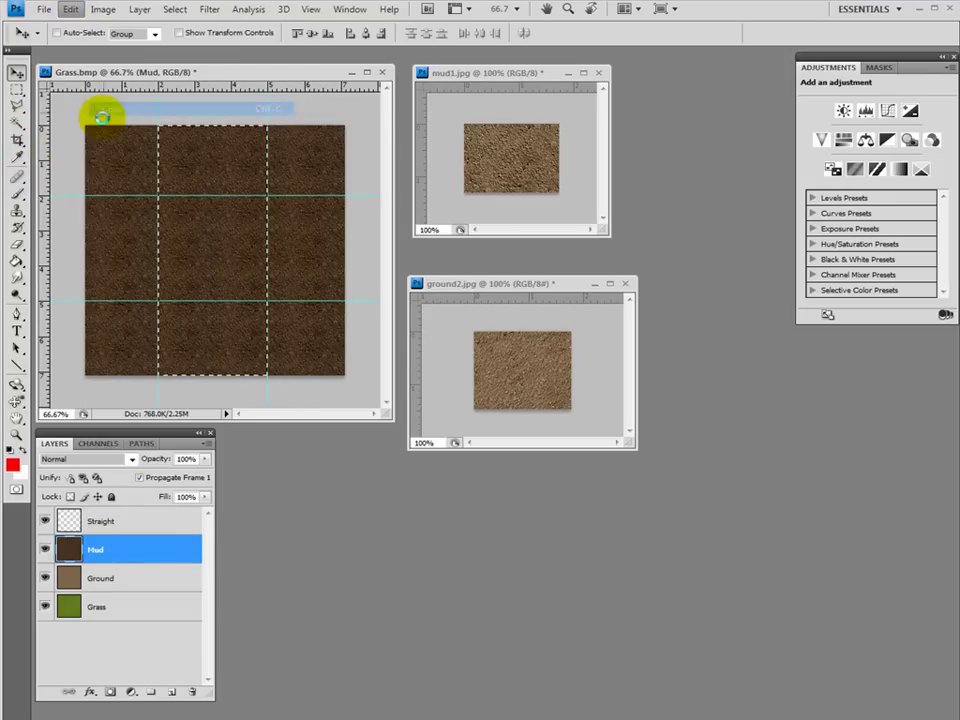
{"action": "left_click", "coordinate": [150, 520]}
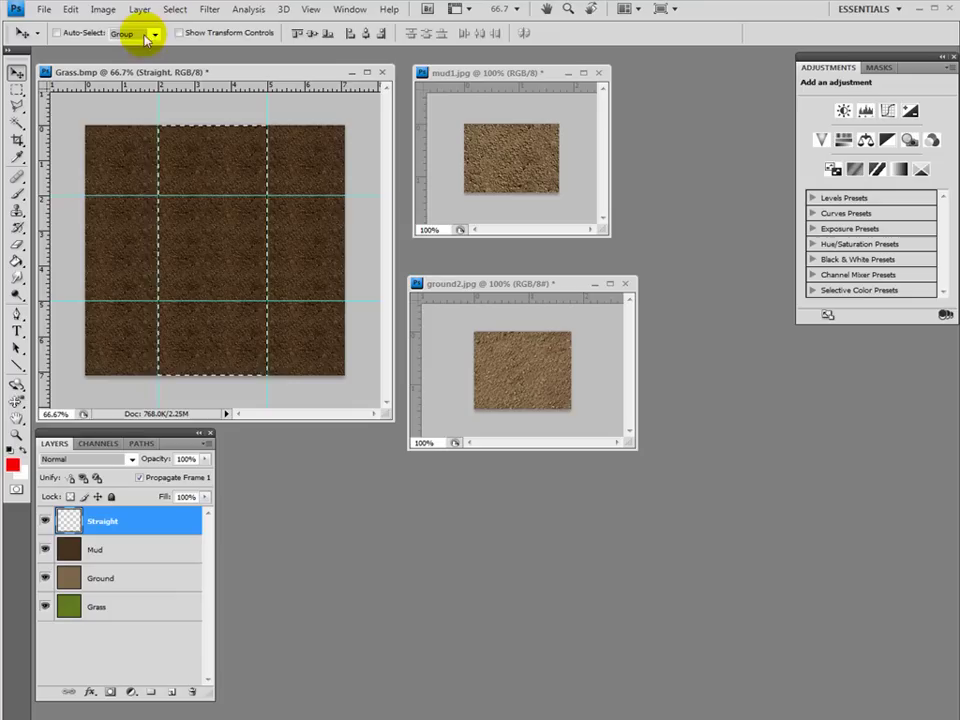
{"action": "left_click", "coordinate": [70, 9]}
{"action": "left_click", "coordinate": [100, 136]}
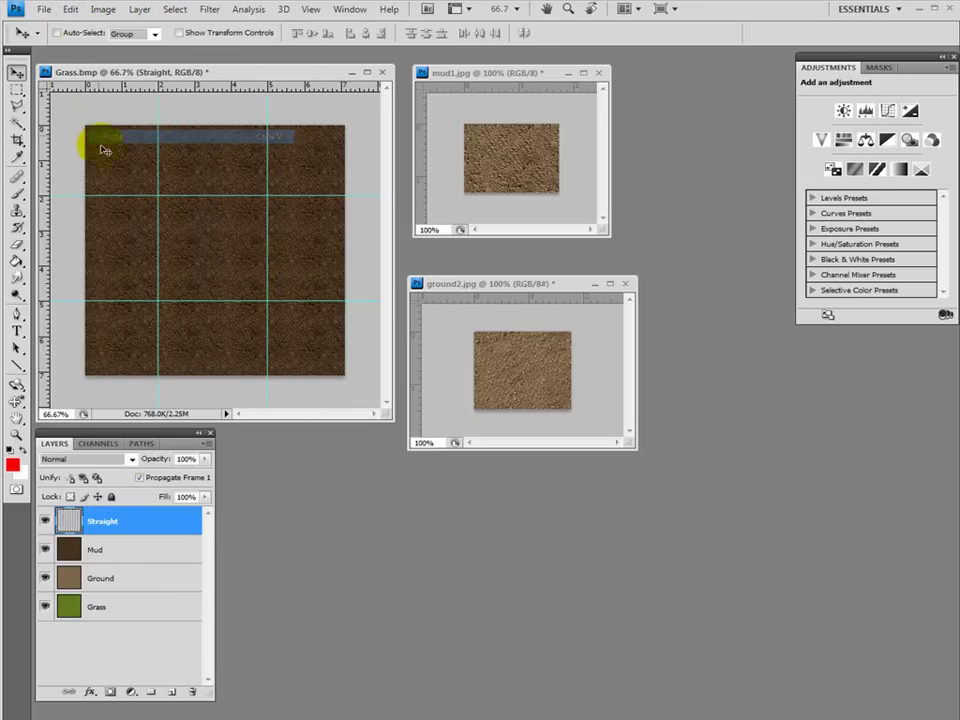
Rename the Straight layer as Straight_mud.
{"action": "key", "text": "h"}
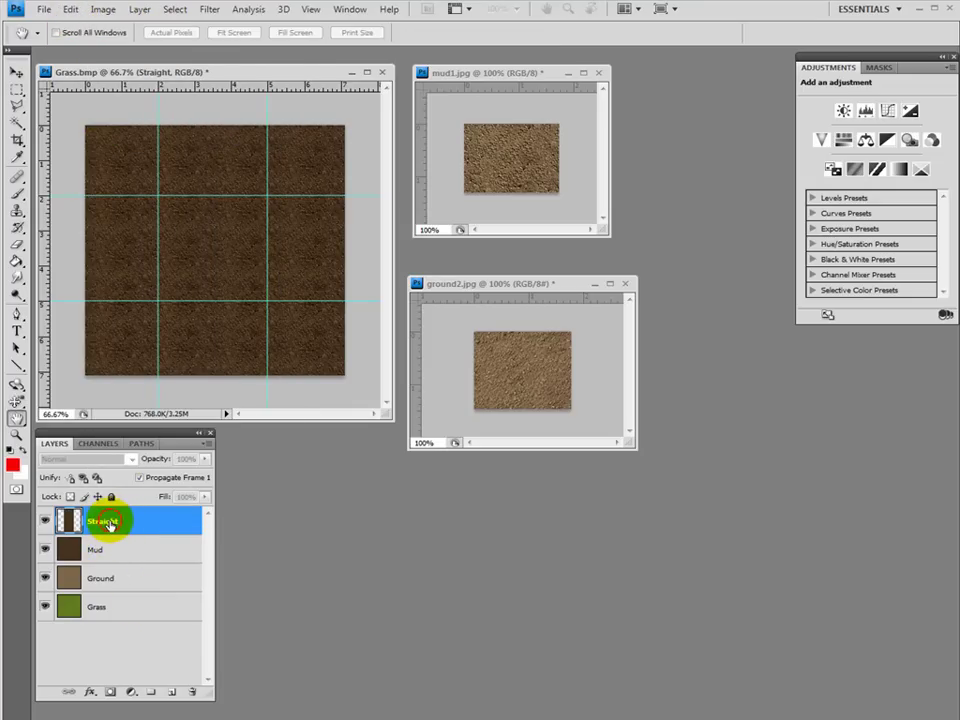
{"action": "key", "text": "v"}
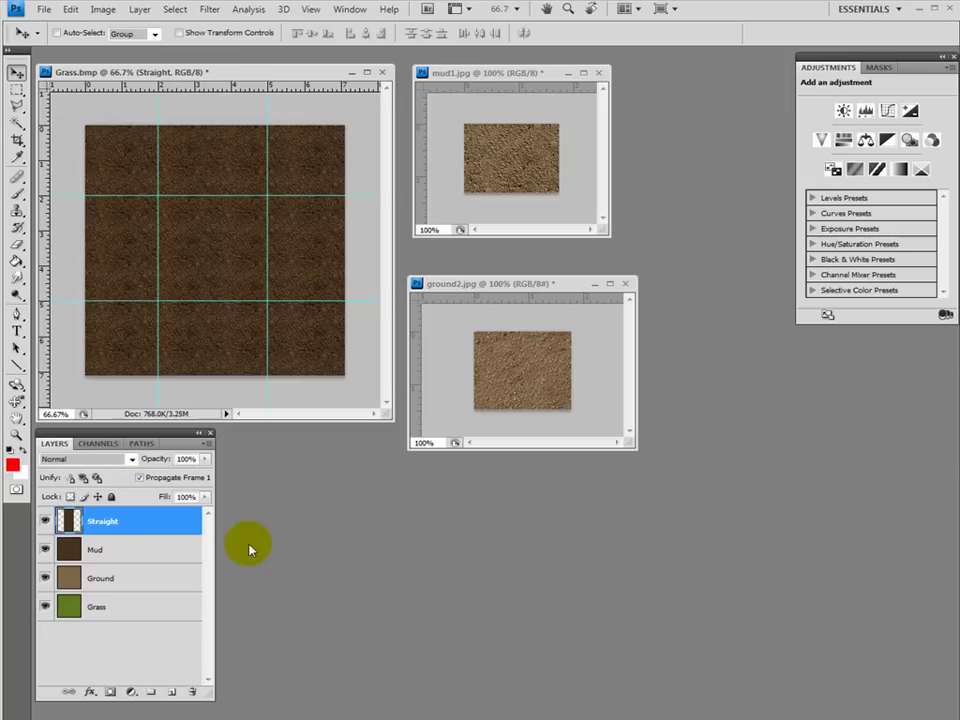
{"action": "double_click", "coordinate": [110, 521]}
{"action": "left_click", "coordinate": [118, 521]}
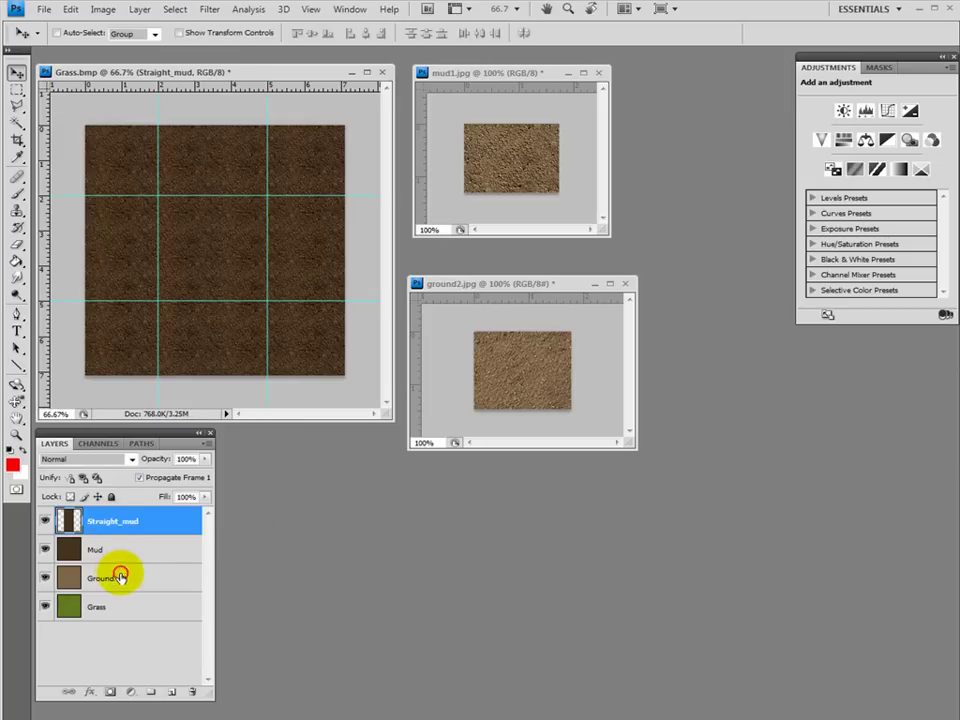
Hide the Mud layer, and restore the central column selection to copy that area from the Ground layer.
{"action": "left_click", "coordinate": [120, 576]}
{"action": "left_click", "coordinate": [45, 549]}
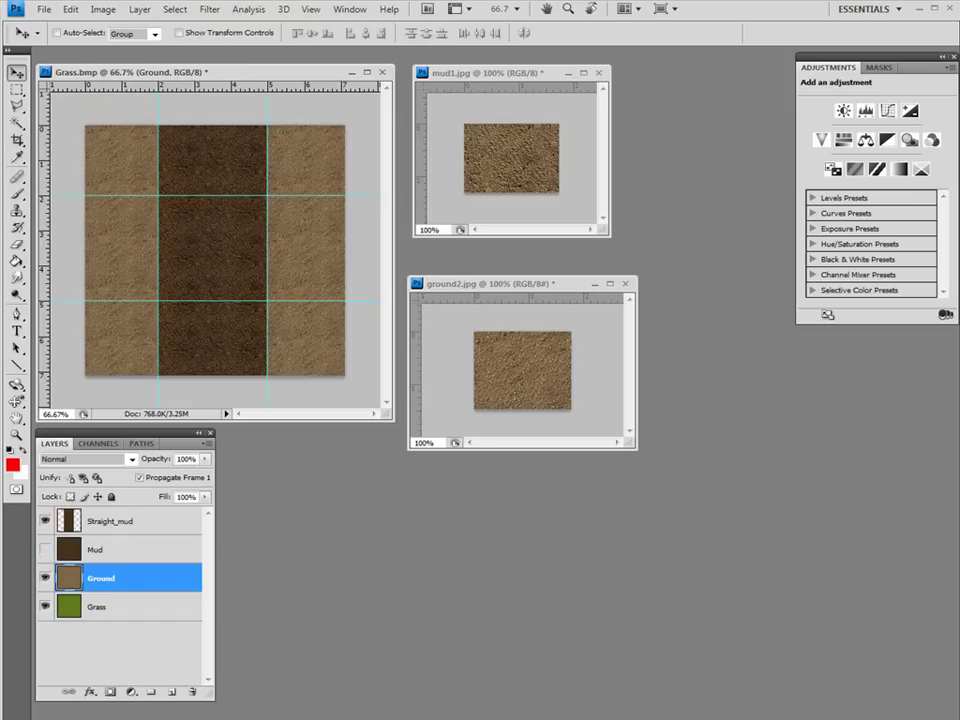
{"action": "left_click", "coordinate": [175, 9]}
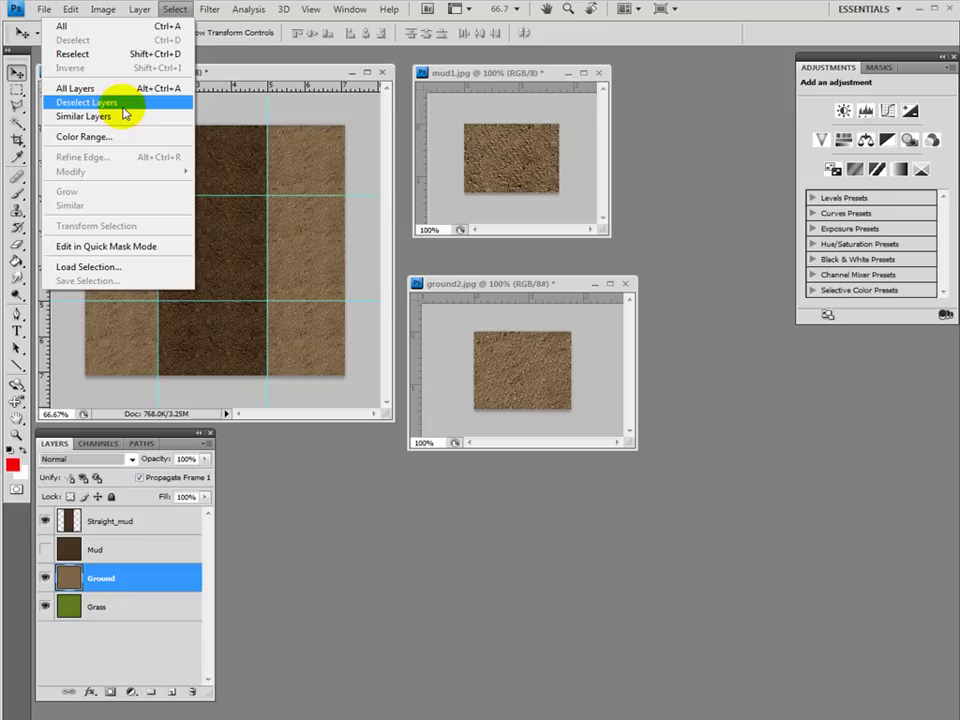
{"action": "left_click", "coordinate": [122, 56]}
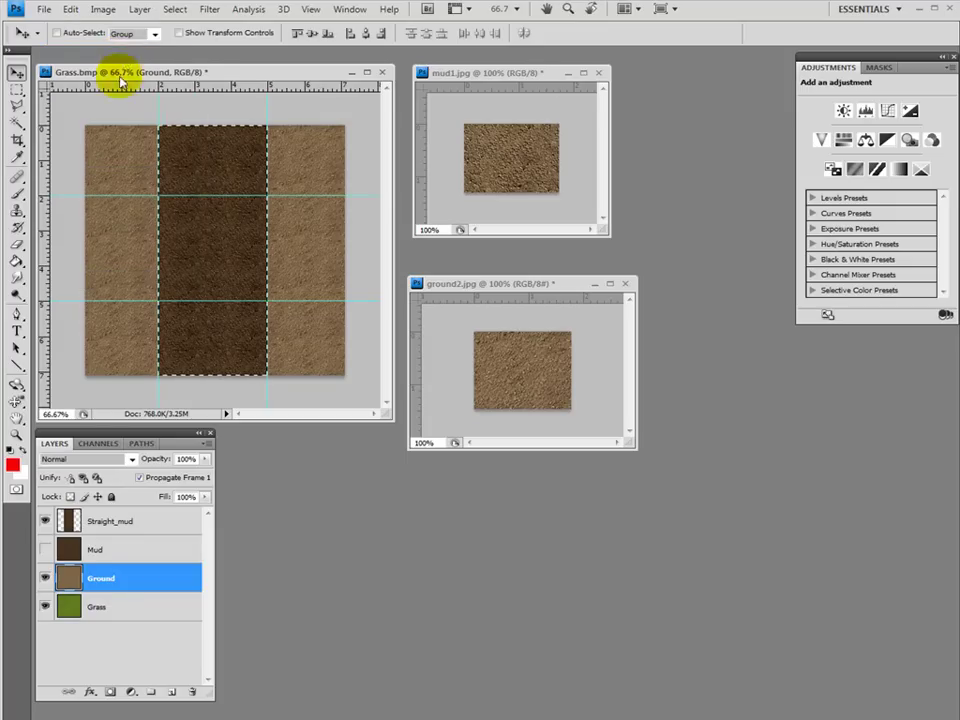
{"action": "left_click", "coordinate": [70, 9]}
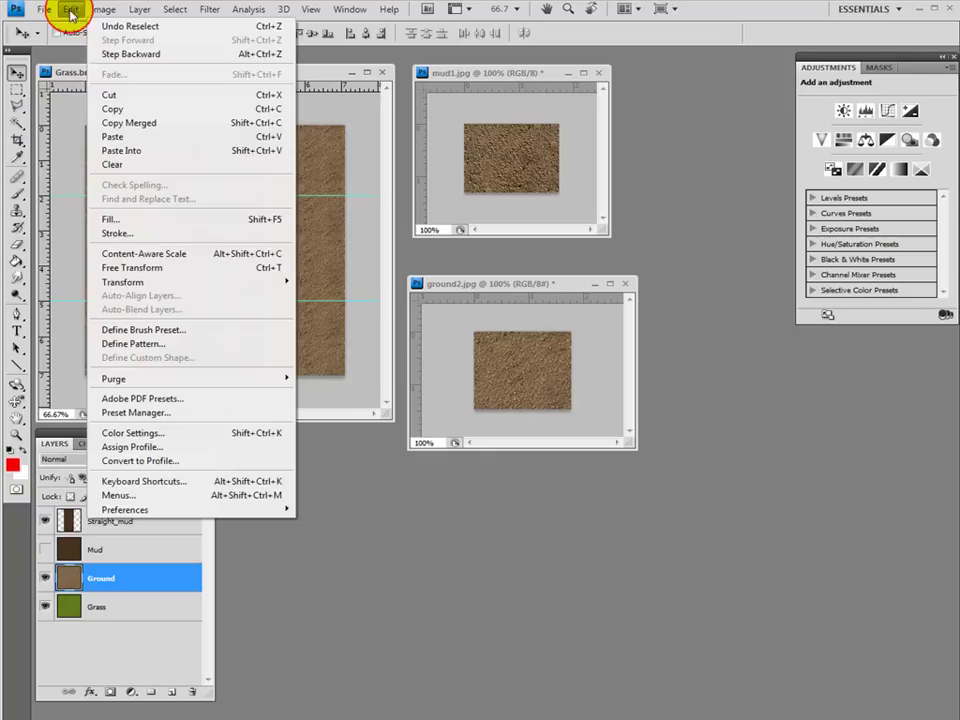
{"action": "left_click", "coordinate": [104, 108]}
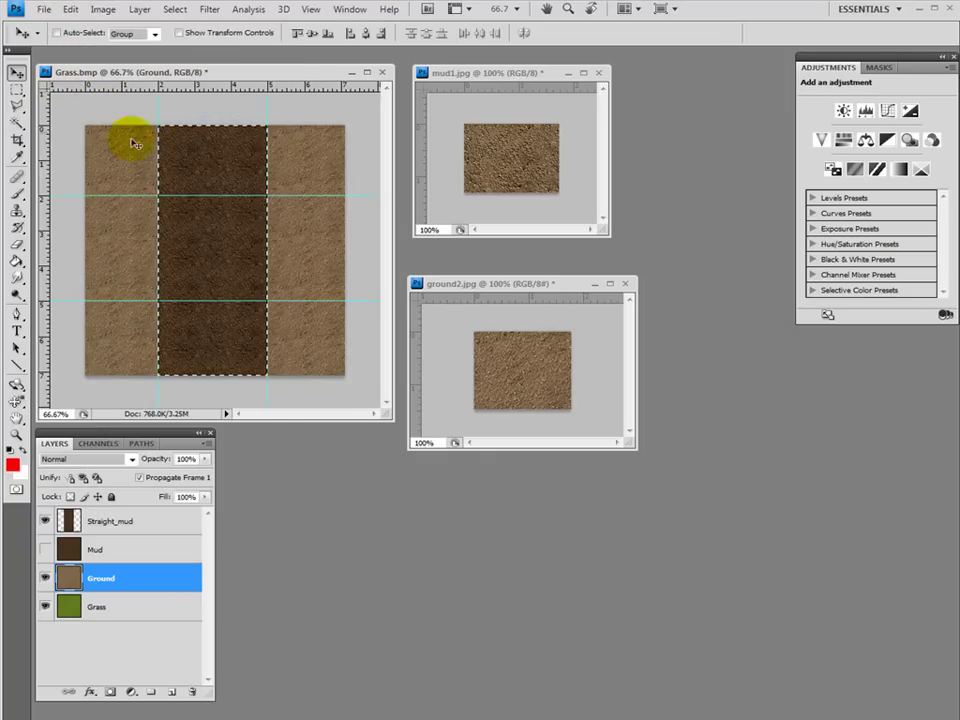
Paste the copied ground column into a new layer above Straight_mud, and hide the full Ground layer.
{"action": "left_click", "coordinate": [131, 520]}
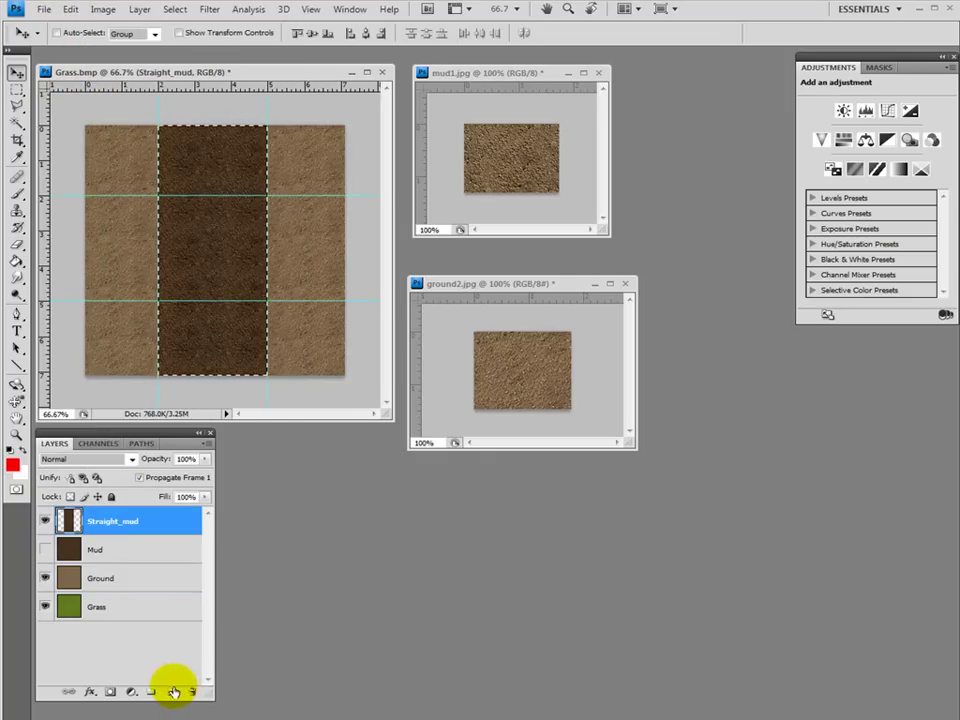
{"action": "left_click", "coordinate": [173, 691]}
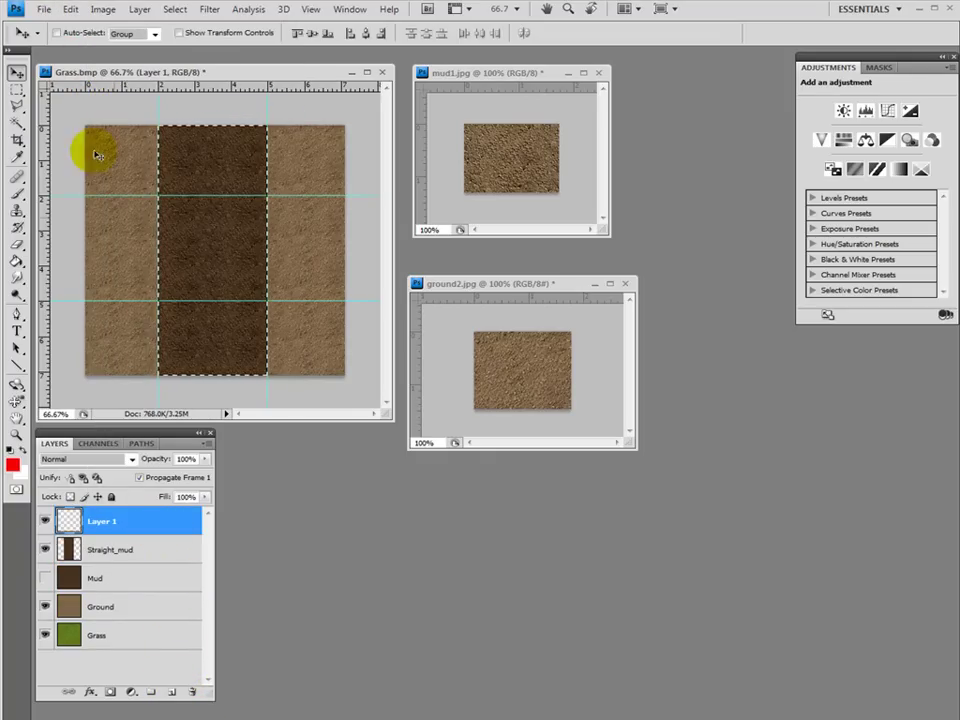
{"action": "left_click", "coordinate": [71, 10]}
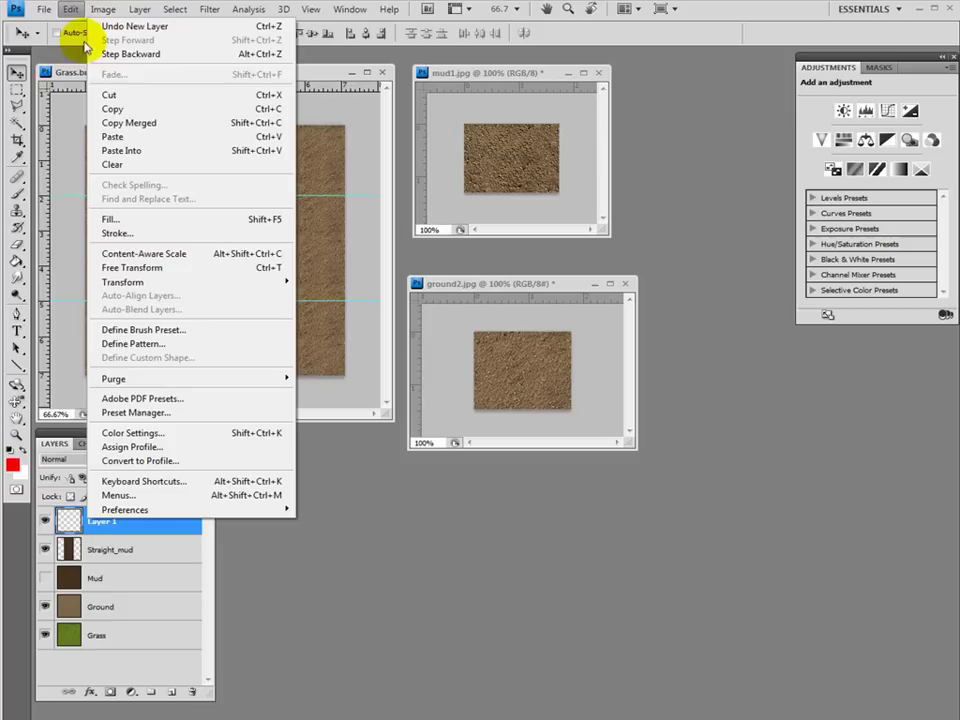
{"action": "left_click", "coordinate": [108, 136]}
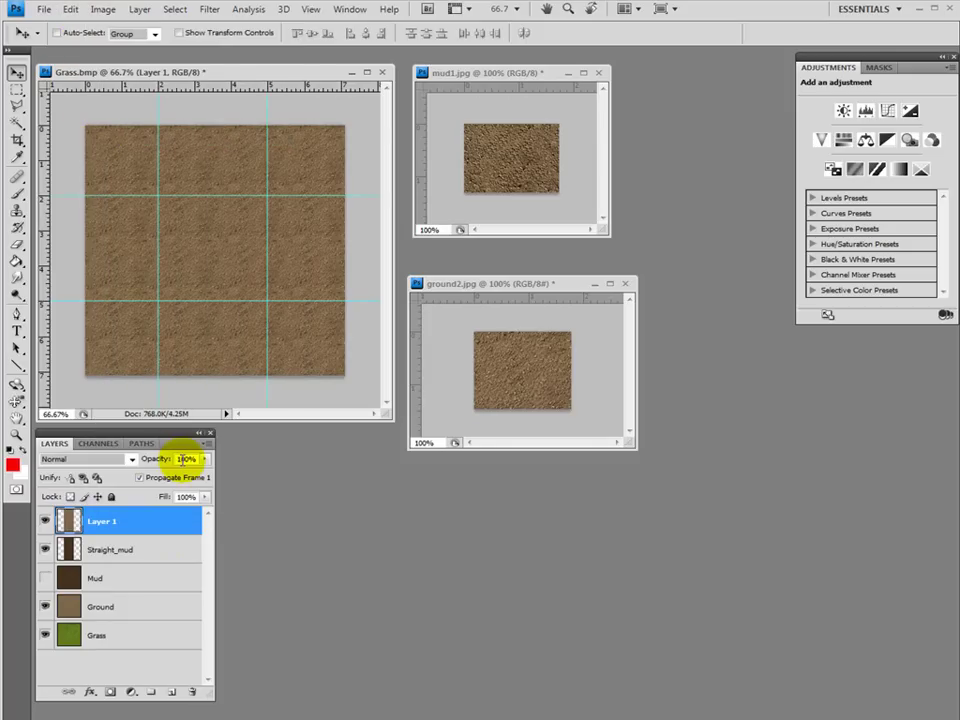
{"action": "left_click", "coordinate": [45, 606]}
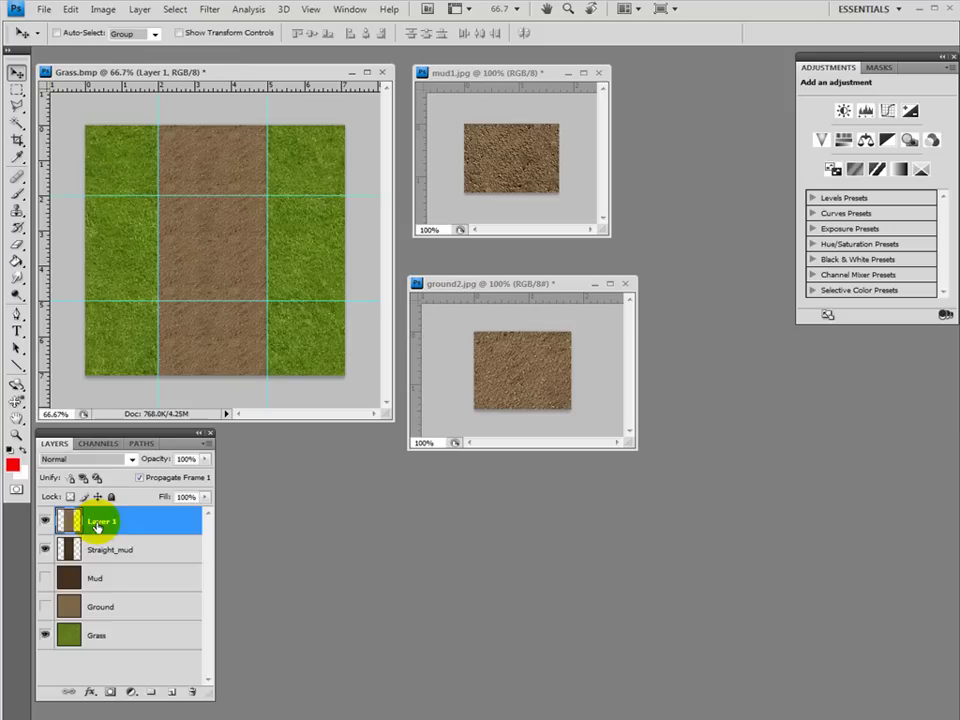
Place the pasted ground strip layer directly beneath Straight_mud and rename it Straight_ground.
{"action": "left_click_drag", "start_coordinate": [97, 527], "coordinate": [111, 566]}
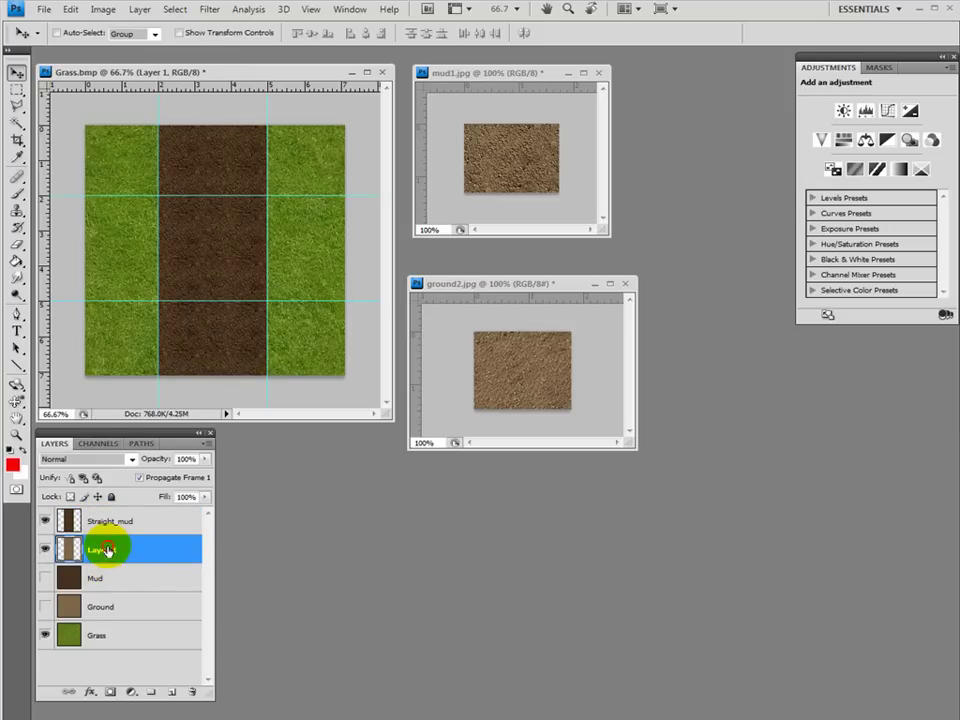
{"action": "double_click", "coordinate": [106, 550]}
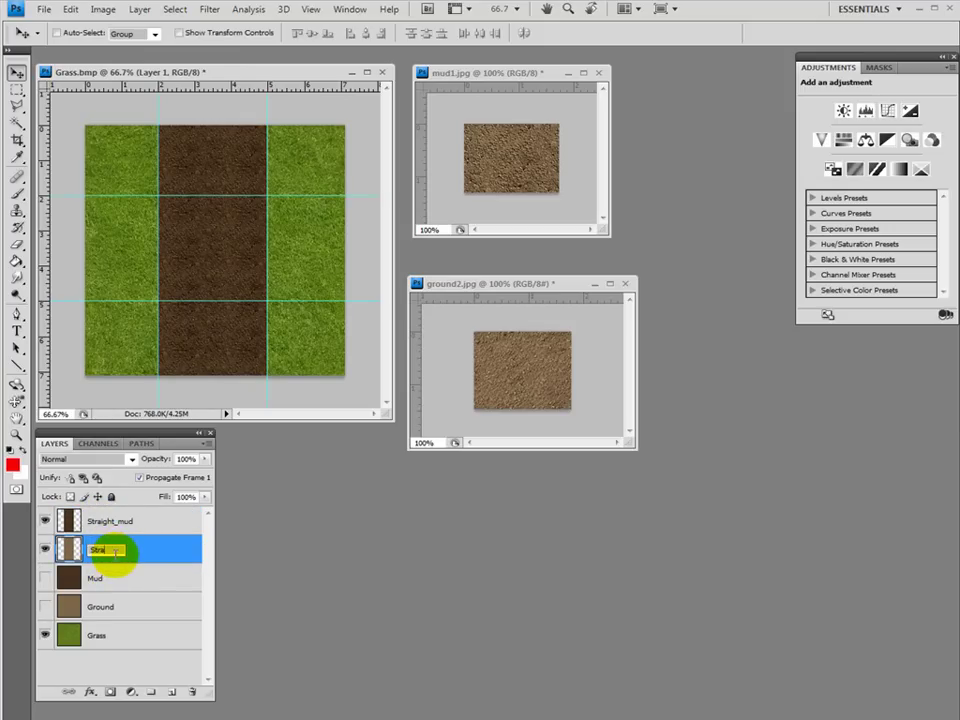
{"action": "type", "text": "Straight_ground"}
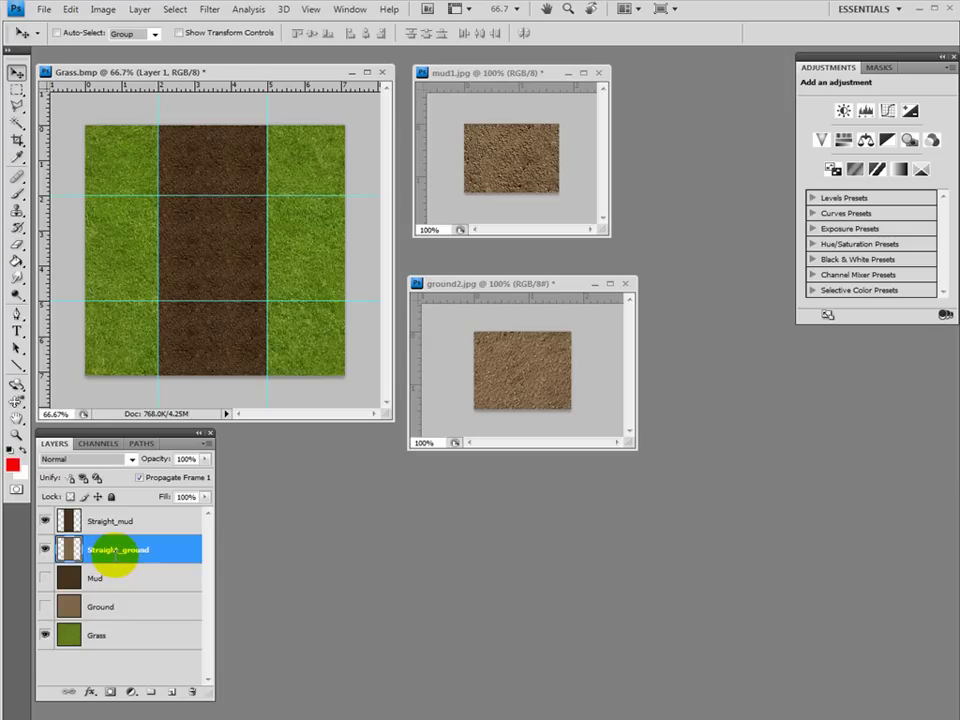
{"action": "key", "text": "Return"}
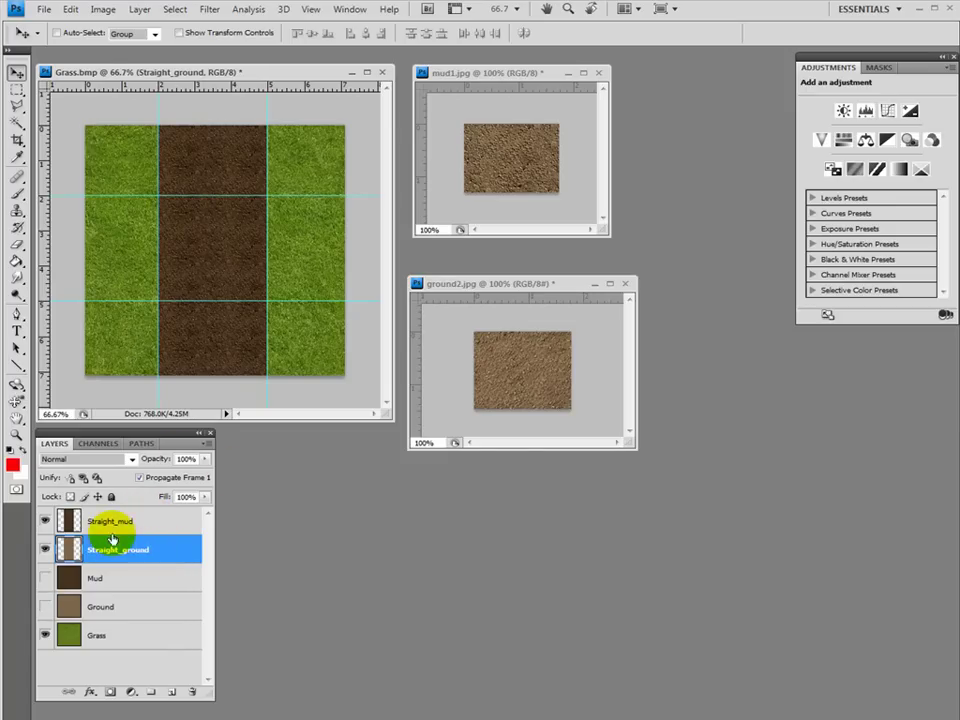
Make Straight_mud the active layer, and rearrange the workspace with a larger Grass.bmp window and the layer list beneath Adjustments.
{"action": "left_click", "coordinate": [142, 528]}
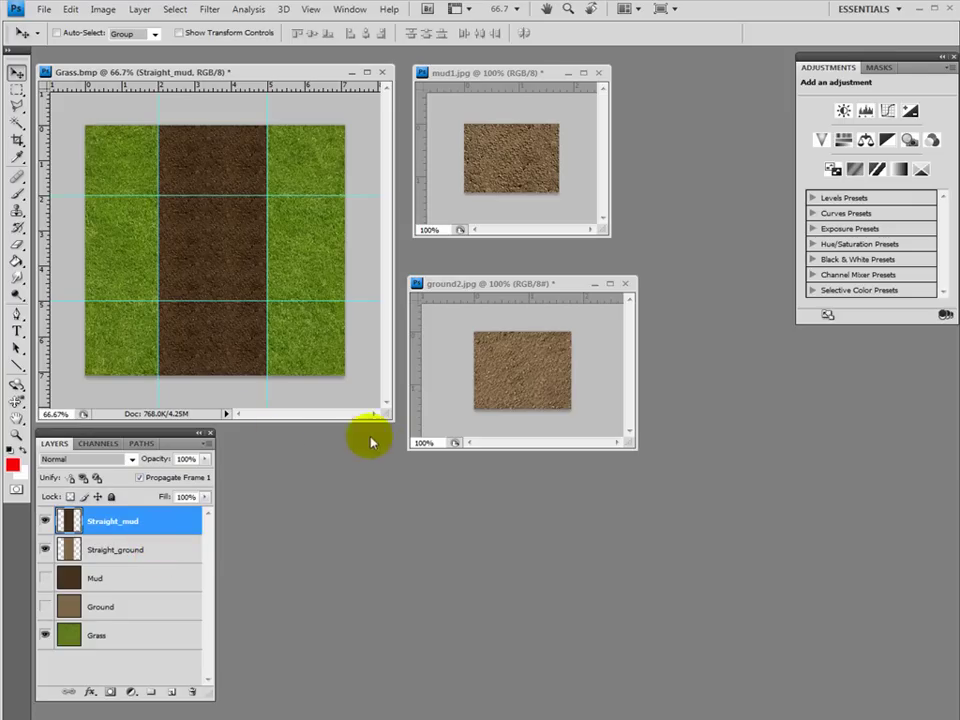
{"action": "left_click_drag", "start_coordinate": [391, 417], "coordinate": [781, 695]}
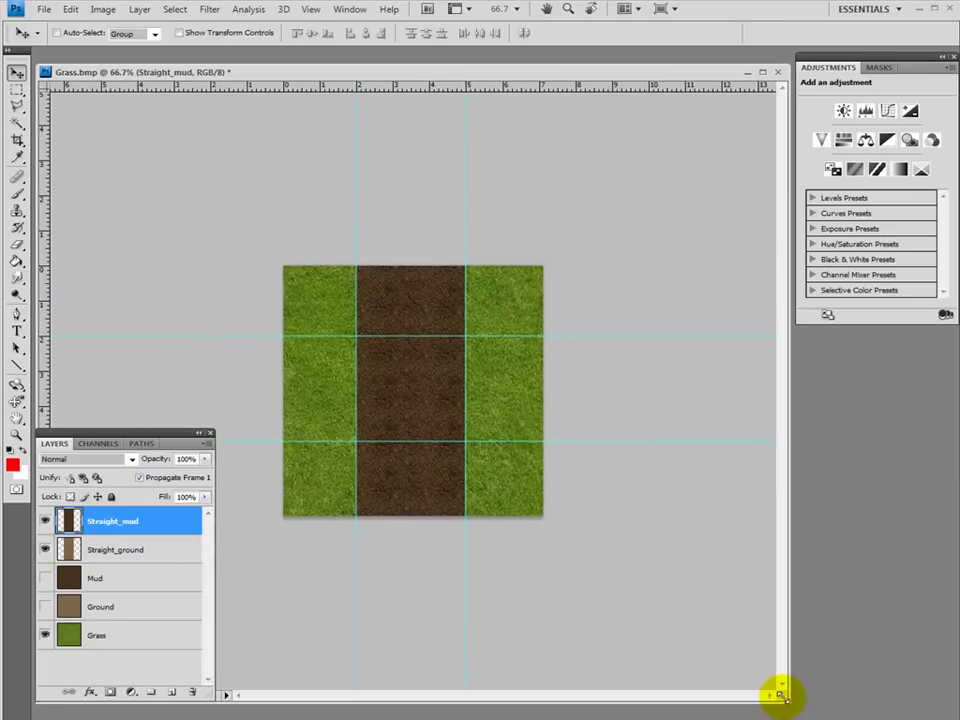
{"action": "scroll", "coordinate": [781, 697], "scroll_direction": "up", "scroll_amount": 5}
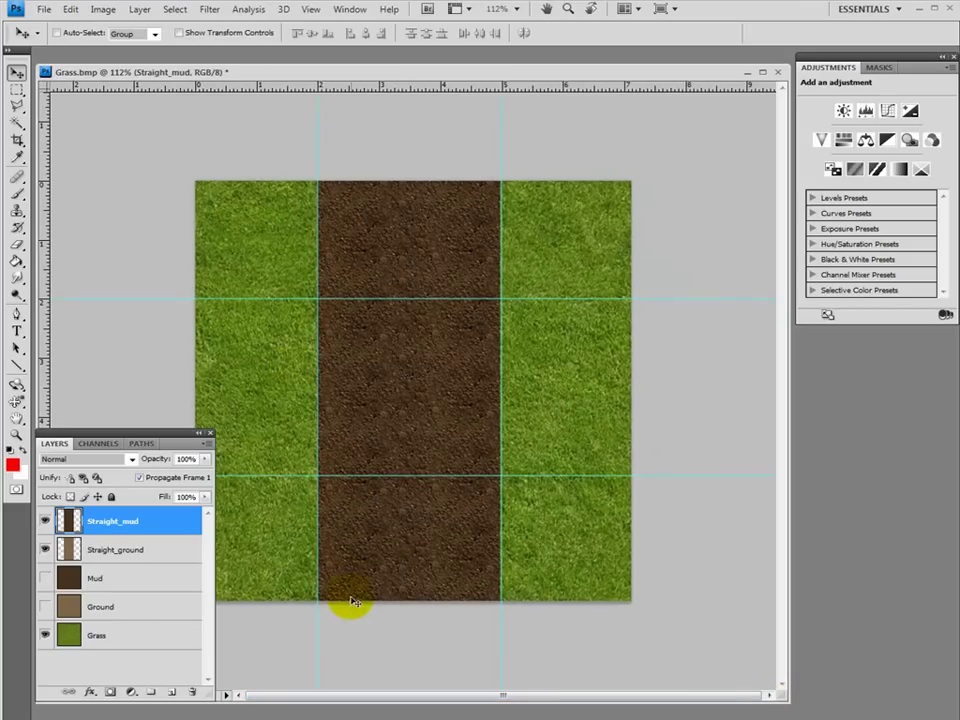
{"action": "left_click_drag", "start_coordinate": [156, 437], "coordinate": [882, 358]}
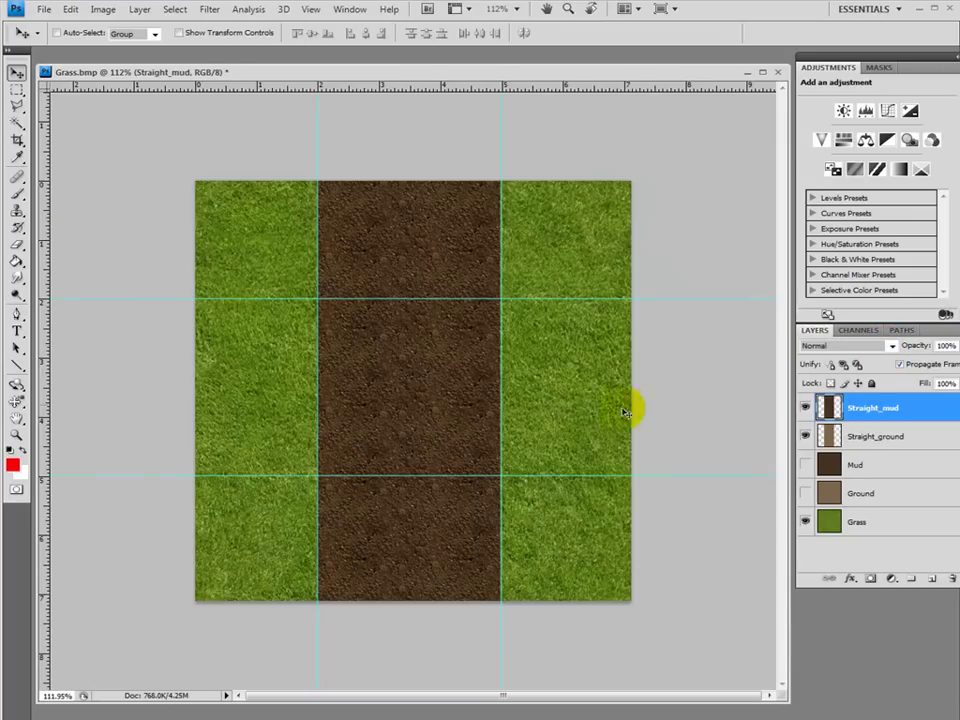
Set up the Eraser tool with its opacity lowered to 32%.
{"action": "left_click", "coordinate": [17, 244]}
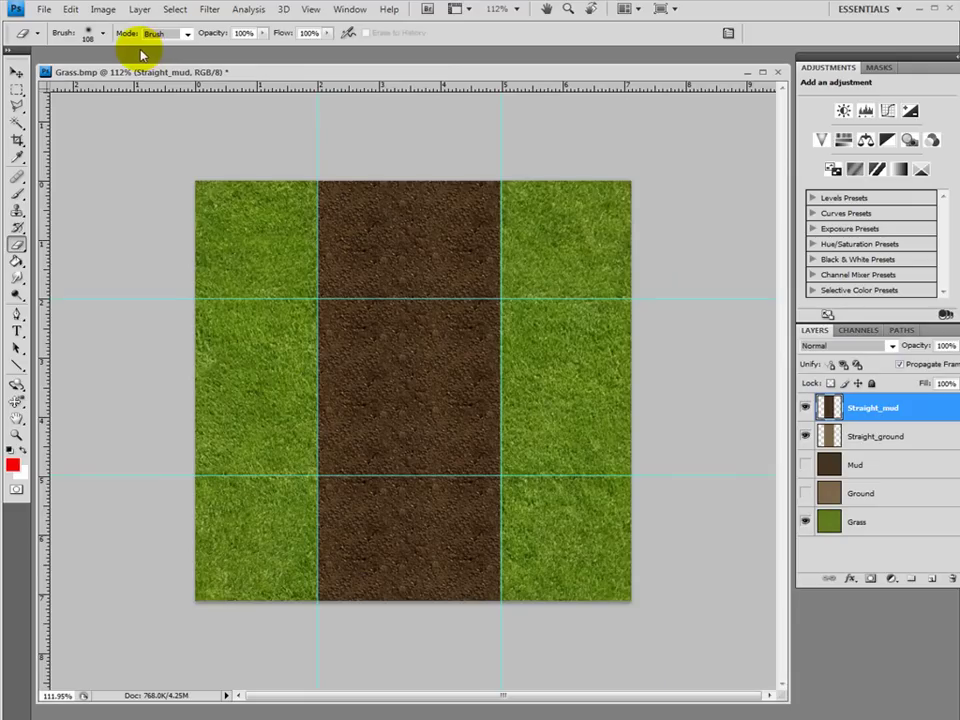
{"action": "left_click", "coordinate": [263, 33]}
{"action": "left_click_drag", "start_coordinate": [263, 50], "coordinate": [212, 52]}
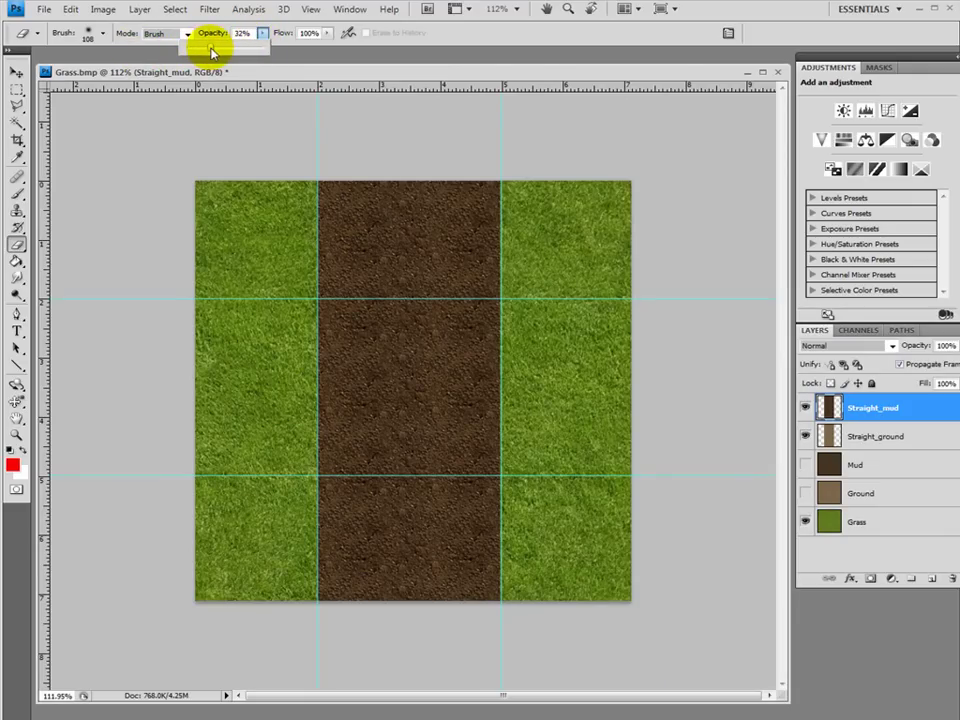
{"action": "left_click", "coordinate": [510, 43]}
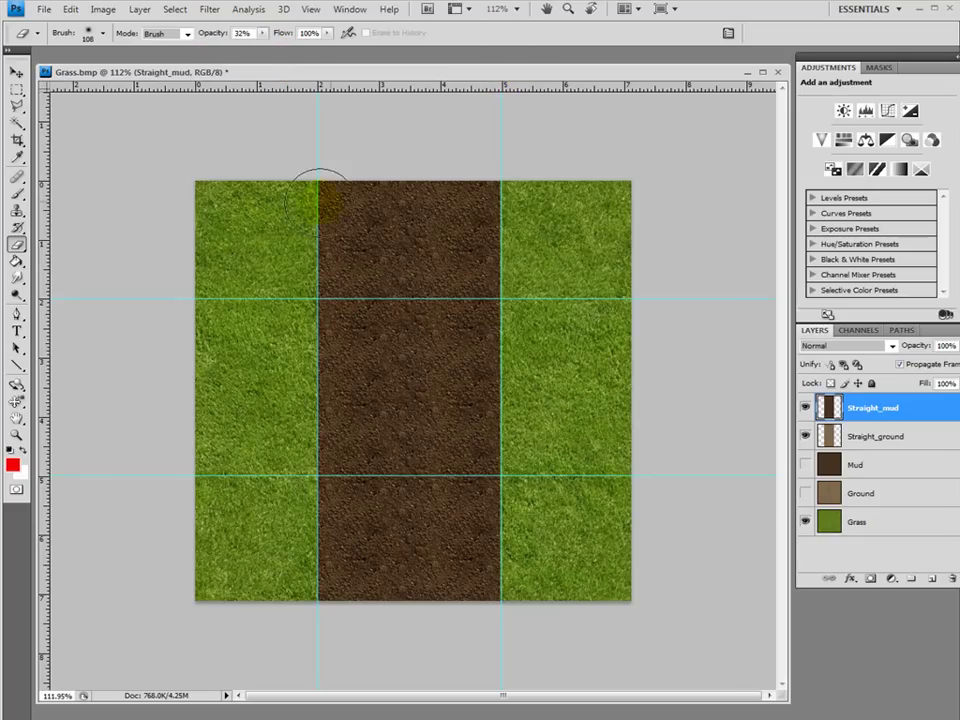
Softly erase the full left edge of the Straight_mud strip to blend it into the ground strip beneath.
{"action": "left_click", "coordinate": [277, 196]}
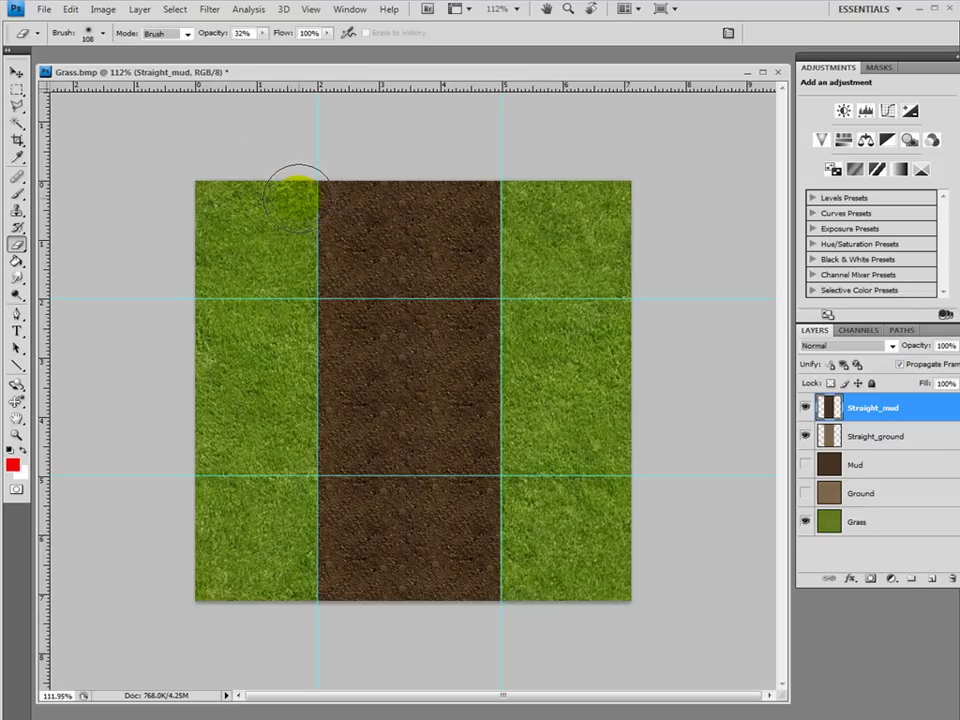
{"action": "mouse_move", "coordinate": [298, 198]}
{"action": "left_mouse_down"}
{"action": "mouse_move", "coordinate": [289, 280]}
{"action": "mouse_move", "coordinate": [316, 380]}
{"action": "mouse_move", "coordinate": [301, 390]}
{"action": "mouse_move", "coordinate": [302, 494]}
{"action": "mouse_move", "coordinate": [297, 450]}
{"action": "left_mouse_up"}
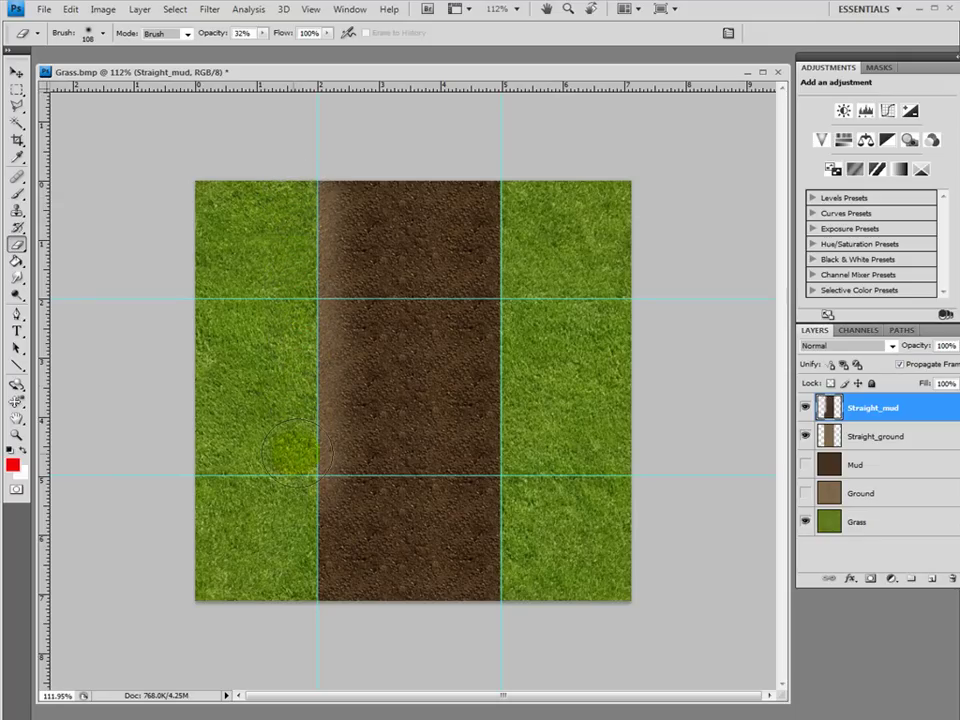
{"action": "mouse_move", "coordinate": [307, 511]}
{"action": "left_mouse_down"}
{"action": "mouse_move", "coordinate": [300, 576]}
{"action": "mouse_move", "coordinate": [295, 585]}
{"action": "mouse_move", "coordinate": [286, 577]}
{"action": "mouse_move", "coordinate": [293, 602]}
{"action": "mouse_move", "coordinate": [282, 578]}
{"action": "left_mouse_up"}
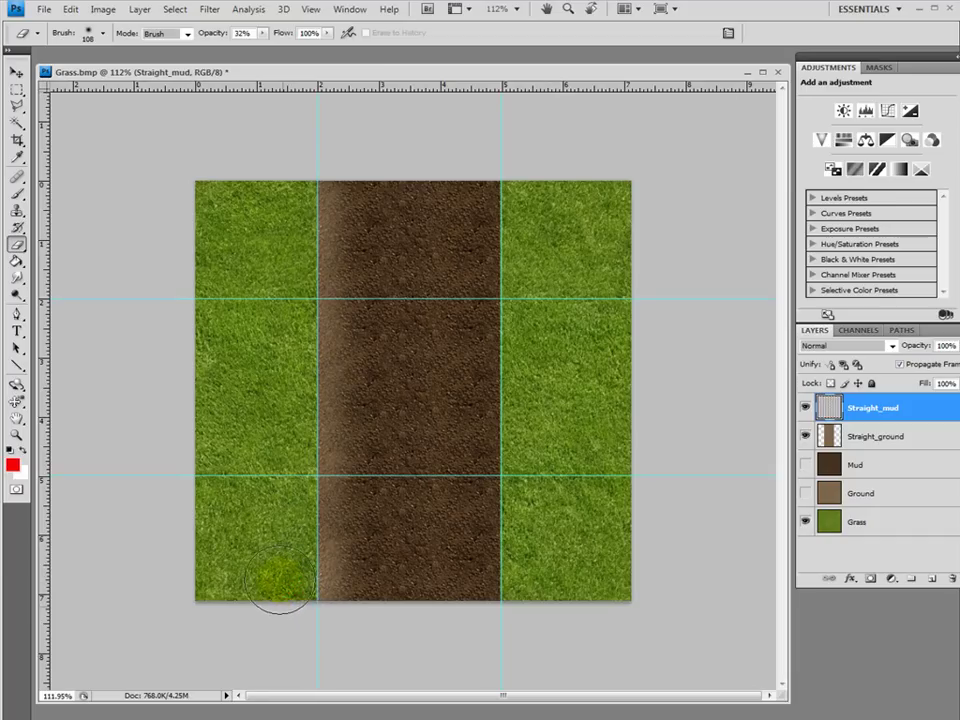
{"action": "left_click_drag", "start_coordinate": [301, 530], "coordinate": [310, 441]}
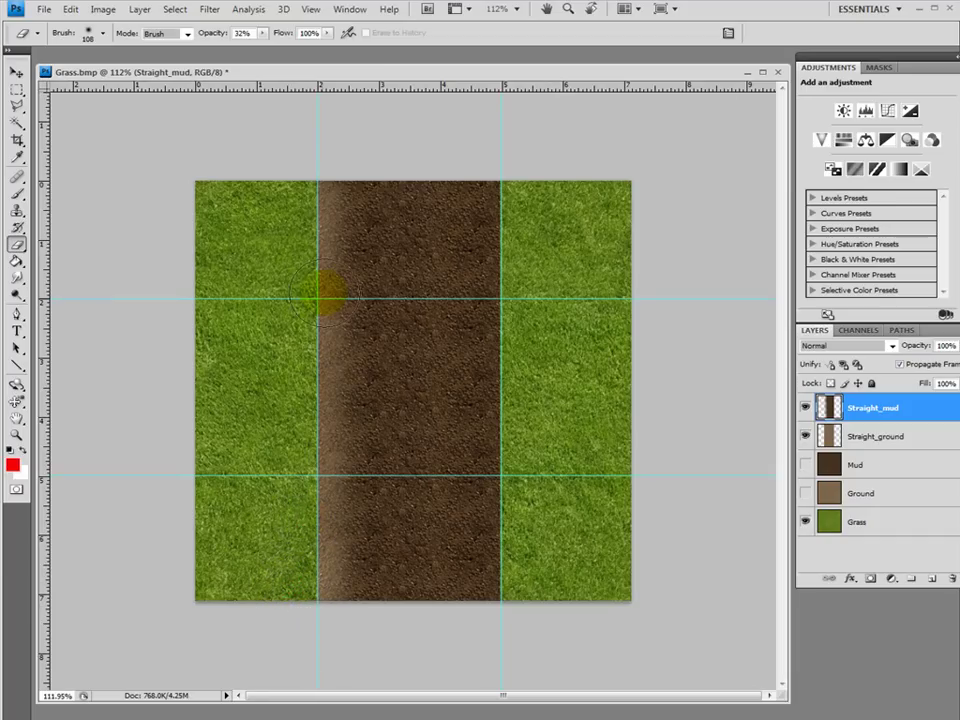
{"action": "mouse_move", "coordinate": [308, 190]}
{"action": "left_mouse_down"}
{"action": "mouse_move", "coordinate": [307, 287]}
{"action": "mouse_move", "coordinate": [298, 287]}
{"action": "mouse_move", "coordinate": [313, 348]}
{"action": "mouse_move", "coordinate": [303, 428]}
{"action": "left_mouse_up"}
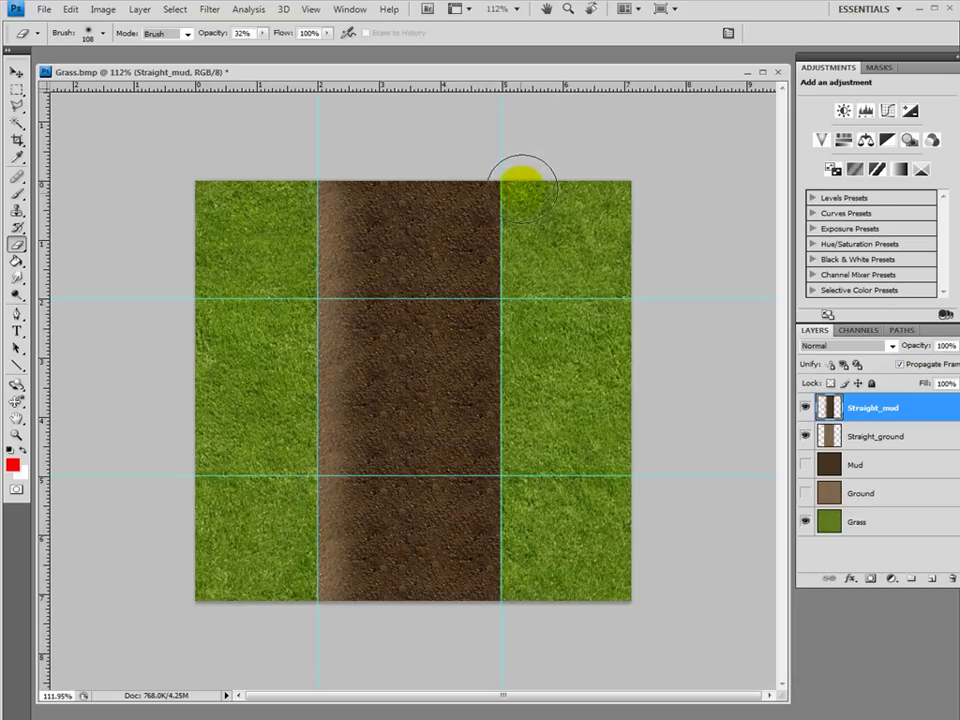
Softly erase the full right edge of the Straight_mud strip to blend it into the ground strip beneath.
{"action": "mouse_move", "coordinate": [521, 188]}
{"action": "left_mouse_down"}
{"action": "mouse_move", "coordinate": [519, 227]}
{"action": "mouse_move", "coordinate": [525, 214]}
{"action": "left_mouse_up"}
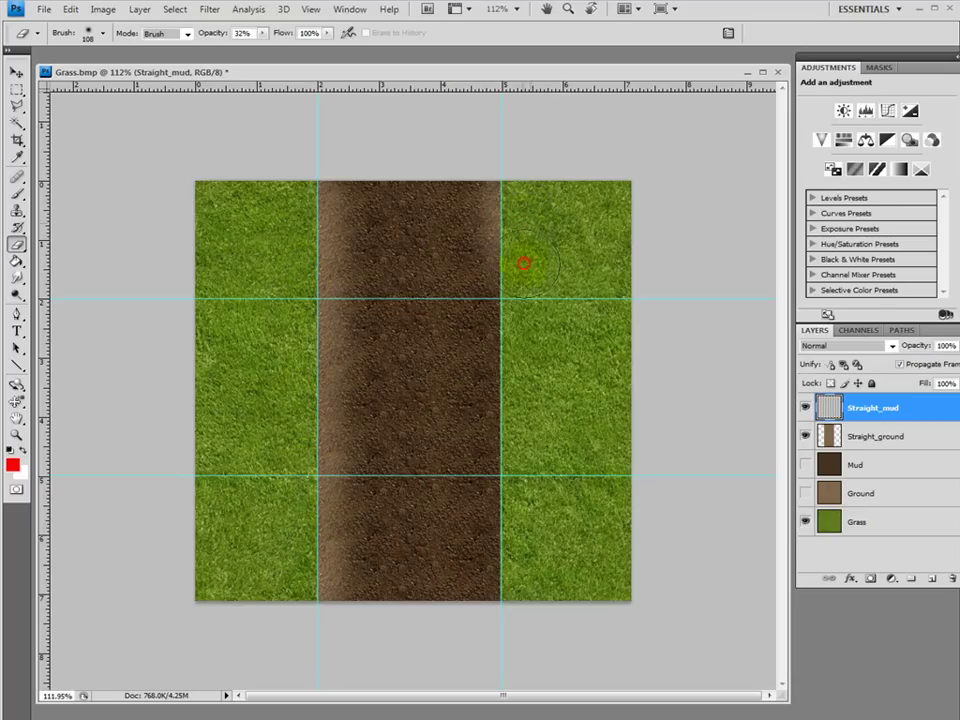
{"action": "mouse_move", "coordinate": [524, 263]}
{"action": "left_mouse_down"}
{"action": "mouse_move", "coordinate": [512, 336]}
{"action": "mouse_move", "coordinate": [524, 461]}
{"action": "mouse_move", "coordinate": [516, 579]}
{"action": "mouse_move", "coordinate": [533, 525]}
{"action": "left_mouse_up"}
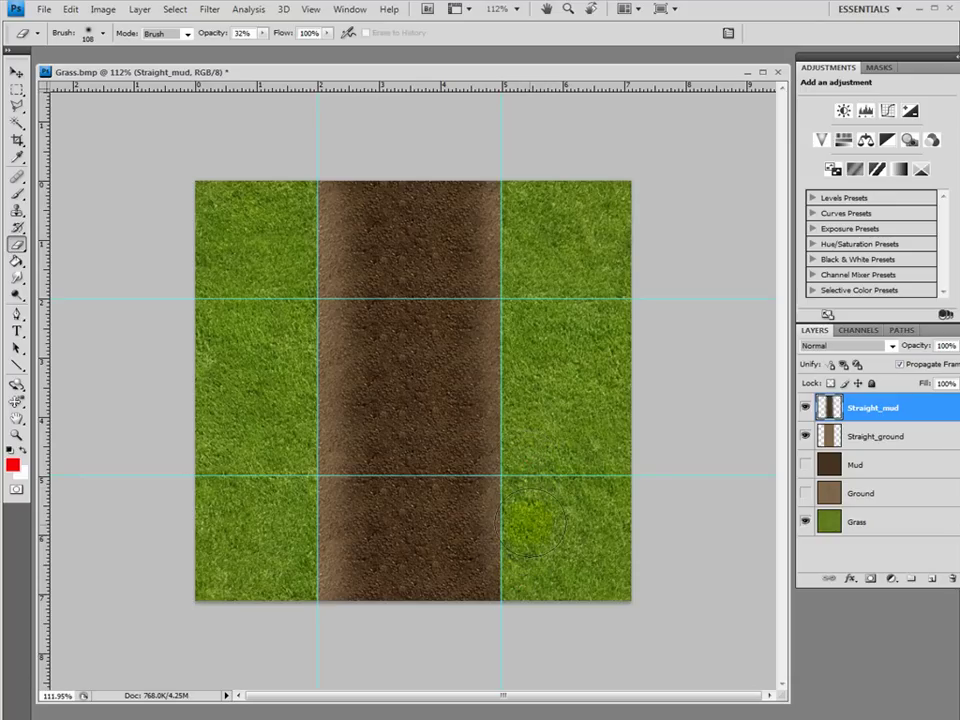
{"action": "left_click_drag", "start_coordinate": [516, 576], "coordinate": [511, 574]}
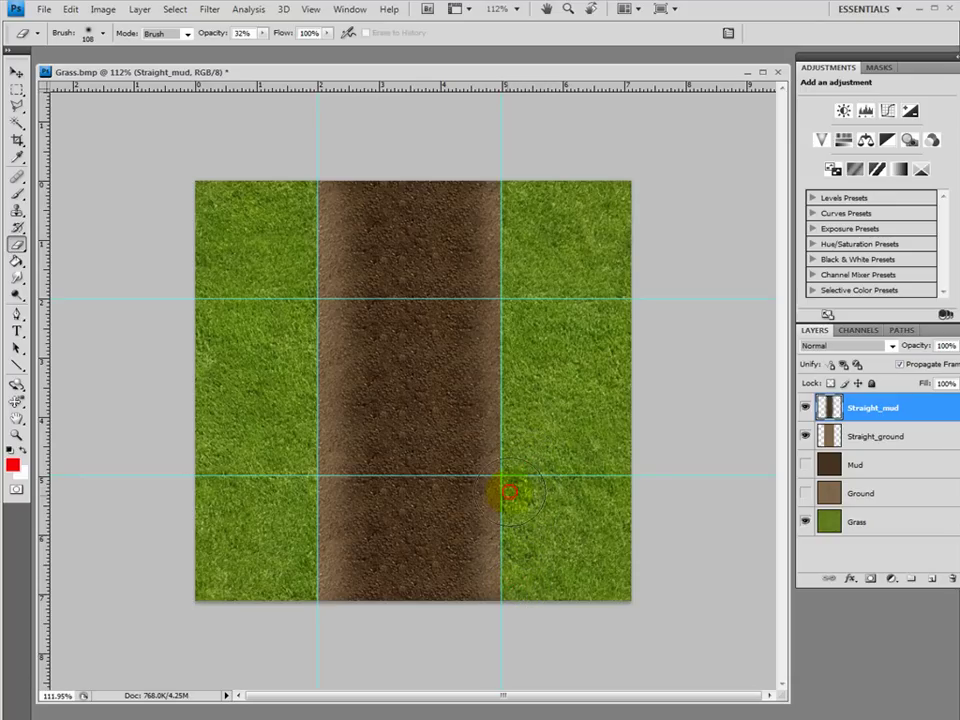
{"action": "left_click_drag", "start_coordinate": [509, 492], "coordinate": [497, 564]}
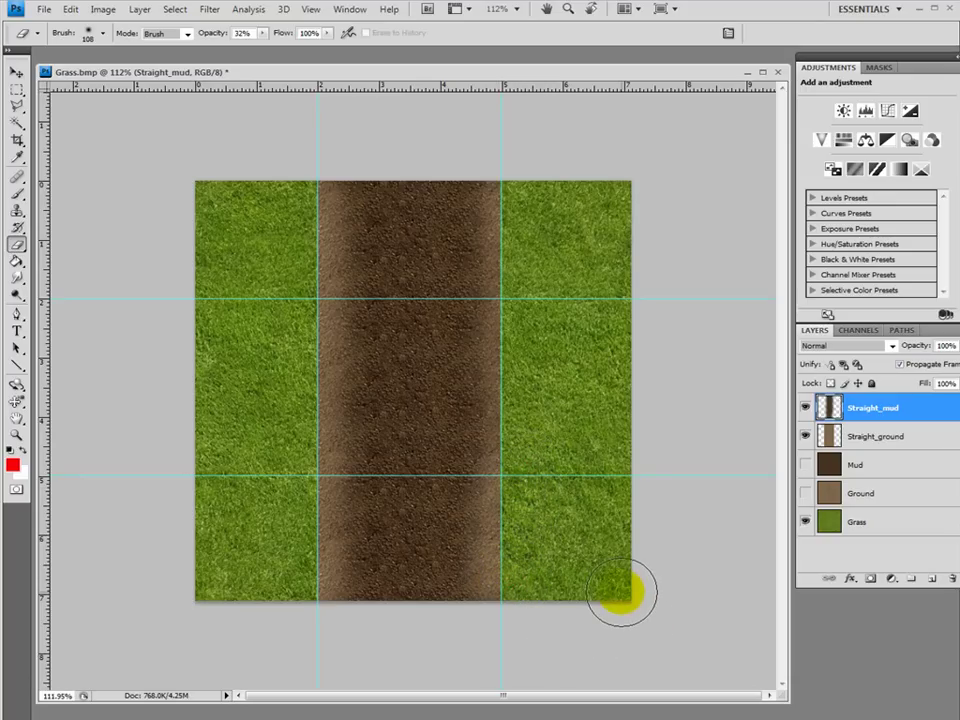
Softly erase the left edge of the Straight_ground strip along its full height to blend it into the grass.
{"action": "left_click", "coordinate": [908, 443]}
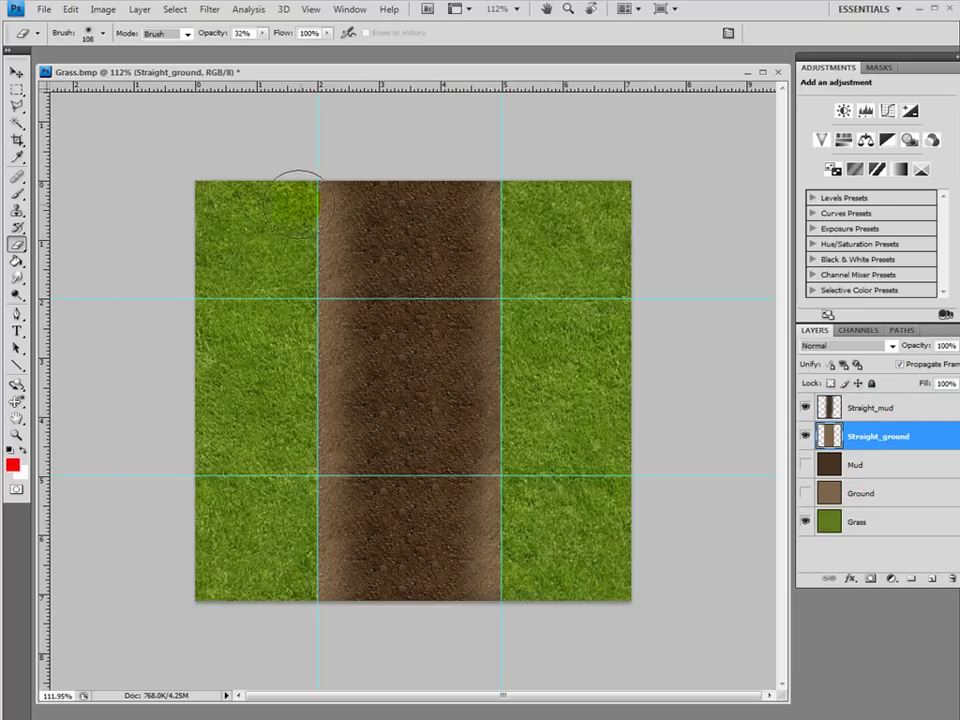
{"action": "mouse_move", "coordinate": [282, 194]}
{"action": "left_mouse_down"}
{"action": "mouse_move", "coordinate": [293, 263]}
{"action": "mouse_move", "coordinate": [284, 270]}
{"action": "mouse_move", "coordinate": [280, 213]}
{"action": "mouse_move", "coordinate": [273, 272]}
{"action": "mouse_move", "coordinate": [284, 346]}
{"action": "mouse_move", "coordinate": [291, 328]}
{"action": "mouse_move", "coordinate": [292, 339]}
{"action": "mouse_move", "coordinate": [287, 324]}
{"action": "mouse_move", "coordinate": [273, 353]}
{"action": "mouse_move", "coordinate": [285, 352]}
{"action": "mouse_move", "coordinate": [289, 448]}
{"action": "left_mouse_up"}
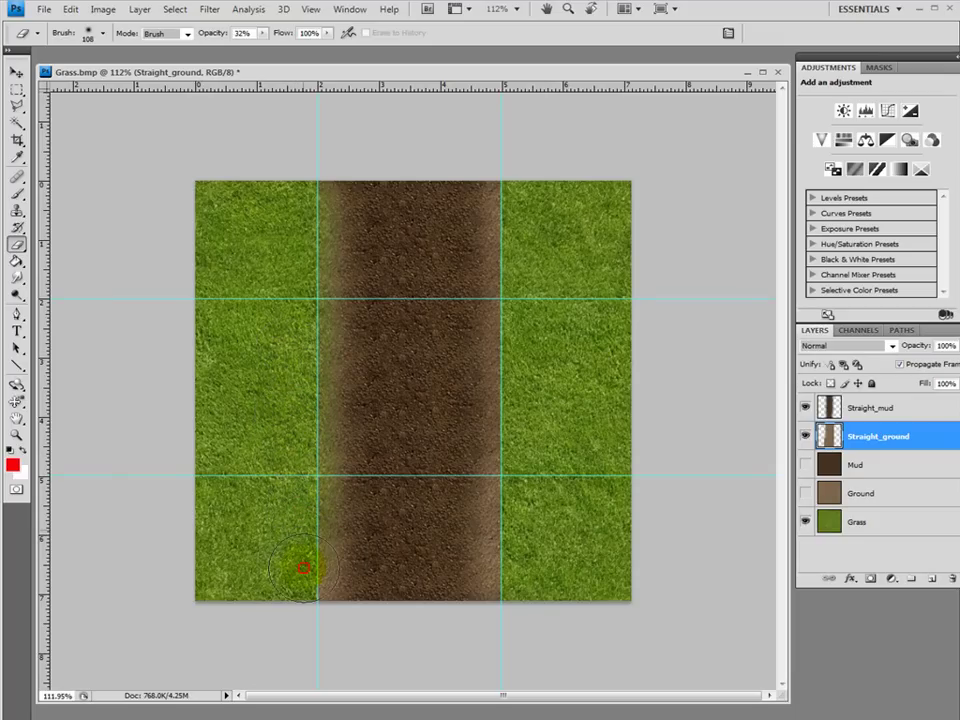
{"action": "mouse_move", "coordinate": [304, 553]}
{"action": "left_mouse_down"}
{"action": "mouse_move", "coordinate": [295, 598]}
{"action": "mouse_move", "coordinate": [286, 535]}
{"action": "left_mouse_up"}
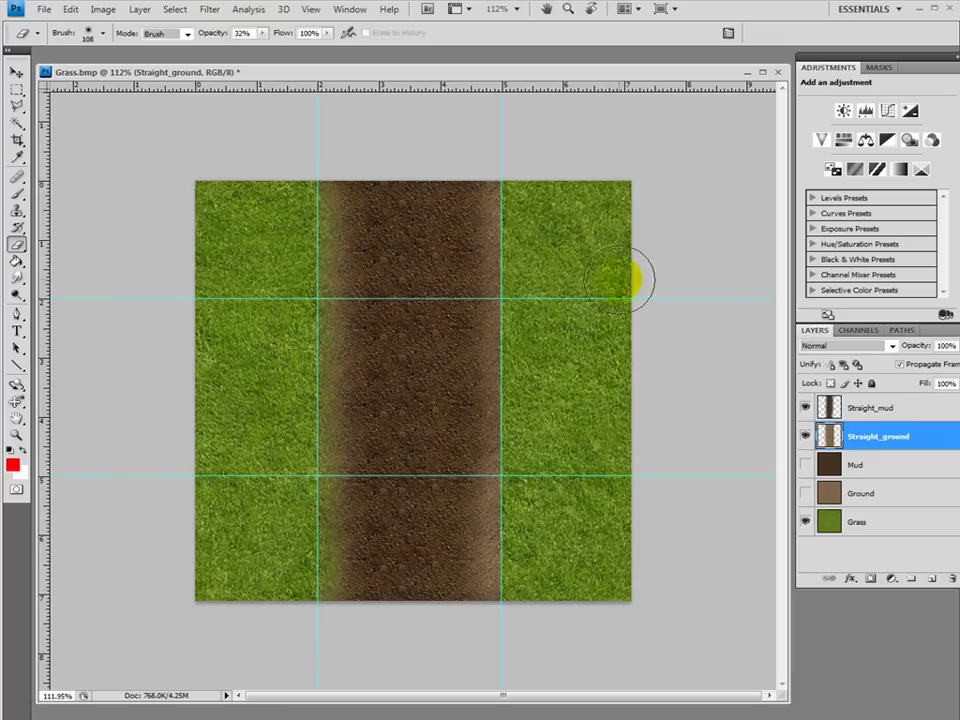
Softly erase the right edge of the Straight_ground strip along its full height to blend it into the grass.
{"action": "left_click_drag", "start_coordinate": [534, 186], "coordinate": [532, 226]}
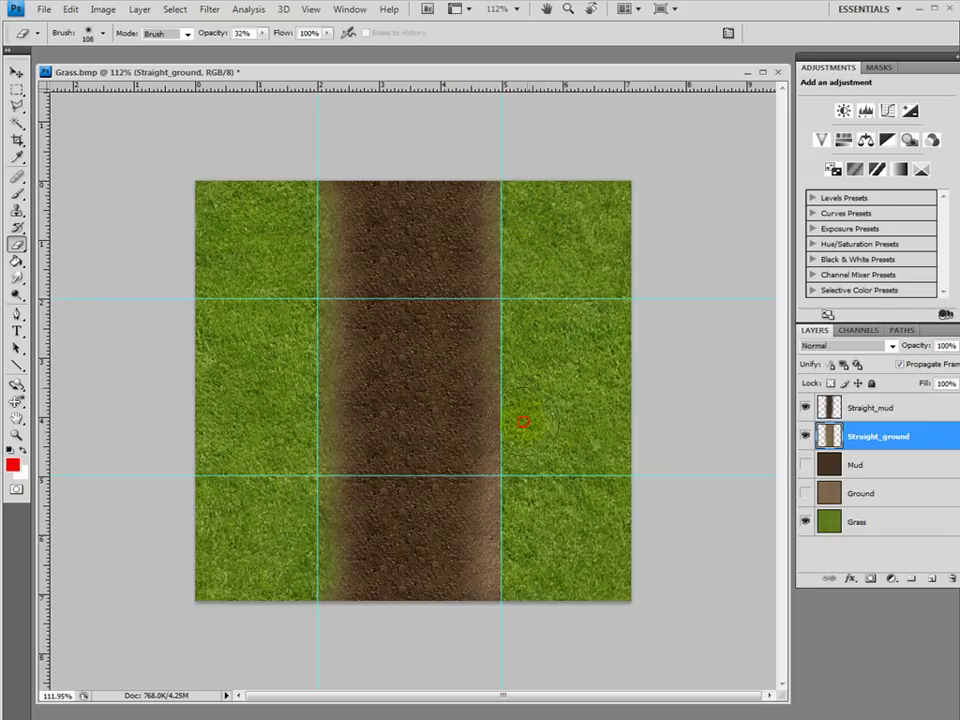
{"action": "left_click_drag", "start_coordinate": [524, 575], "coordinate": [534, 579]}
{"action": "left_click_drag", "start_coordinate": [526, 270], "coordinate": [526, 276]}
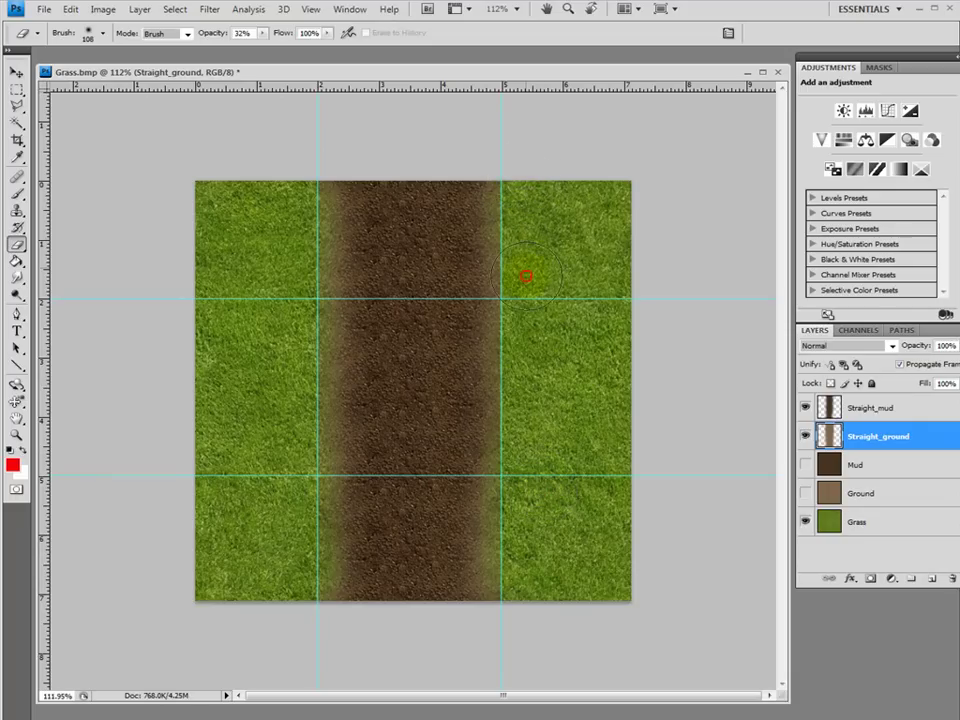
{"action": "left_click_drag", "start_coordinate": [527, 449], "coordinate": [529, 500]}
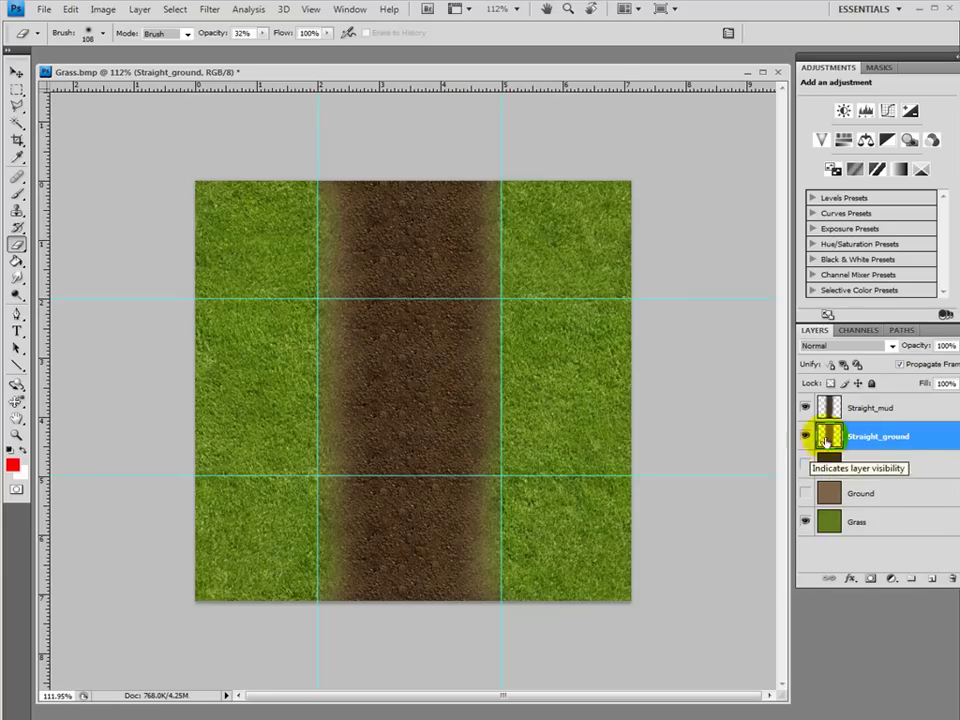
Erase more of the Straight_mud strip along both edges, reducing the eraser brush size to 50 px for the finer strokes.
{"action": "left_click", "coordinate": [872, 407]}
{"action": "mouse_move", "coordinate": [338, 195]}
{"action": "left_mouse_down"}
{"action": "mouse_move", "coordinate": [343, 259]}
{"action": "mouse_move", "coordinate": [315, 457]}
{"action": "mouse_move", "coordinate": [333, 469]}
{"action": "mouse_move", "coordinate": [334, 593]}
{"action": "left_mouse_up"}
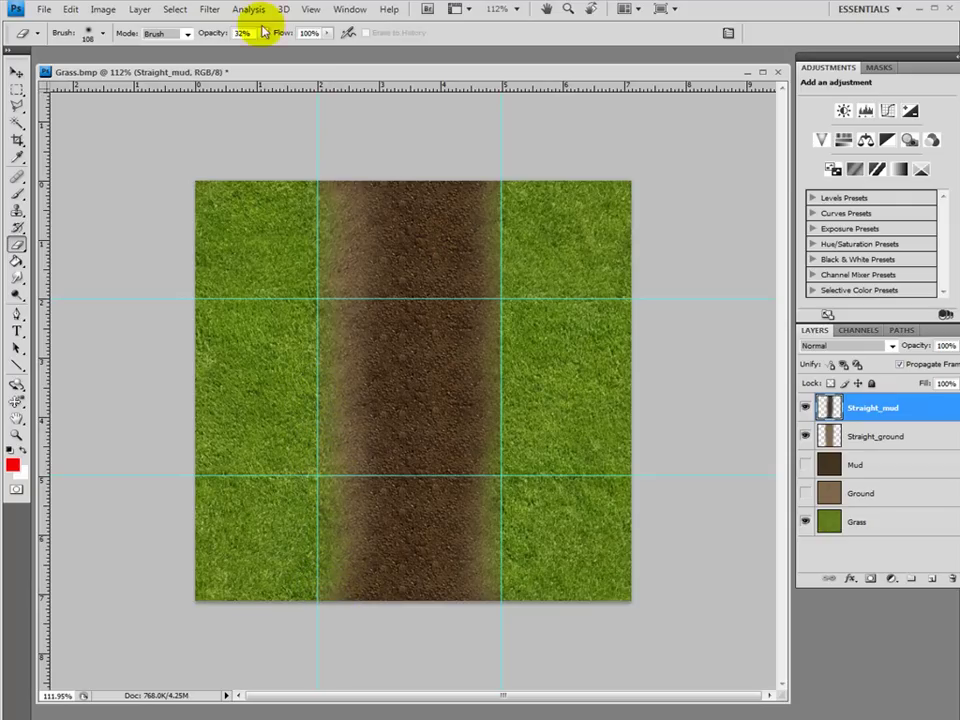
{"action": "left_click", "coordinate": [101, 33]}
{"action": "left_click_drag", "start_coordinate": [96, 78], "coordinate": [54, 79]}
{"action": "left_click", "coordinate": [350, 72]}
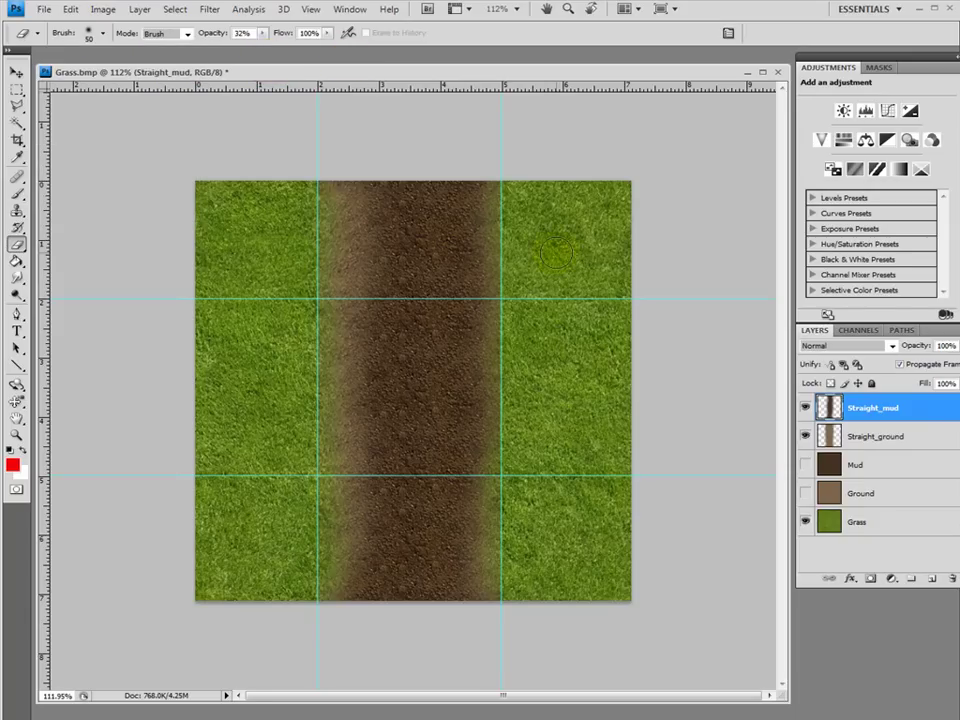
{"action": "mouse_move", "coordinate": [471, 311]}
{"action": "left_mouse_down"}
{"action": "mouse_move", "coordinate": [473, 467]}
{"action": "mouse_move", "coordinate": [491, 564]}
{"action": "mouse_move", "coordinate": [484, 534]}
{"action": "mouse_move", "coordinate": [470, 604]}
{"action": "left_mouse_up"}
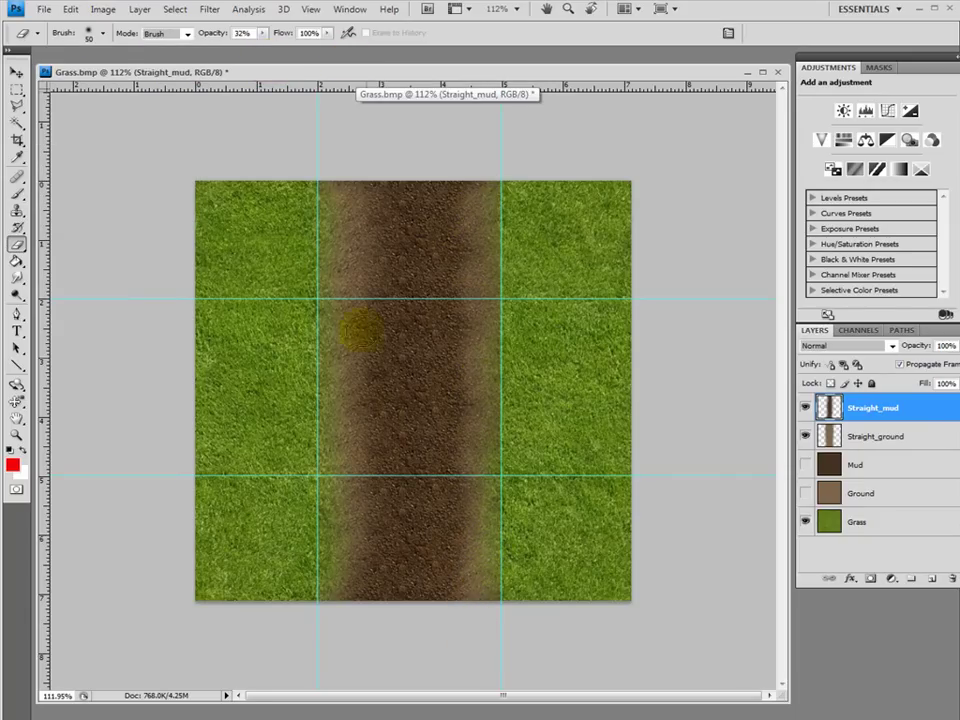
{"action": "left_click_drag", "start_coordinate": [354, 193], "coordinate": [338, 365]}
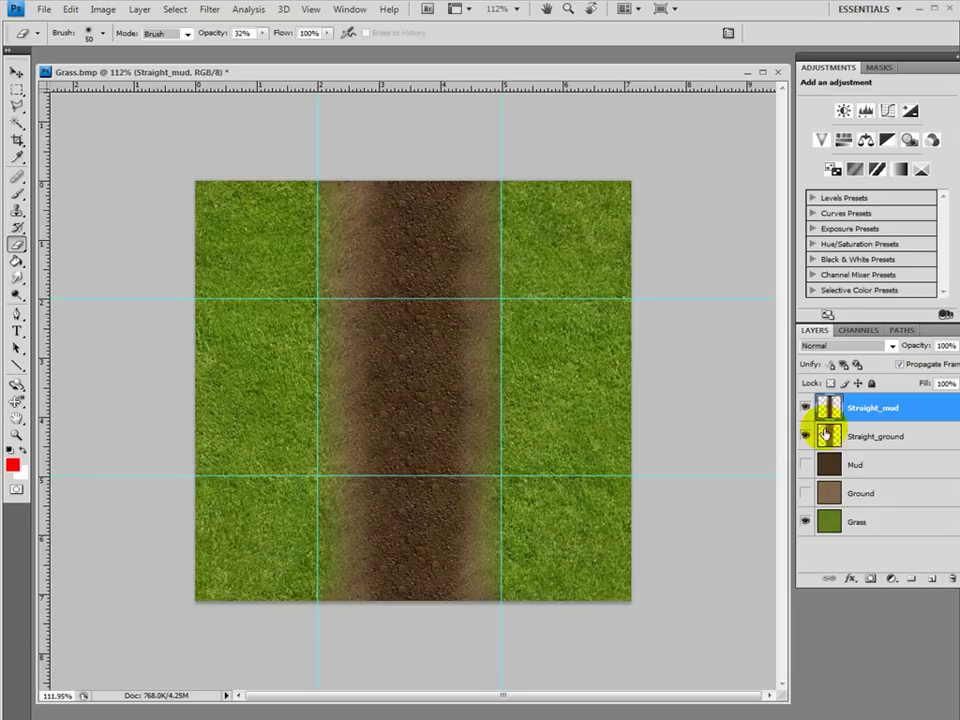
Touch up the four corners of the Straight_ground strip with small eraser dabs along the grass border.
{"action": "left_click", "coordinate": [828, 436]}
{"action": "left_click", "coordinate": [507, 203]}
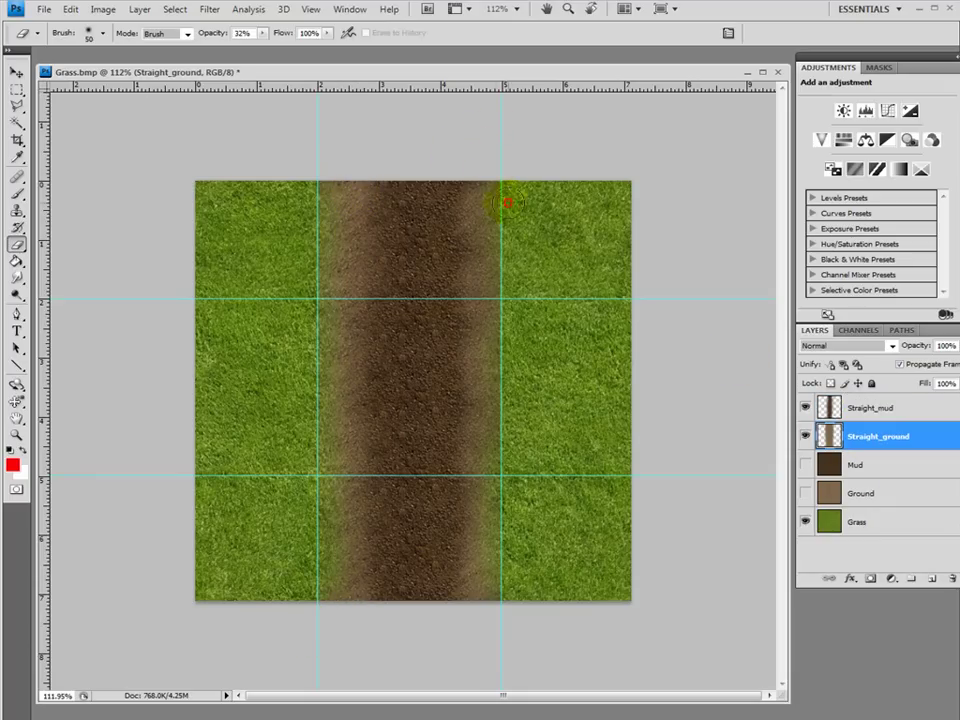
{"action": "left_click", "coordinate": [325, 211]}
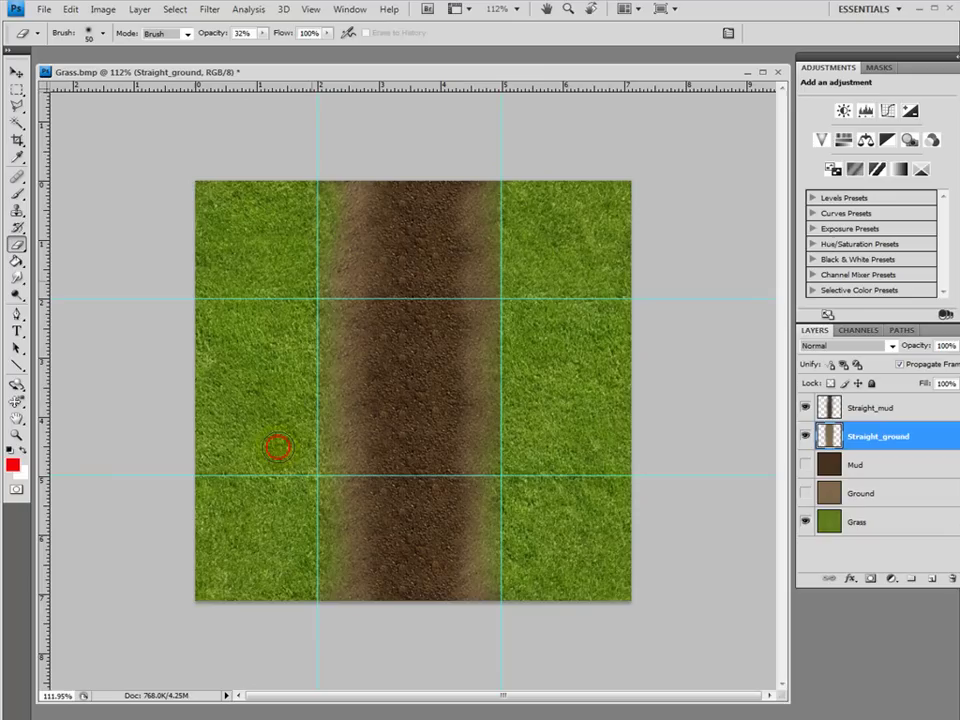
{"action": "left_click", "coordinate": [321, 596]}
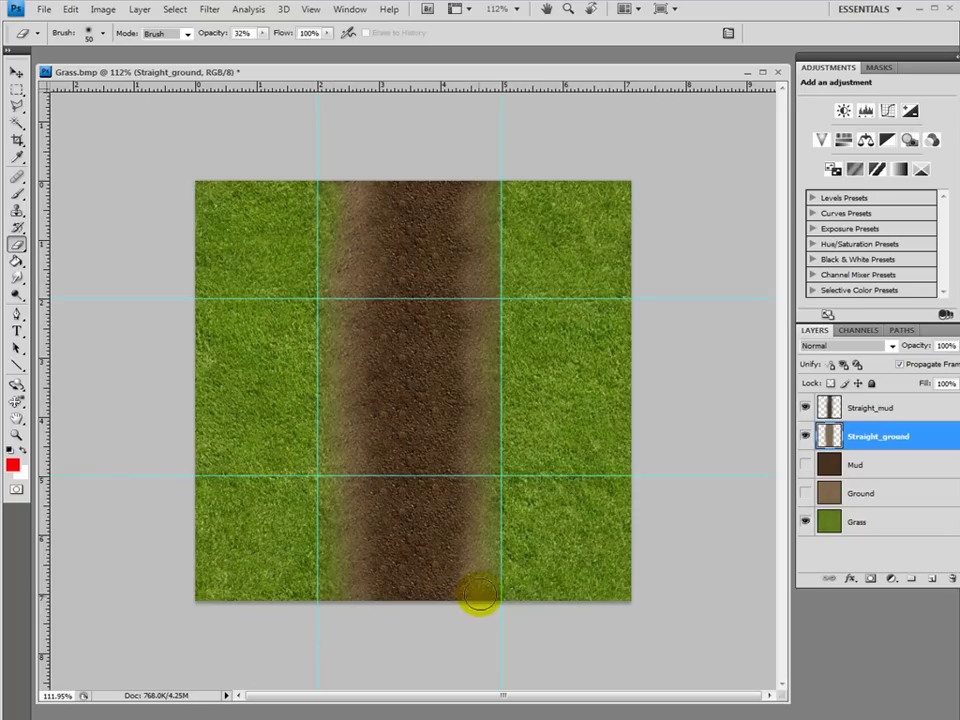
{"action": "left_click", "coordinate": [505, 601]}
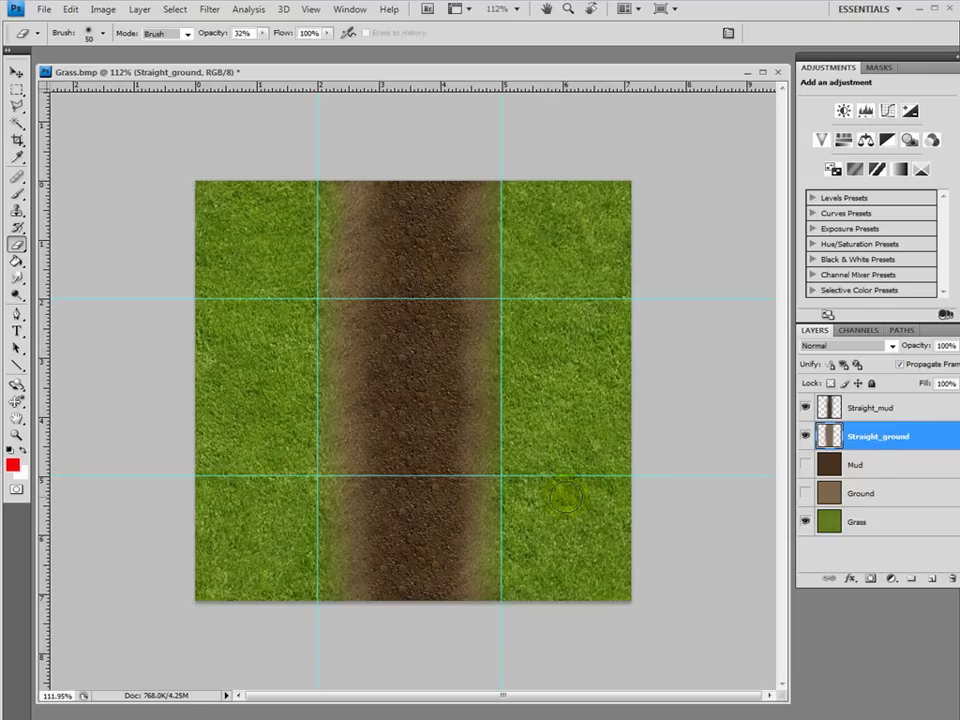
Set up the Burn tool on the Grass layer with a 79 px brush, Midtones range and 34% exposure.
{"action": "left_click", "coordinate": [917, 409], "text": "shift"}
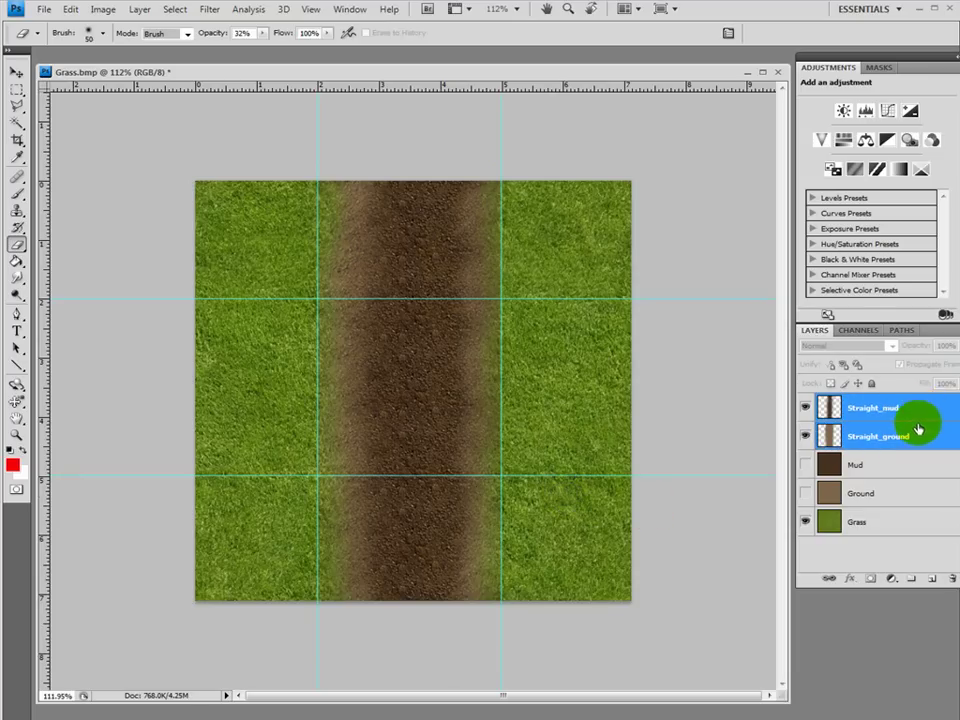
{"action": "left_click", "coordinate": [917, 428]}
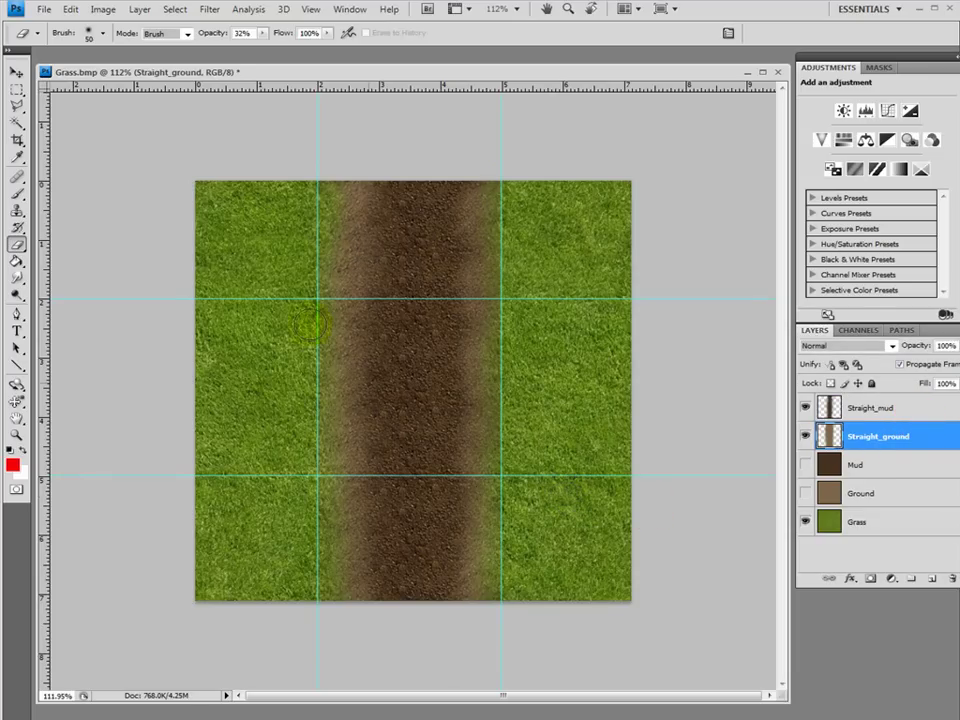
{"action": "left_click", "coordinate": [886, 522]}
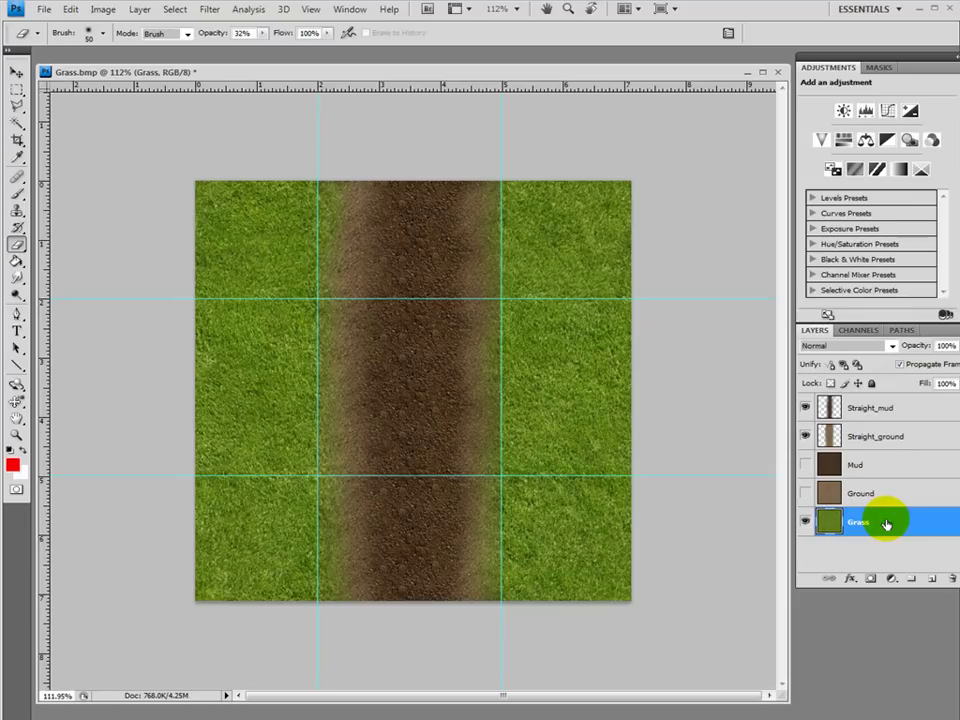
{"action": "left_click", "coordinate": [18, 295]}
{"action": "left_click", "coordinate": [70, 306]}
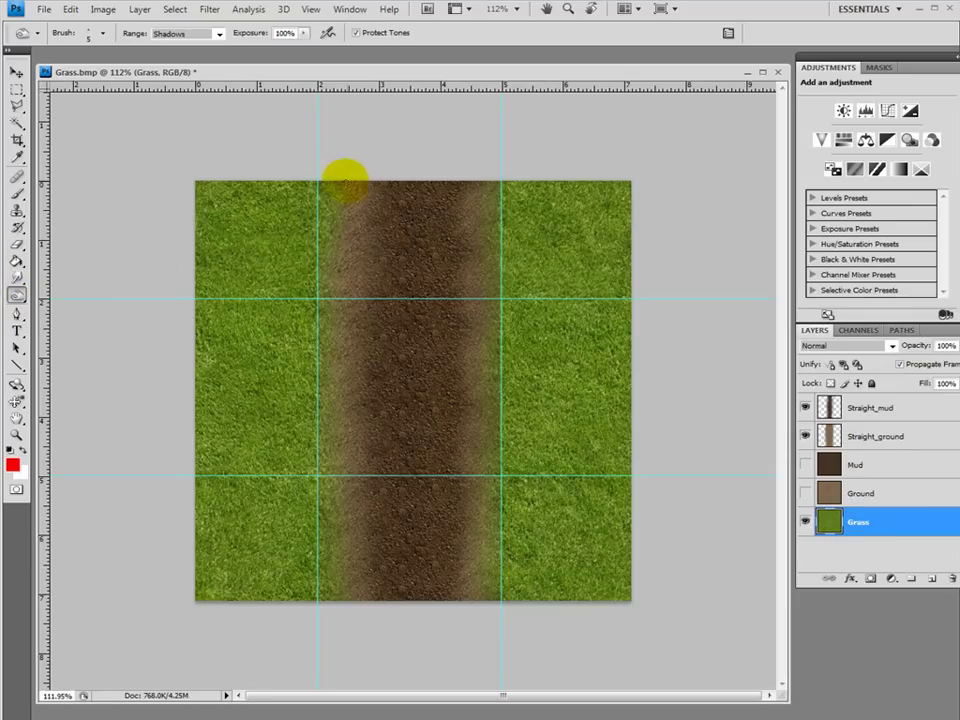
{"action": "left_click", "coordinate": [101, 36]}
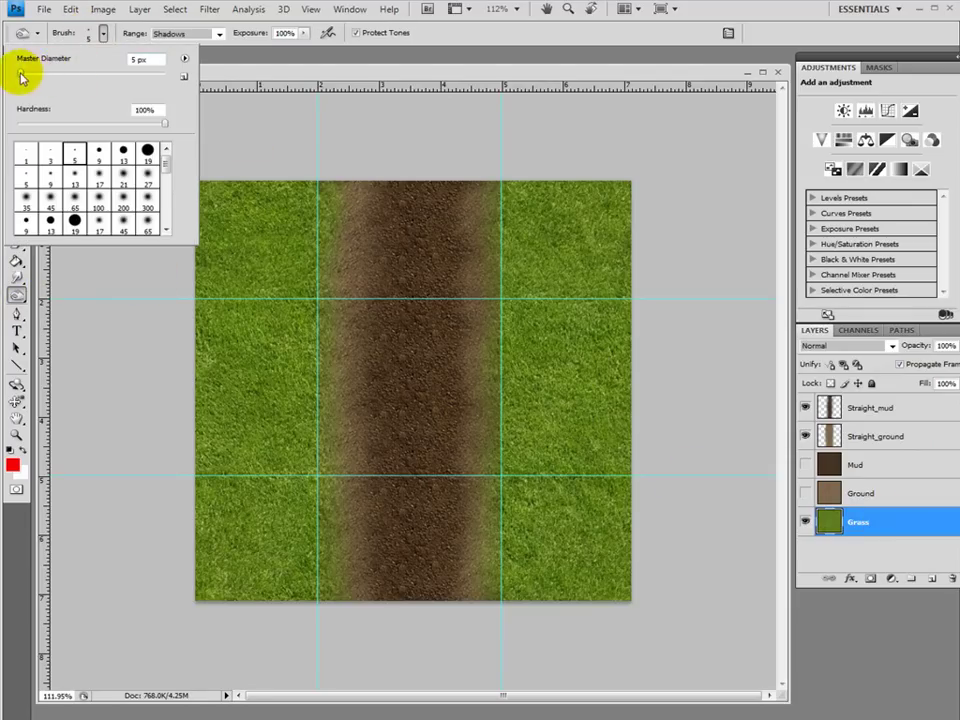
{"action": "left_click_drag", "start_coordinate": [22, 74], "coordinate": [77, 78]}
{"action": "left_click", "coordinate": [608, 43]}
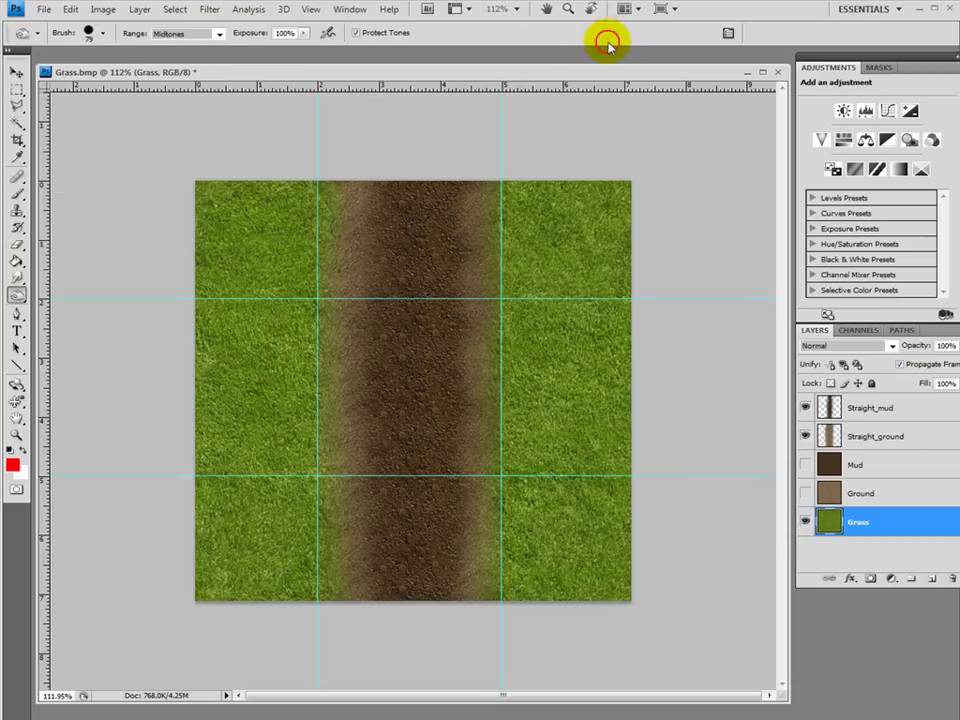
{"action": "left_click_drag", "start_coordinate": [302, 35], "coordinate": [253, 50]}
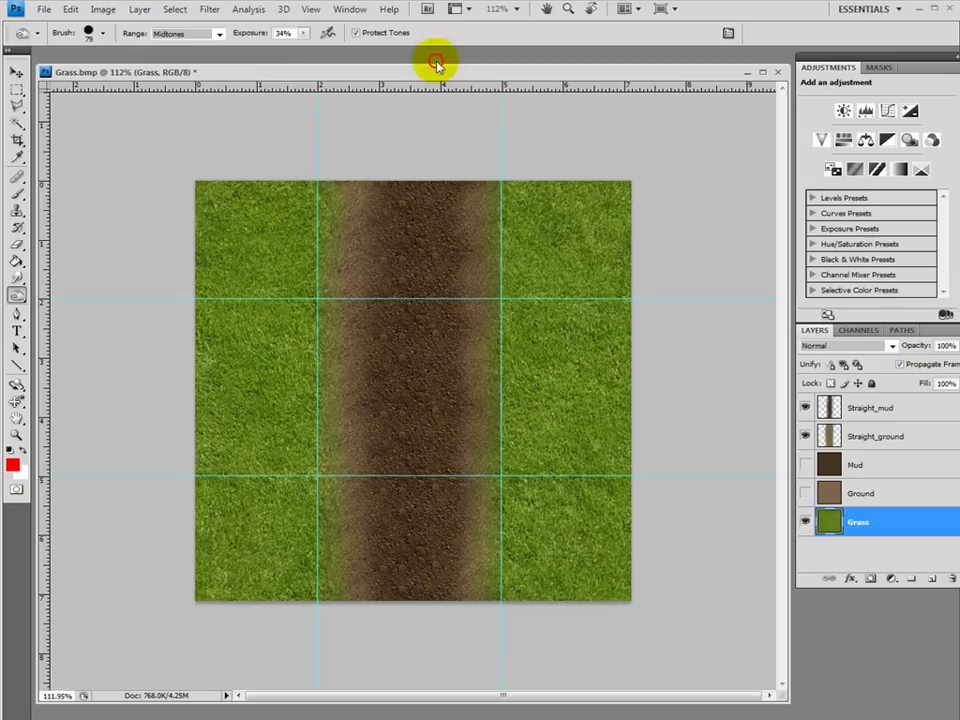
Try burning the grass along the upper part of the path's left edge at 34% exposure.
{"action": "left_click", "coordinate": [303, 201]}
{"action": "left_click_drag", "start_coordinate": [303, 201], "coordinate": [315, 335]}
{"action": "left_click", "coordinate": [511, 508]}
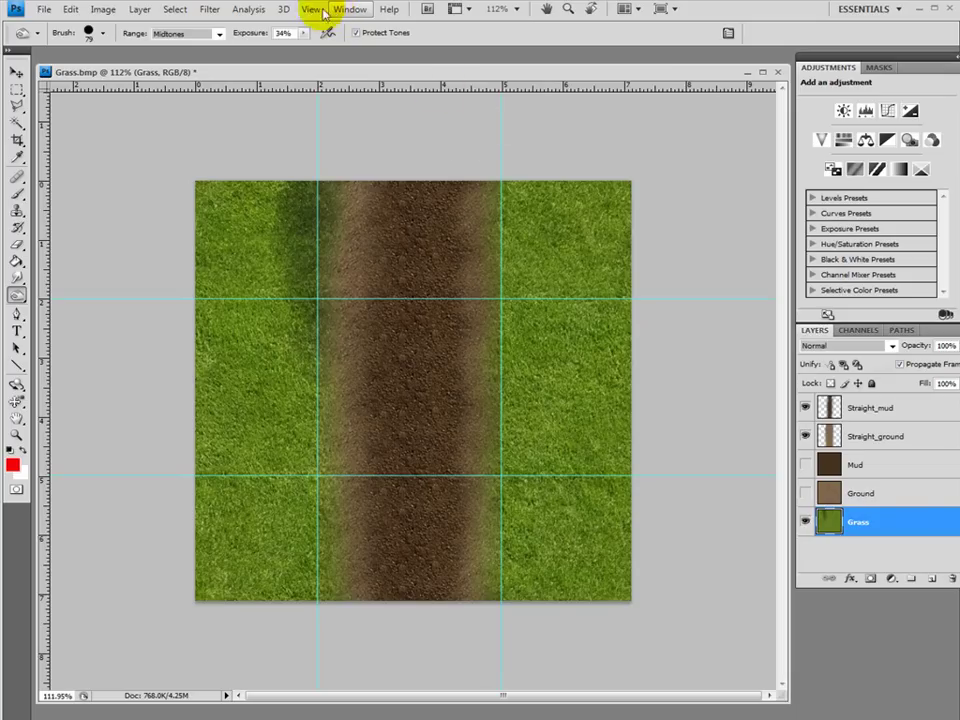
Delete the Burn Tool strokes on the grass from the document's history.
{"action": "left_click", "coordinate": [352, 10]}
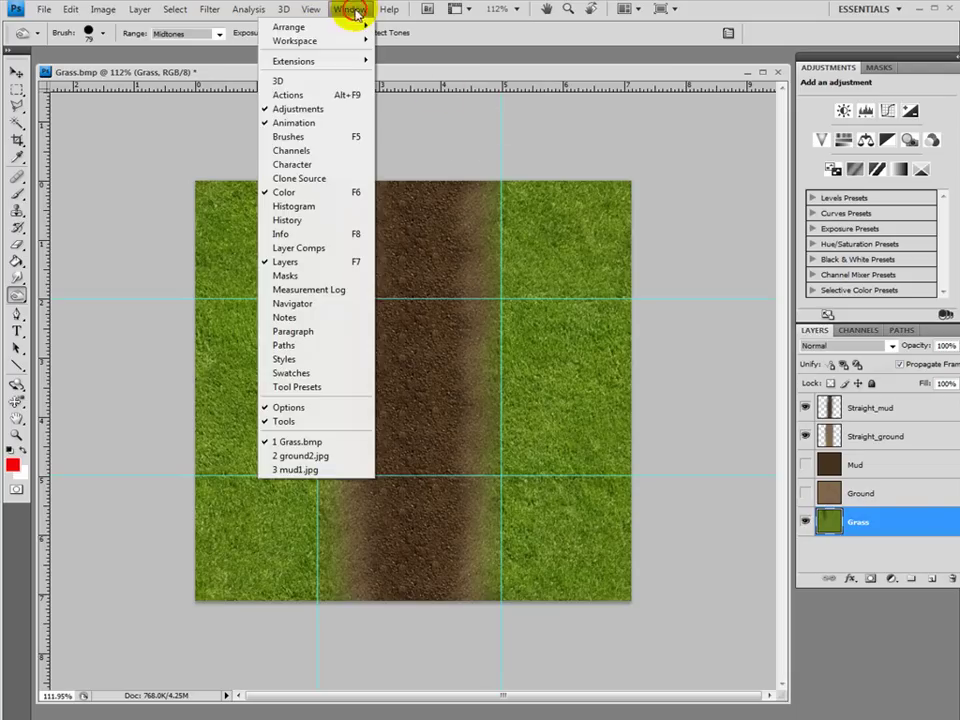
{"action": "left_click", "coordinate": [315, 220]}
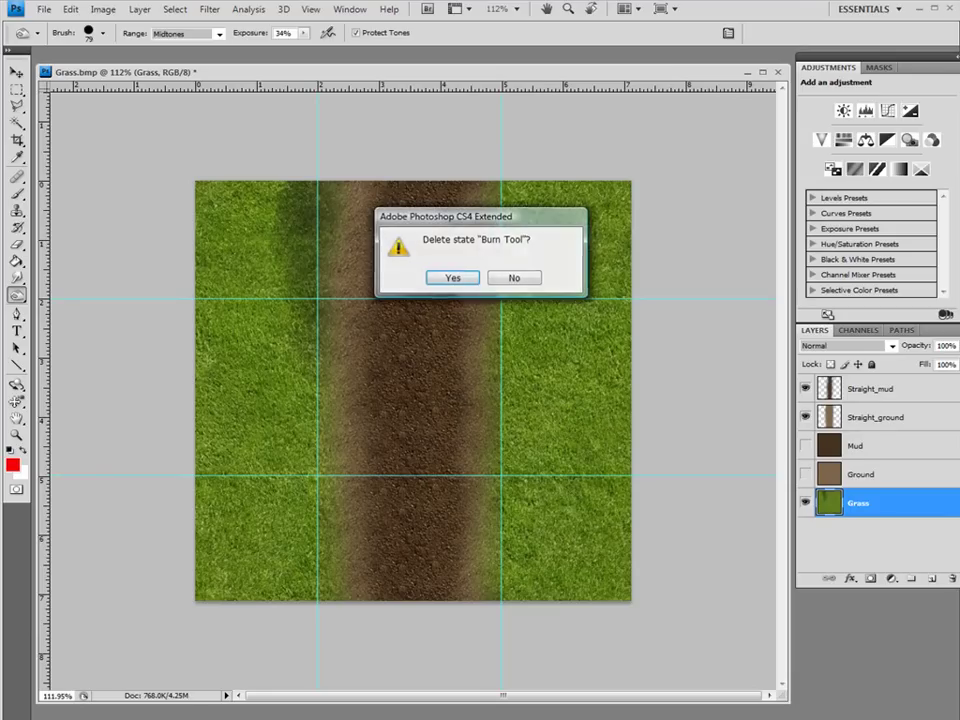
{"action": "key", "text": "Return"}
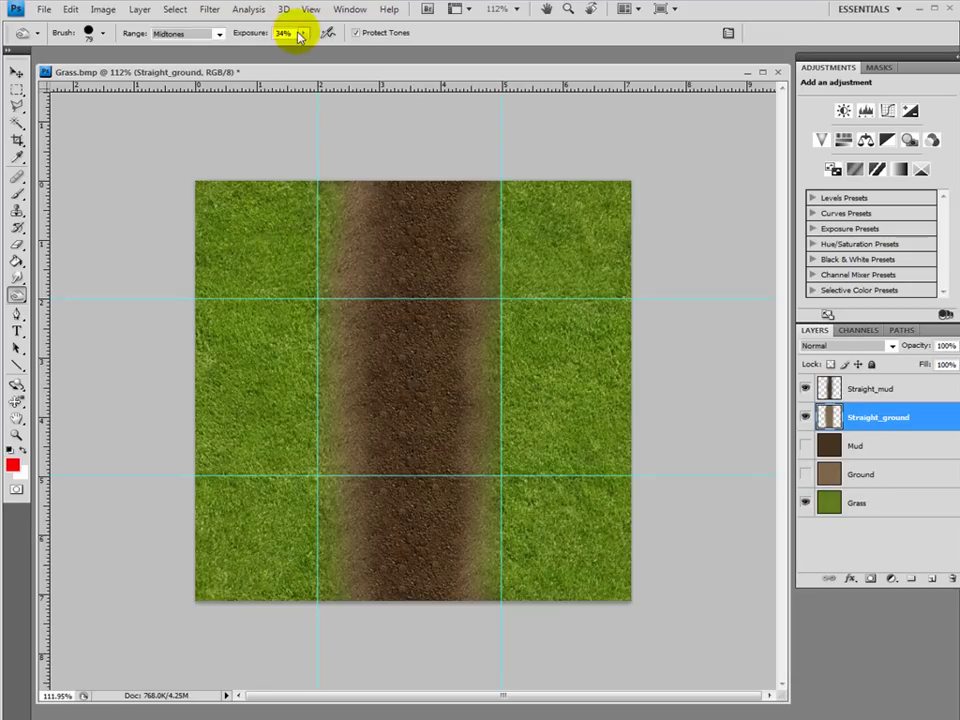
Set the Burn exposure to 17% and try short strokes over the grass border left of the path.
{"action": "left_click", "coordinate": [300, 37]}
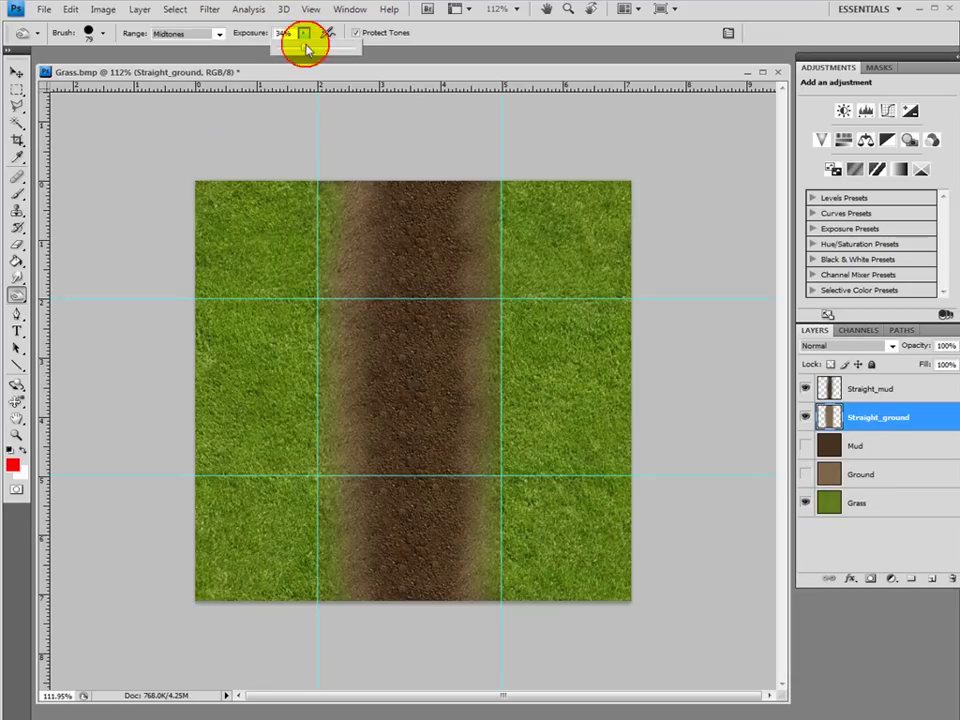
{"action": "mouse_move", "coordinate": [304, 43]}
{"action": "left_mouse_down"}
{"action": "mouse_move", "coordinate": [281, 47]}
{"action": "mouse_move", "coordinate": [291, 55]}
{"action": "left_mouse_up"}
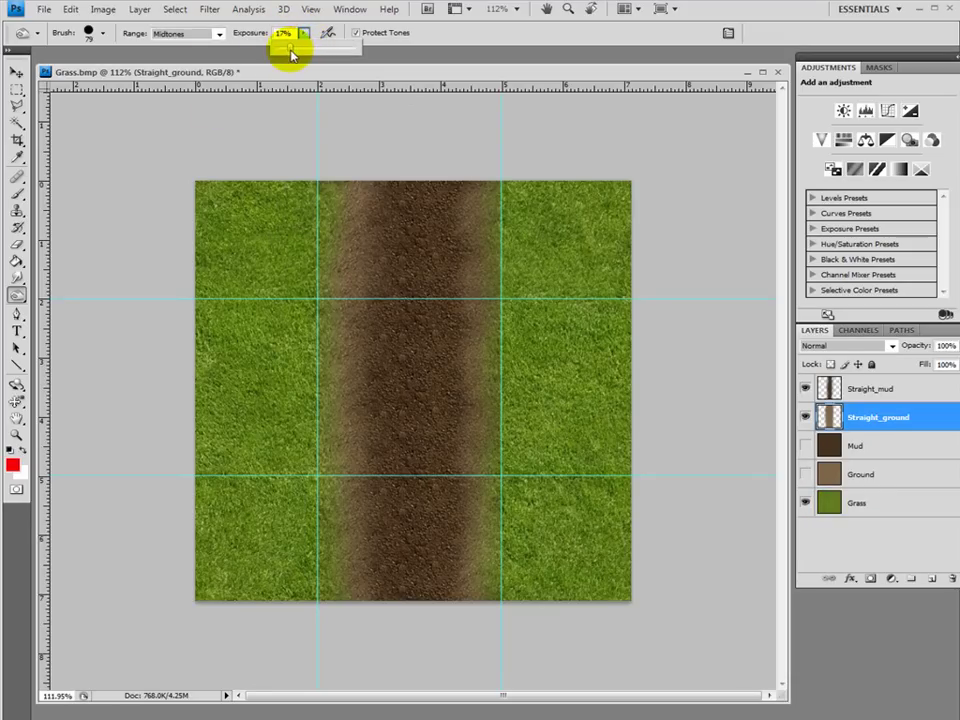
{"action": "left_click", "coordinate": [454, 42]}
{"action": "left_click_drag", "start_coordinate": [308, 205], "coordinate": [308, 208]}
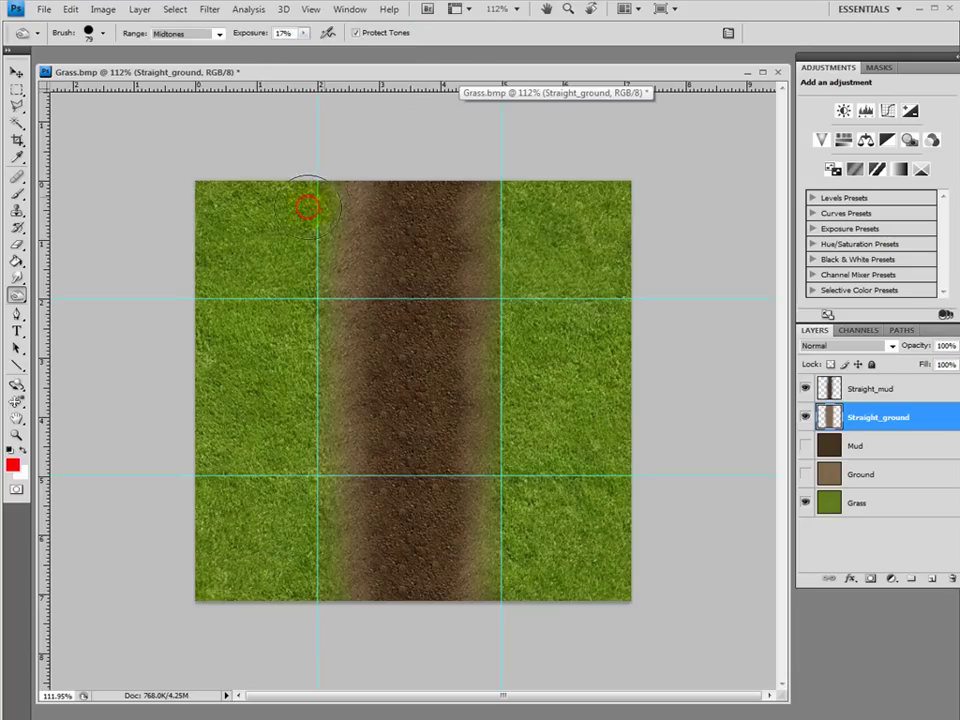
{"action": "left_click", "coordinate": [291, 287]}
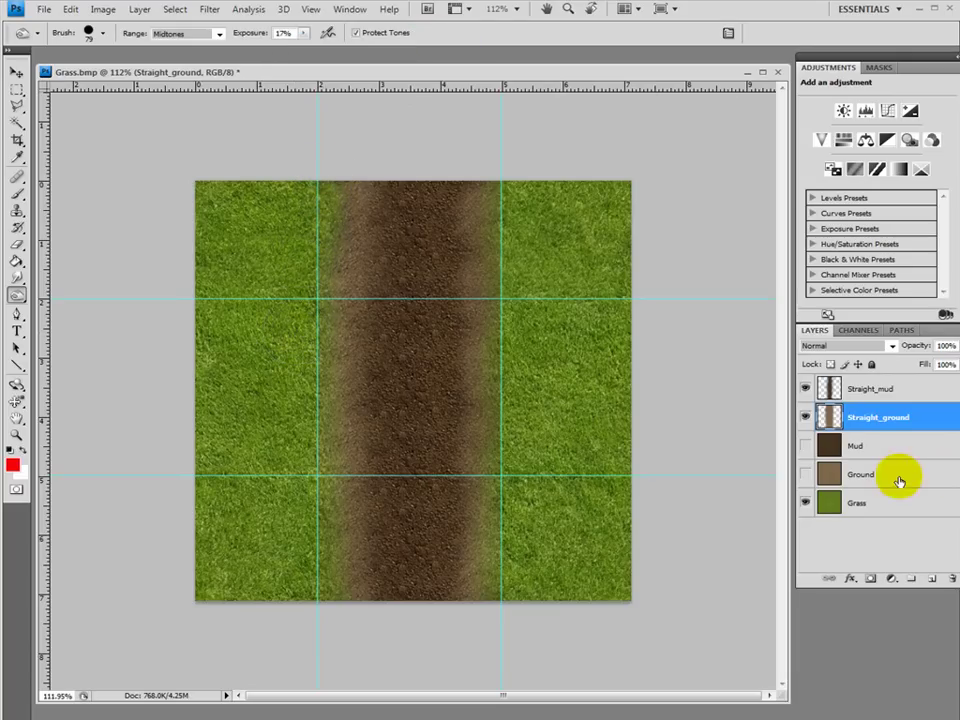
Burn the Grass layer along the path's left edge and across the grass to its left in uneven bands.
{"action": "left_click", "coordinate": [882, 504]}
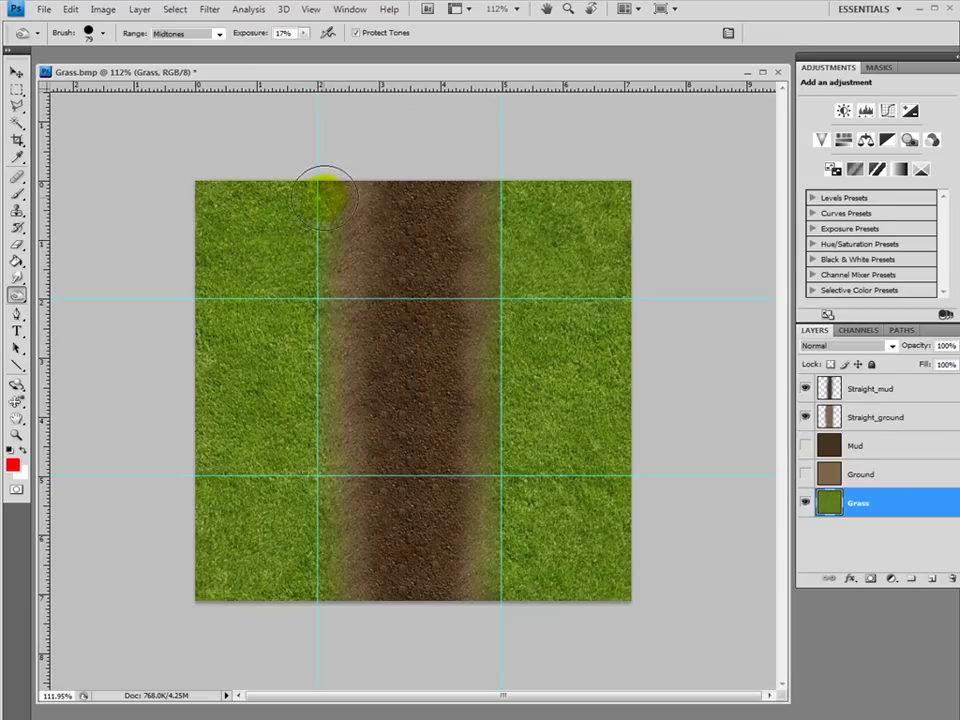
{"action": "mouse_move", "coordinate": [317, 189]}
{"action": "left_mouse_down"}
{"action": "mouse_move", "coordinate": [304, 253]}
{"action": "mouse_move", "coordinate": [324, 325]}
{"action": "mouse_move", "coordinate": [340, 468]}
{"action": "mouse_move", "coordinate": [315, 578]}
{"action": "mouse_move", "coordinate": [317, 634]}
{"action": "left_mouse_up"}
{"action": "left_click_drag", "start_coordinate": [291, 194], "coordinate": [176, 202]}
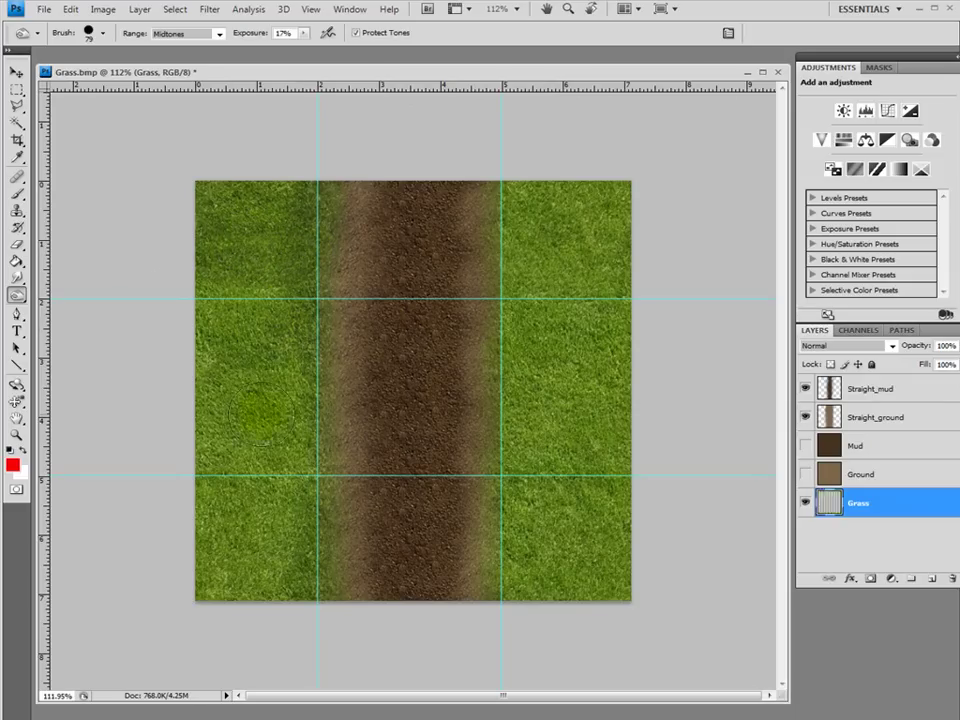
{"action": "left_click_drag", "start_coordinate": [282, 500], "coordinate": [212, 512]}
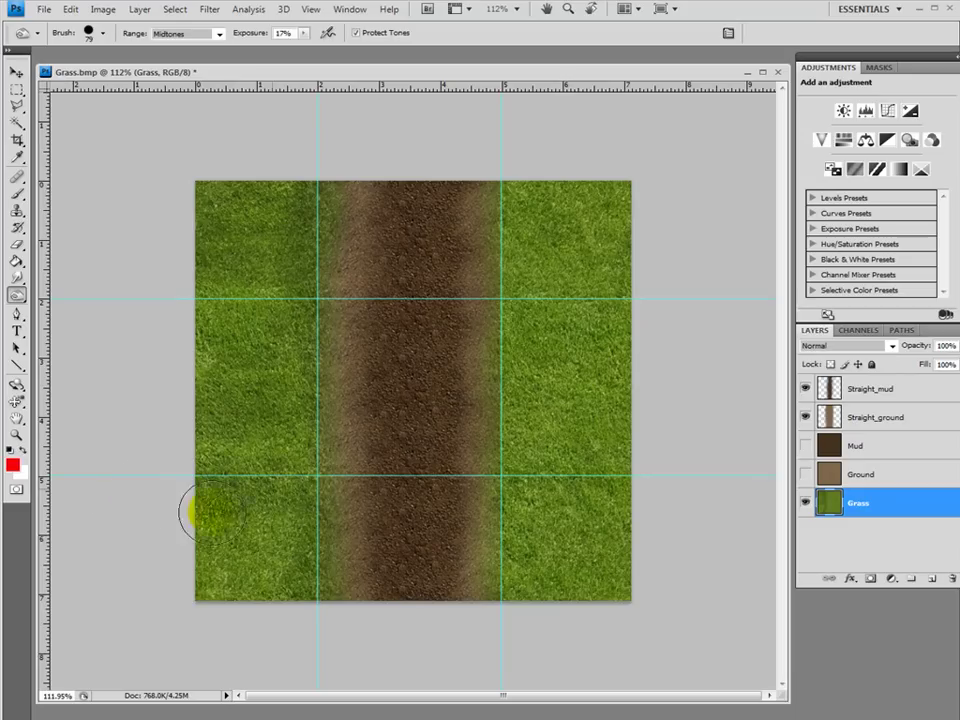
{"action": "left_click_drag", "start_coordinate": [298, 573], "coordinate": [200, 577]}
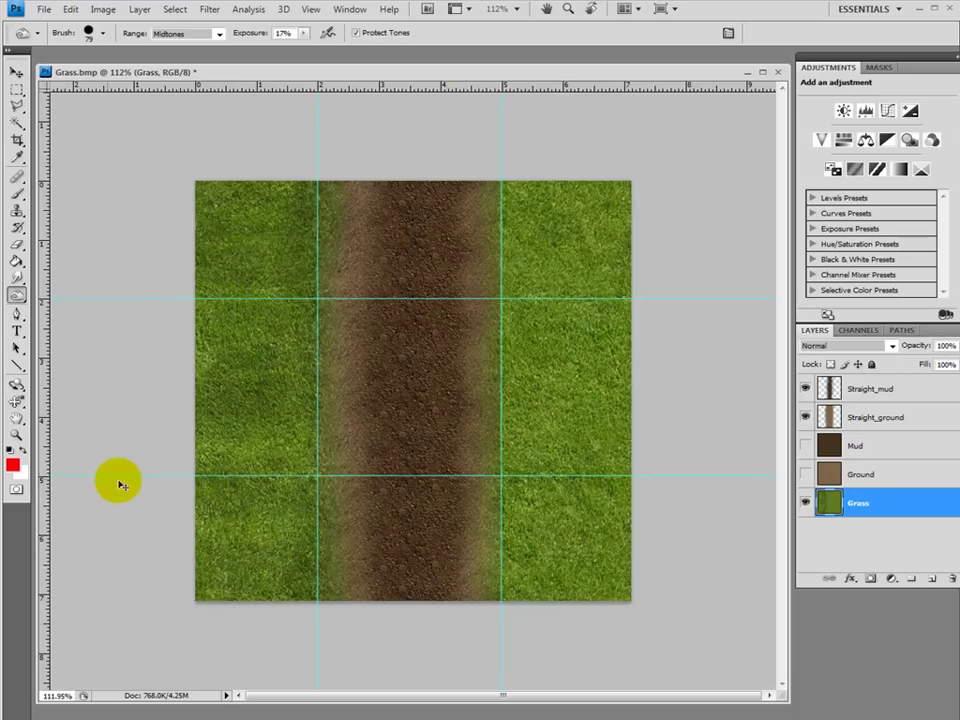
Burn the Grass layer along the path's right edge and in uneven patches across the grass to its right.
{"action": "mouse_move", "coordinate": [533, 195]}
{"action": "left_mouse_down"}
{"action": "mouse_move", "coordinate": [509, 214]}
{"action": "mouse_move", "coordinate": [518, 240]}
{"action": "mouse_move", "coordinate": [495, 381]}
{"action": "mouse_move", "coordinate": [488, 578]}
{"action": "left_mouse_up"}
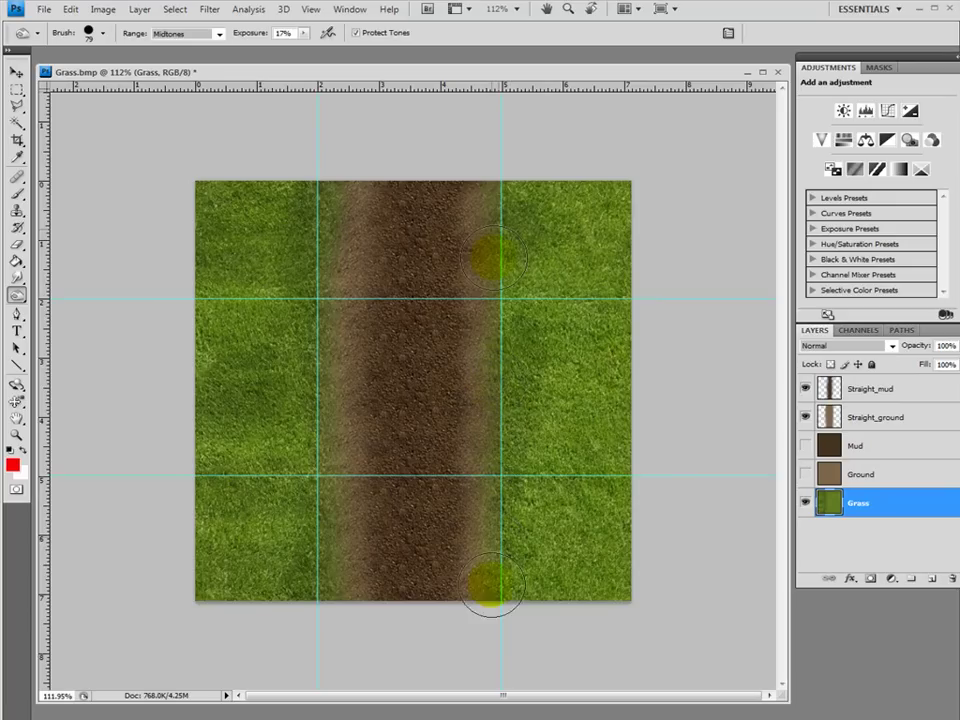
{"action": "mouse_move", "coordinate": [498, 172]}
{"action": "left_mouse_down"}
{"action": "mouse_move", "coordinate": [476, 408]}
{"action": "mouse_move", "coordinate": [480, 543]}
{"action": "mouse_move", "coordinate": [490, 518]}
{"action": "mouse_move", "coordinate": [508, 533]}
{"action": "mouse_move", "coordinate": [489, 609]}
{"action": "left_mouse_up"}
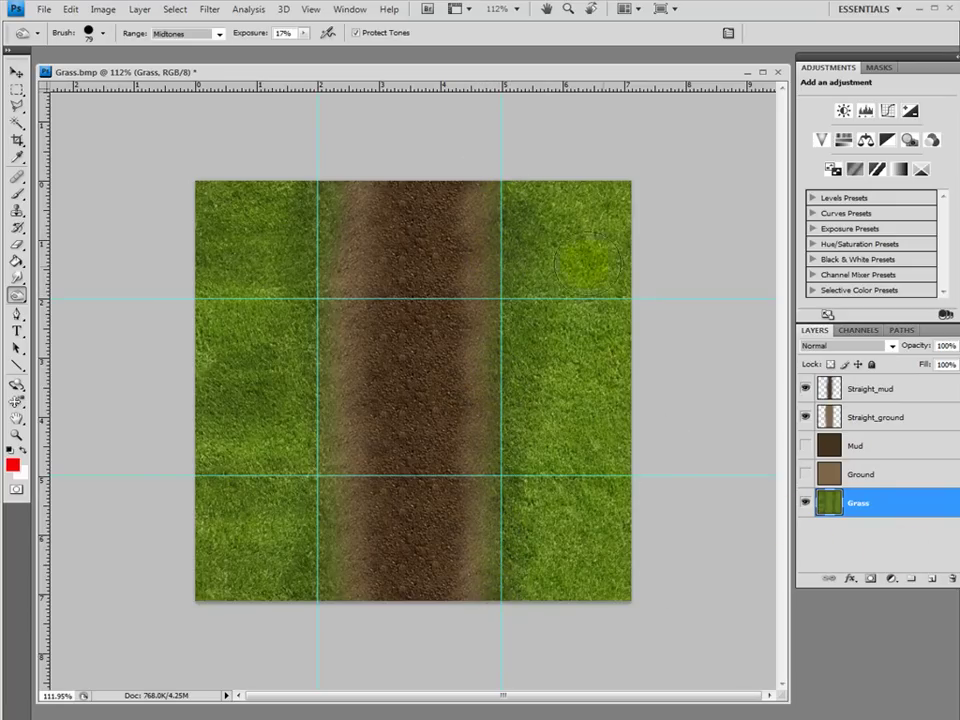
{"action": "mouse_move", "coordinate": [517, 213]}
{"action": "left_mouse_down"}
{"action": "mouse_move", "coordinate": [536, 354]}
{"action": "mouse_move", "coordinate": [533, 495]}
{"action": "mouse_move", "coordinate": [572, 528]}
{"action": "left_mouse_up"}
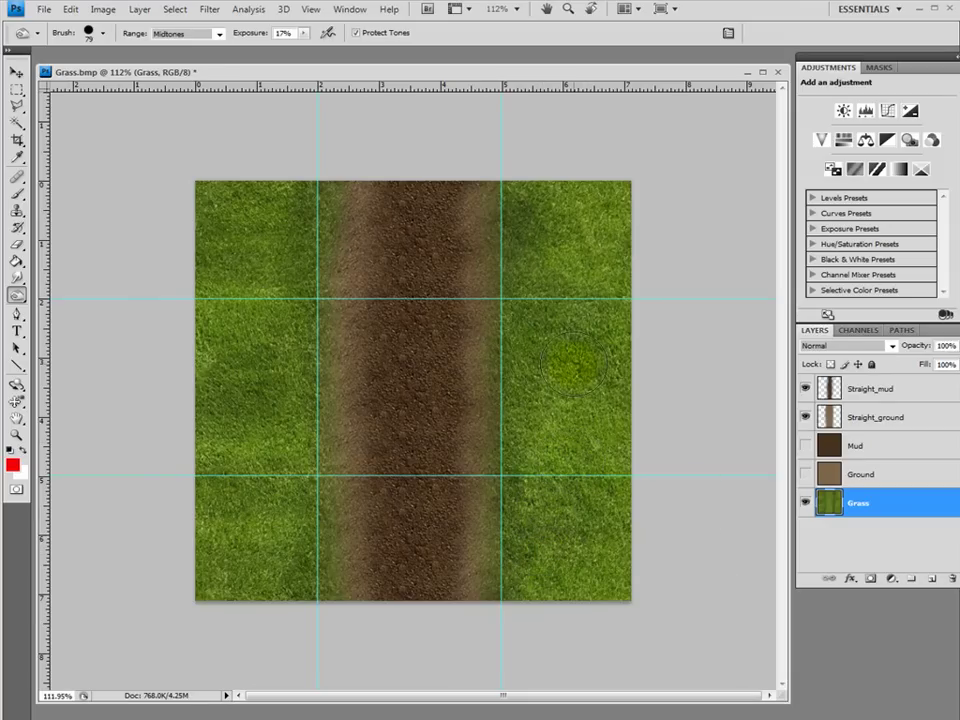
{"action": "left_click_drag", "start_coordinate": [574, 368], "coordinate": [508, 425]}
{"action": "left_click", "coordinate": [572, 255]}
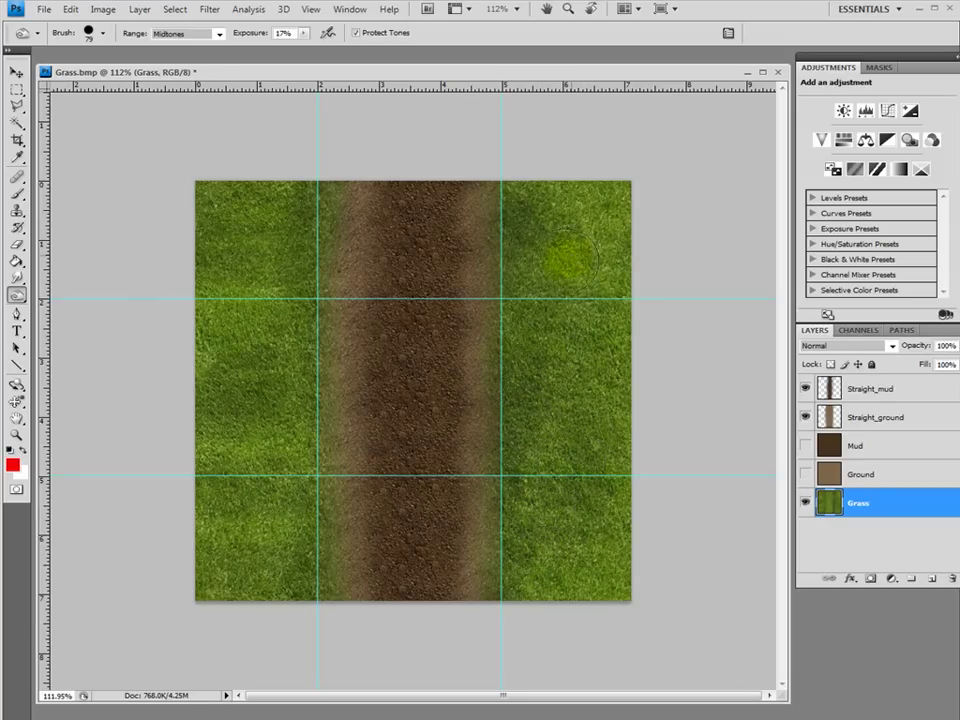
{"action": "left_click", "coordinate": [643, 221]}
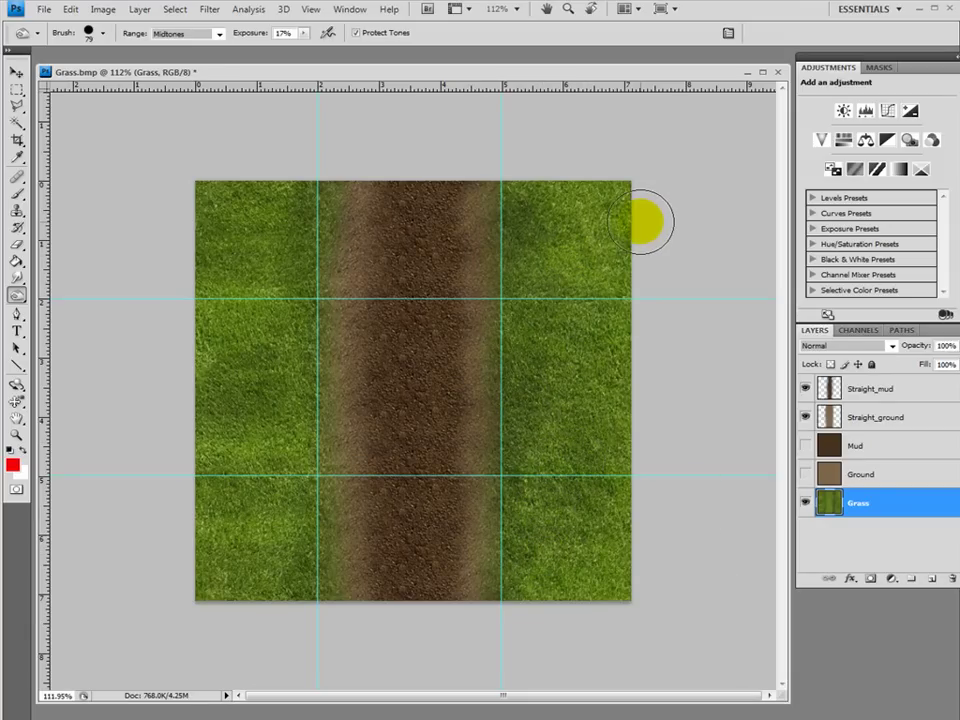
Burn the left edge of the Straight_ground strip along its height with a 26 px brush.
{"action": "left_click", "coordinate": [893, 418]}
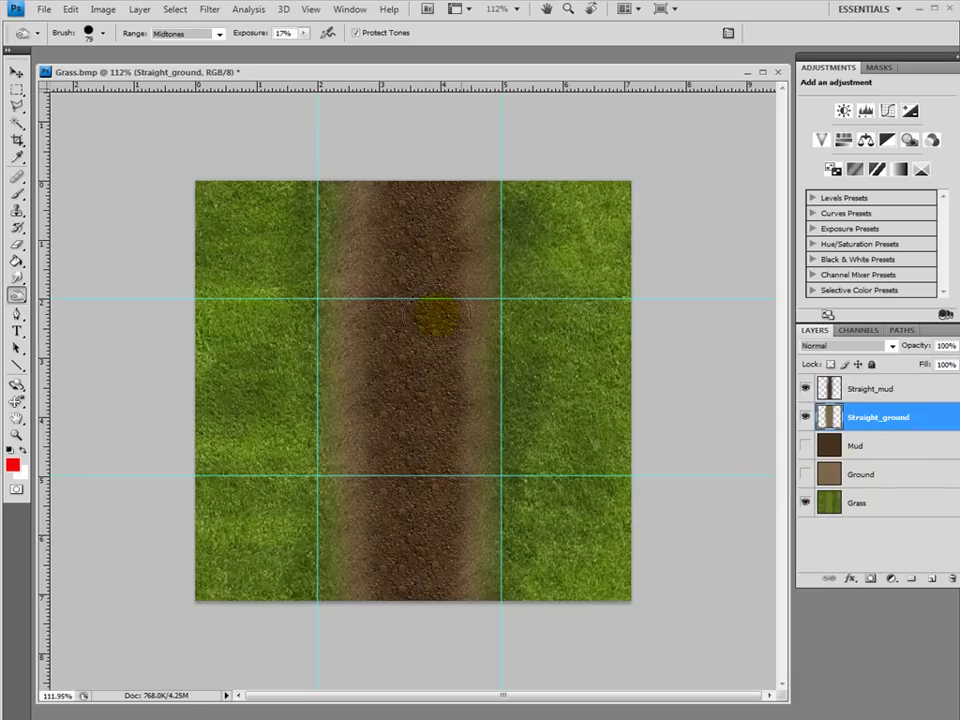
{"action": "left_click", "coordinate": [88, 34]}
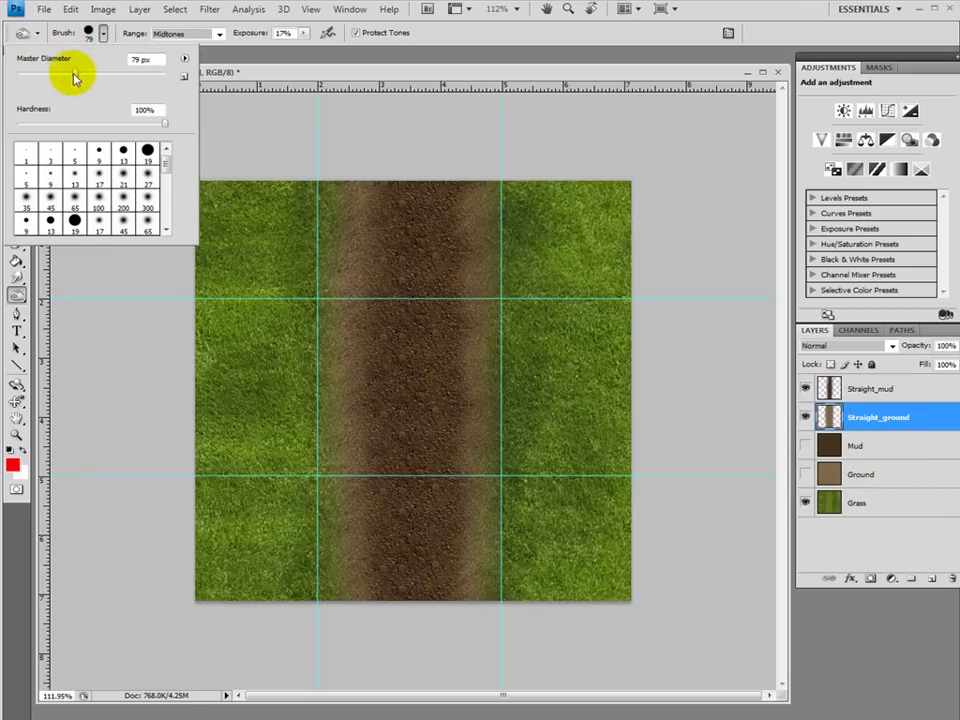
{"action": "left_click_drag", "start_coordinate": [75, 73], "coordinate": [36, 73]}
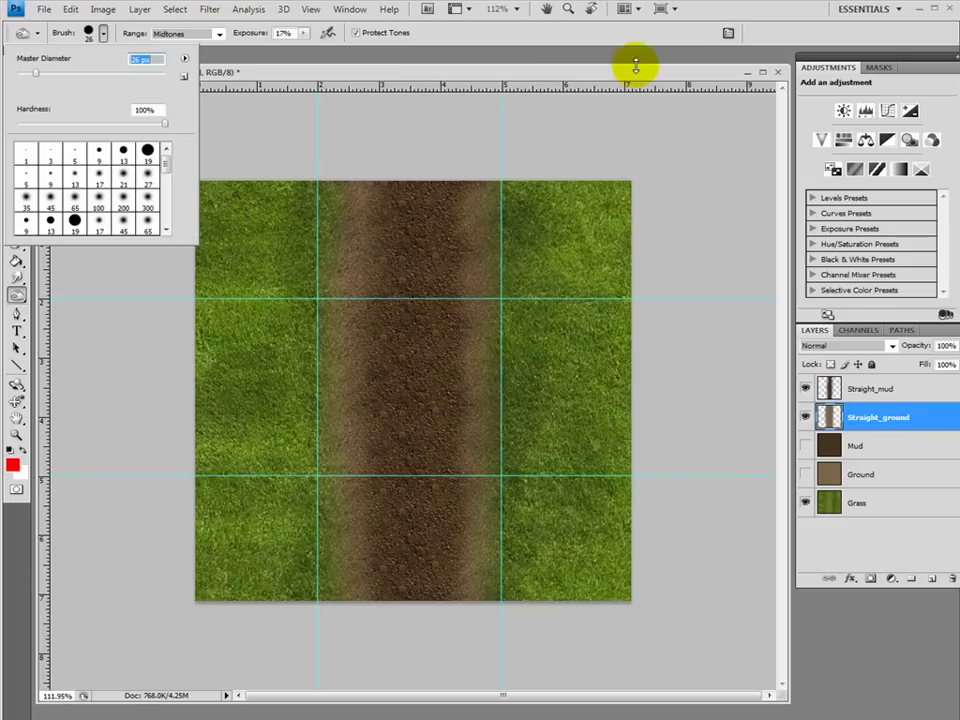
{"action": "left_click", "coordinate": [741, 11]}
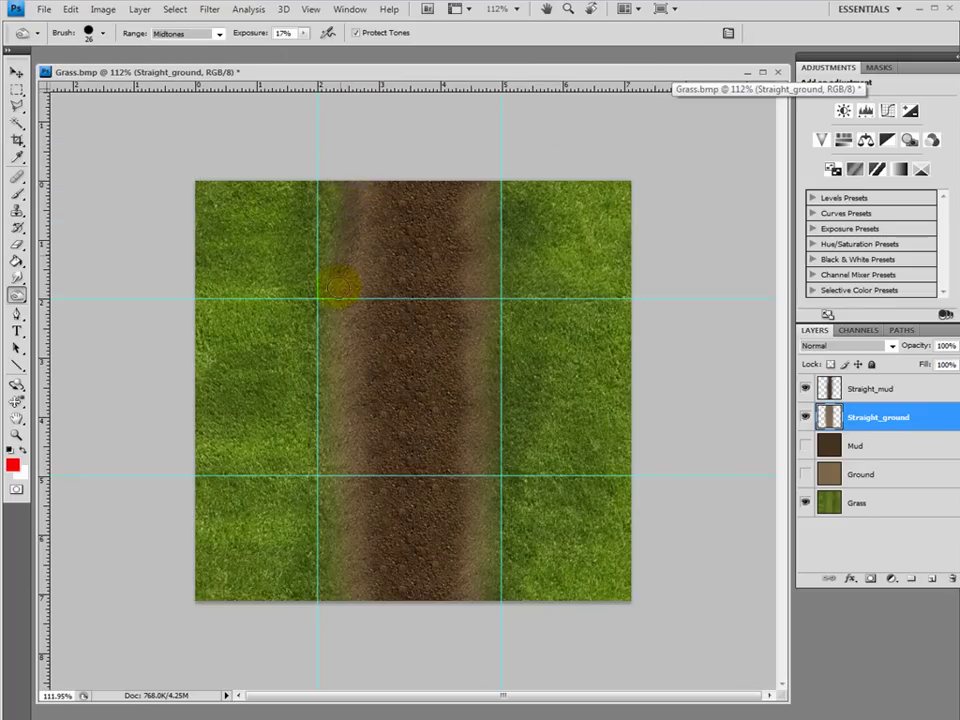
{"action": "left_click_drag", "start_coordinate": [338, 291], "coordinate": [344, 438]}
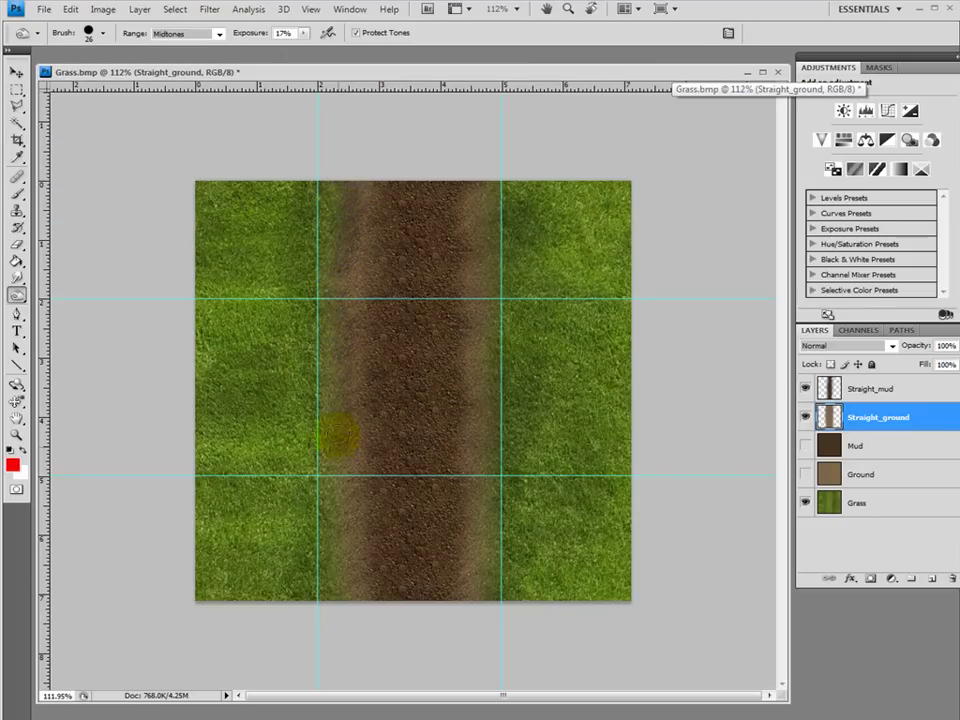
{"action": "mouse_move", "coordinate": [350, 558]}
{"action": "left_mouse_down"}
{"action": "mouse_move", "coordinate": [347, 606]}
{"action": "mouse_move", "coordinate": [350, 519]}
{"action": "left_mouse_up"}
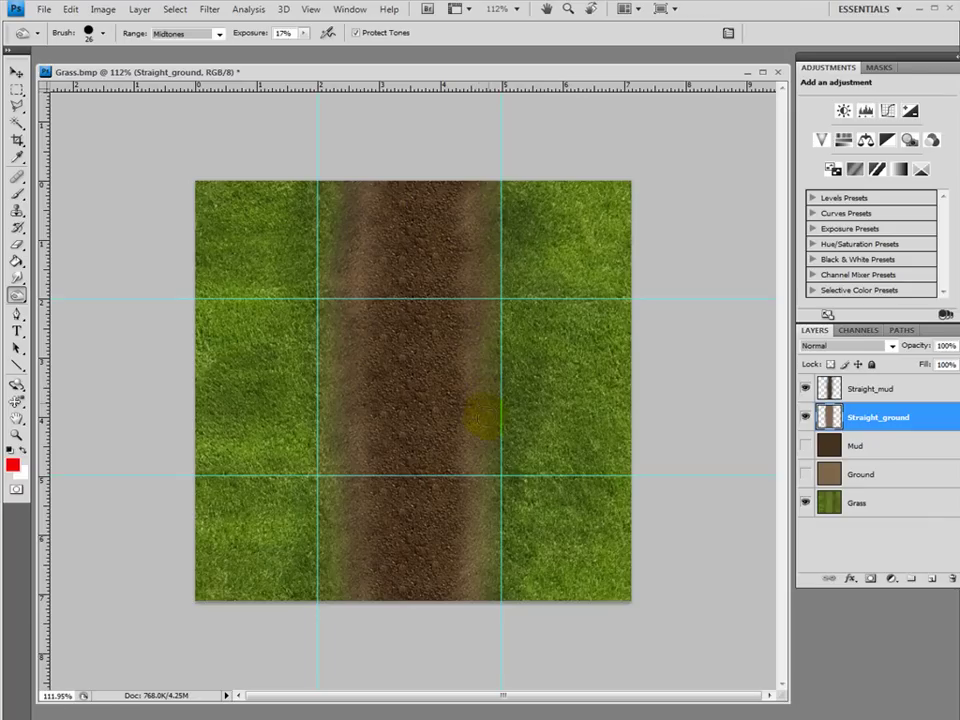
Burn the right edge of the Straight_ground strip along its height with the 26 px brush.
{"action": "mouse_move", "coordinate": [476, 547]}
{"action": "left_mouse_down"}
{"action": "mouse_move", "coordinate": [480, 613]}
{"action": "mouse_move", "coordinate": [500, 497]}
{"action": "left_mouse_up"}
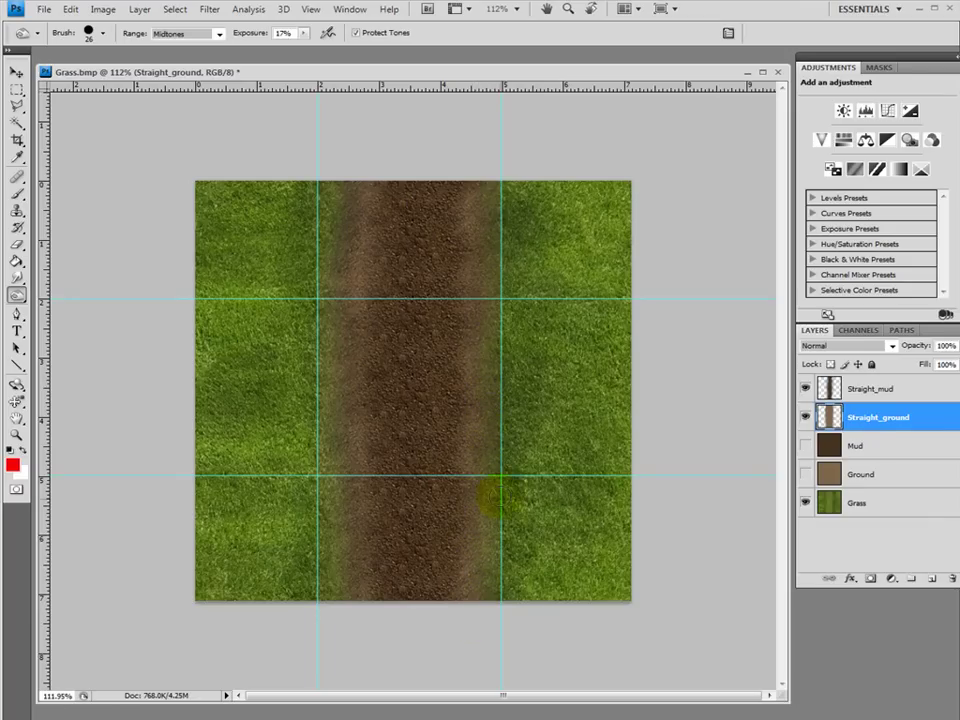
{"action": "left_click_drag", "start_coordinate": [474, 572], "coordinate": [485, 486]}
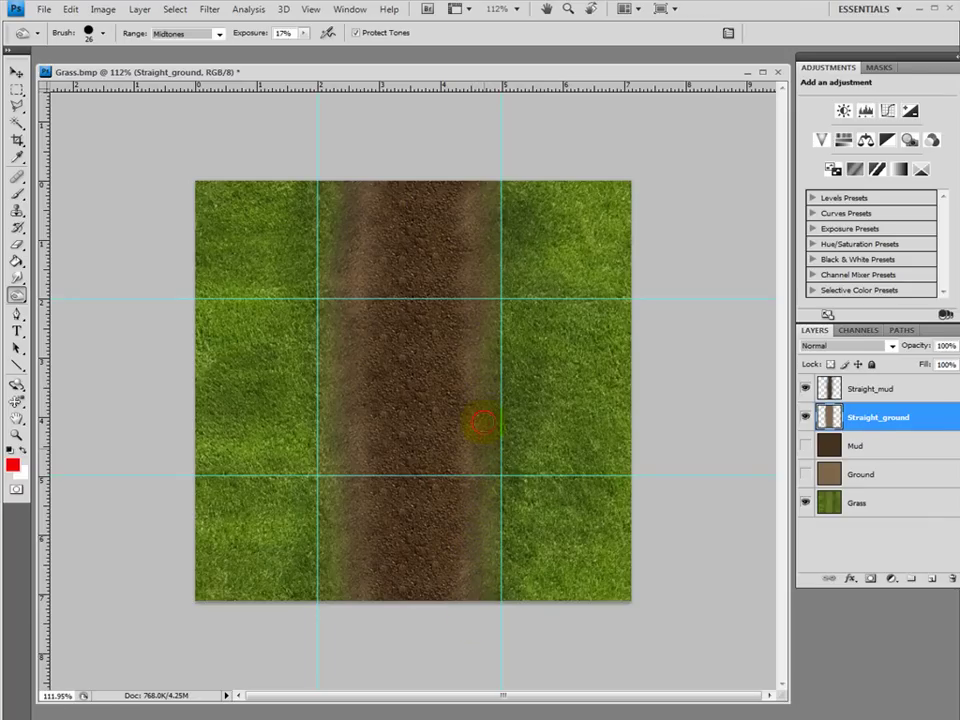
{"action": "left_click_drag", "start_coordinate": [475, 322], "coordinate": [475, 192]}
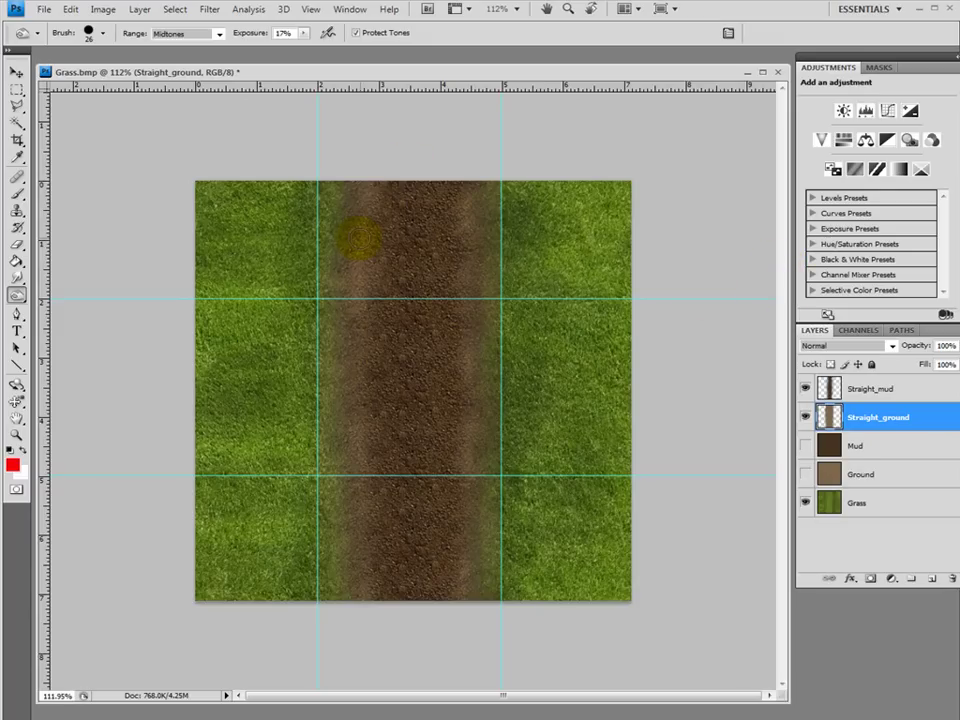
Duplicate the darkened Grass layer under its default name and make the original Grass layer active.
{"action": "left_click", "coordinate": [879, 504]}
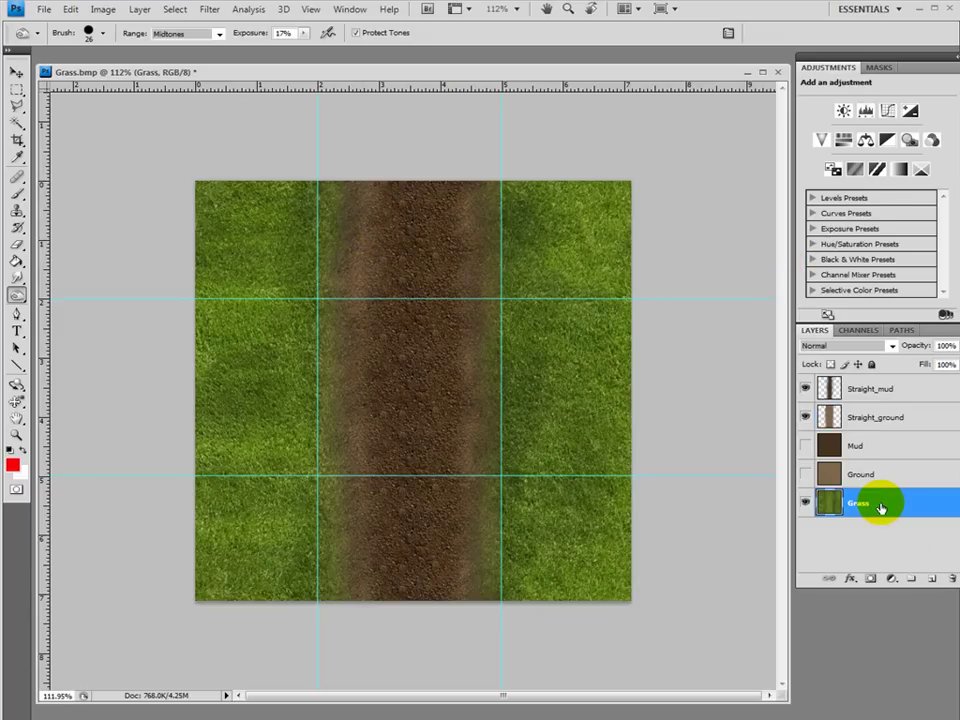
{"action": "right_click", "coordinate": [882, 508]}
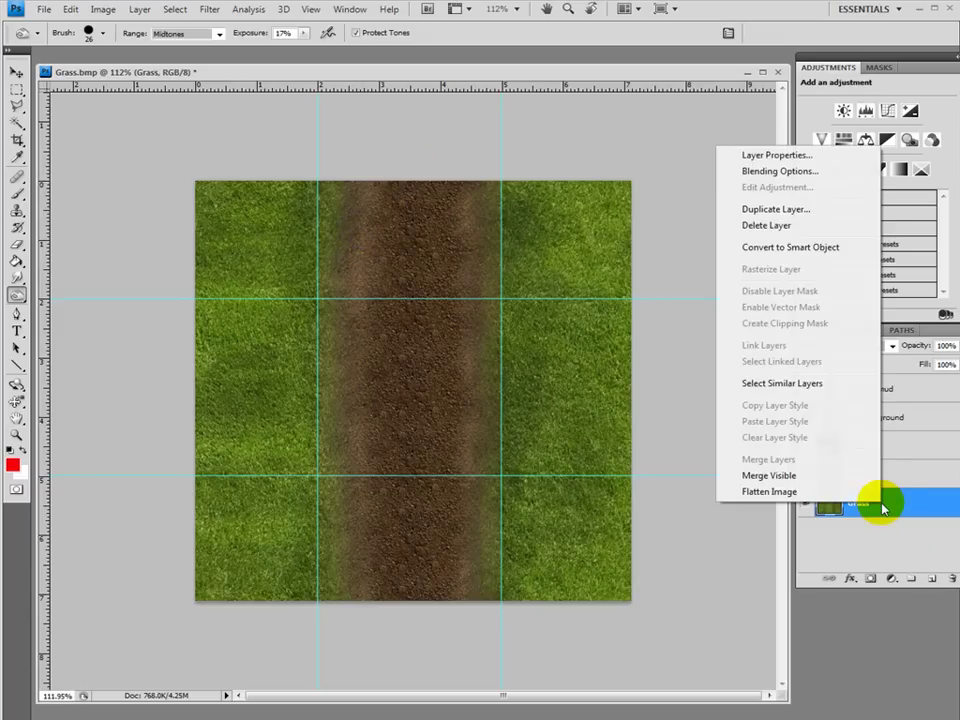
{"action": "left_click", "coordinate": [800, 213]}
{"action": "left_click", "coordinate": [630, 222]}
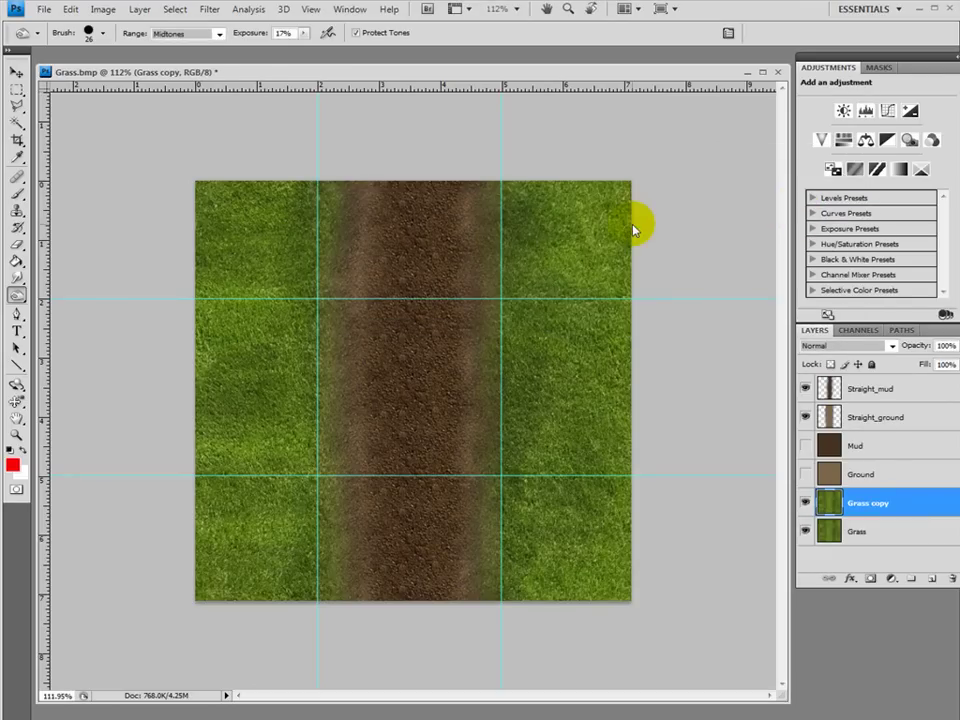
{"action": "left_click", "coordinate": [872, 534]}
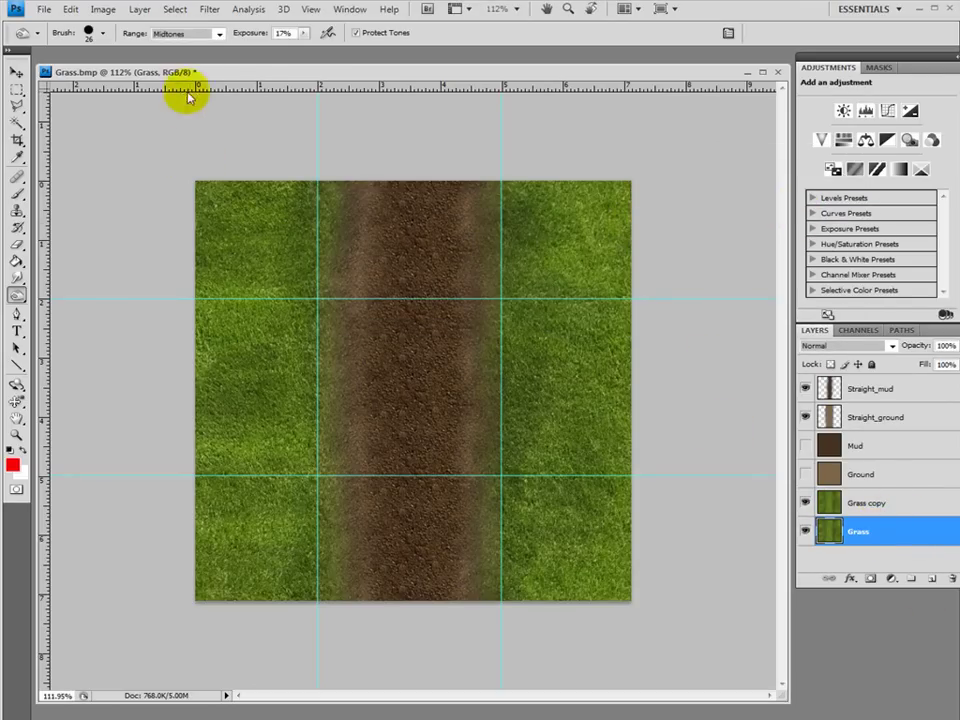
Add a Hue/Saturation adjustment layer under its default name directly above the original Grass layer.
{"action": "left_click", "coordinate": [142, 10]}
{"action": "mouse_move", "coordinate": [167, 137]}
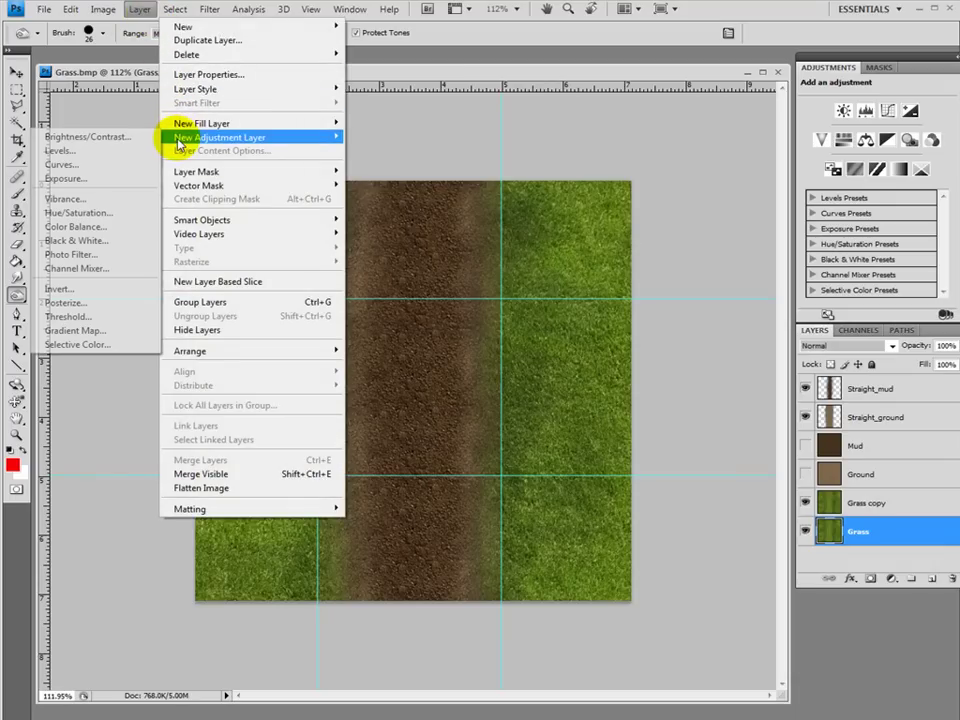
{"action": "left_click", "coordinate": [129, 212]}
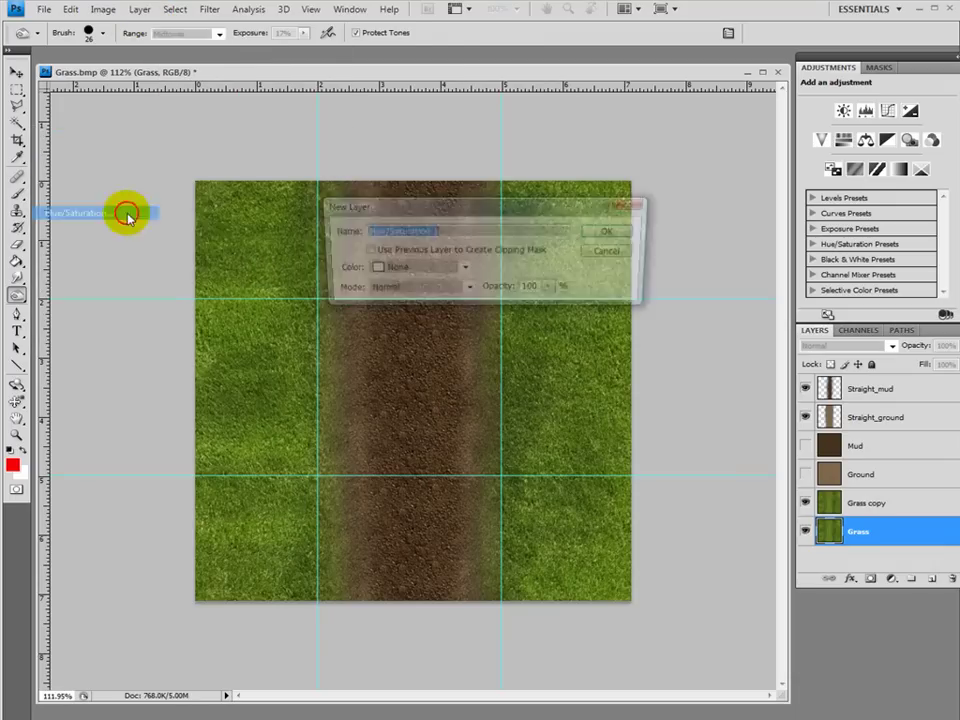
{"action": "left_click", "coordinate": [612, 234]}
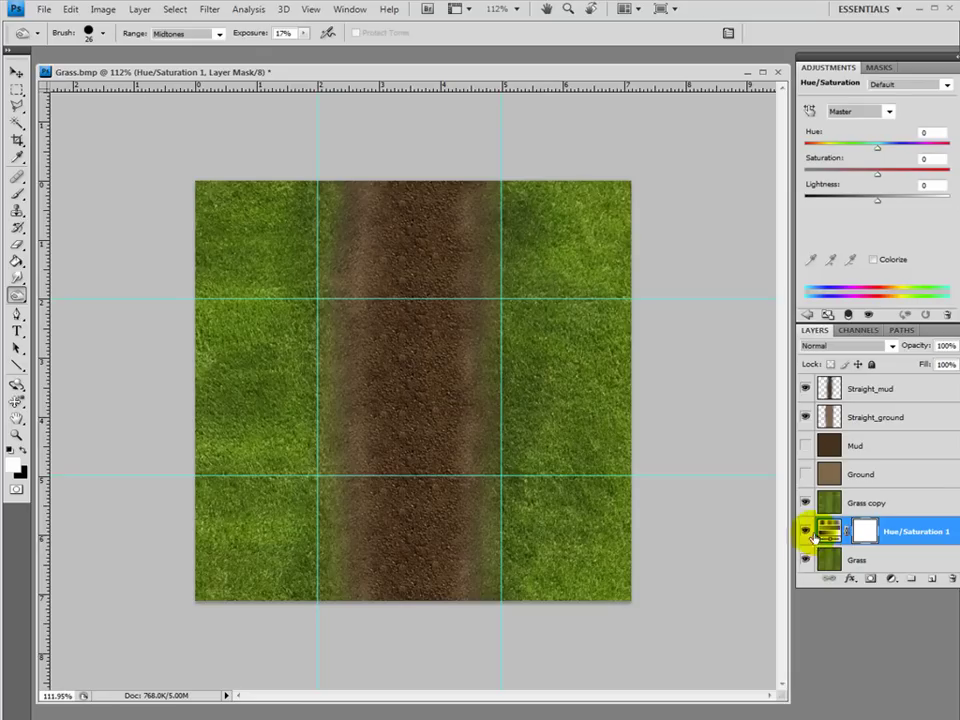
Set the adjustment layer's hue to -26 with Grass copy hidden, and show Grass copy again.
{"action": "left_click", "coordinate": [803, 503]}
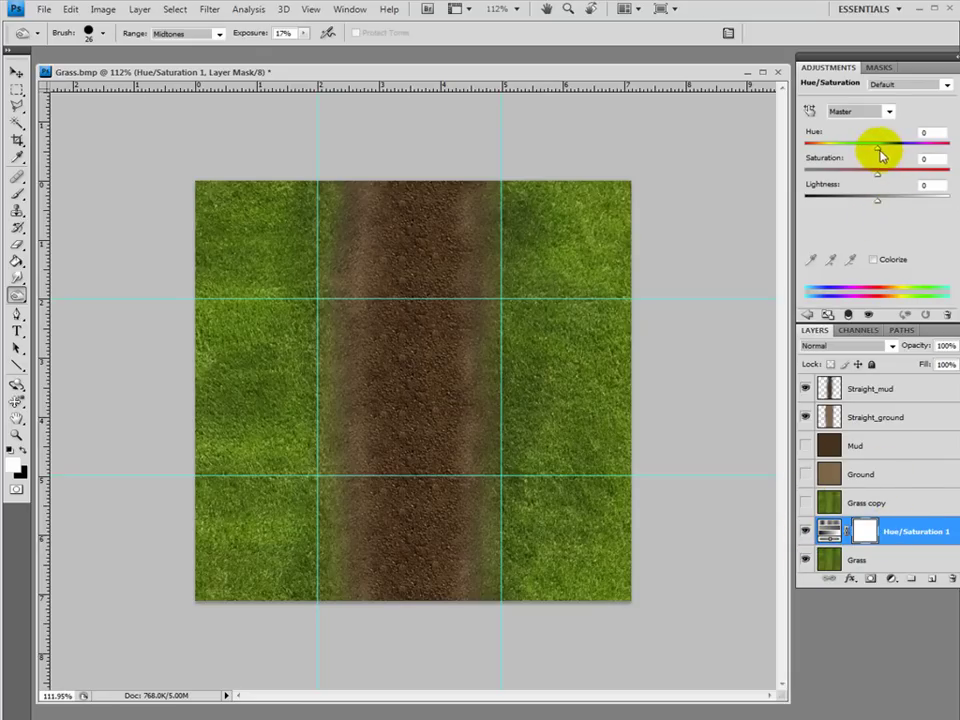
{"action": "left_click_drag", "start_coordinate": [872, 150], "coordinate": [859, 156]}
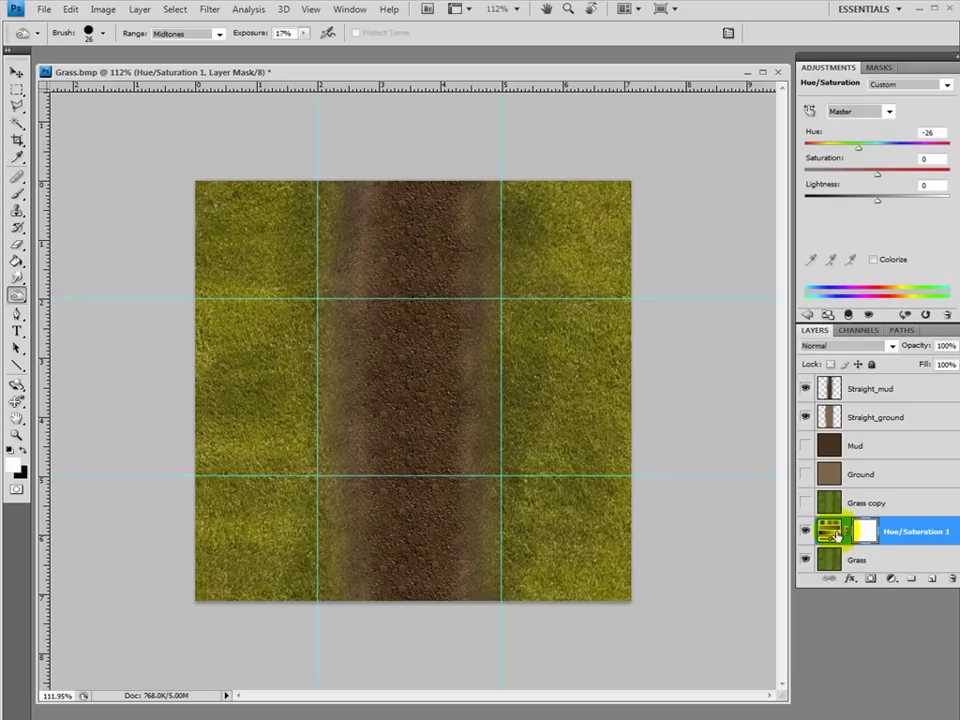
{"action": "left_click", "coordinate": [806, 502]}
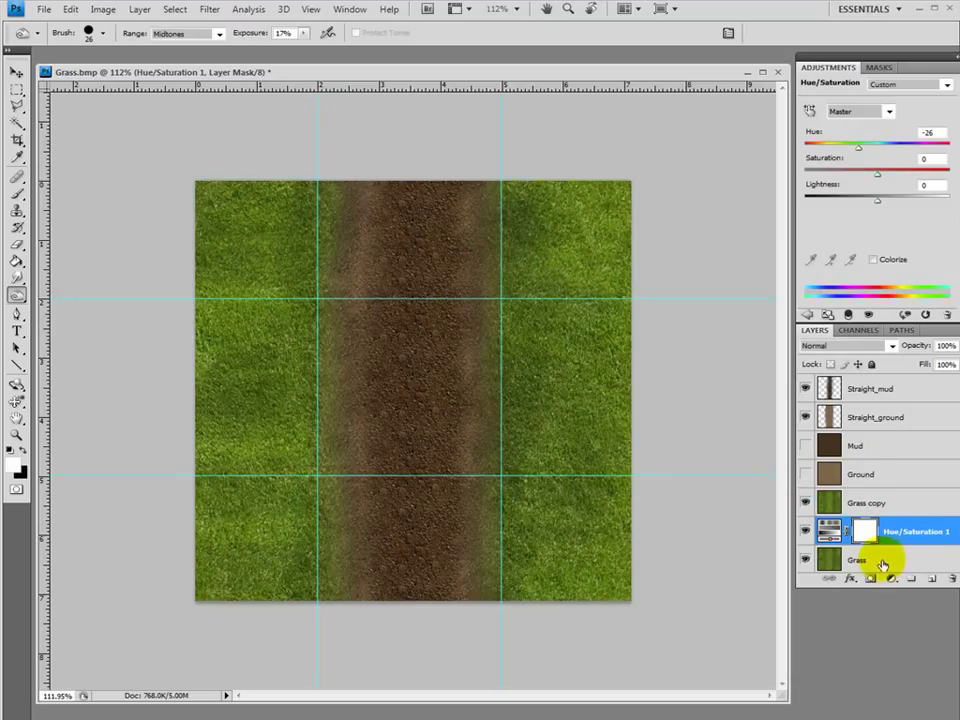
Merge the Hue/Saturation adjustment layer and the original Grass layer into one layer.
{"action": "left_click", "coordinate": [880, 564], "text": "shift"}
{"action": "right_click", "coordinate": [853, 531]}
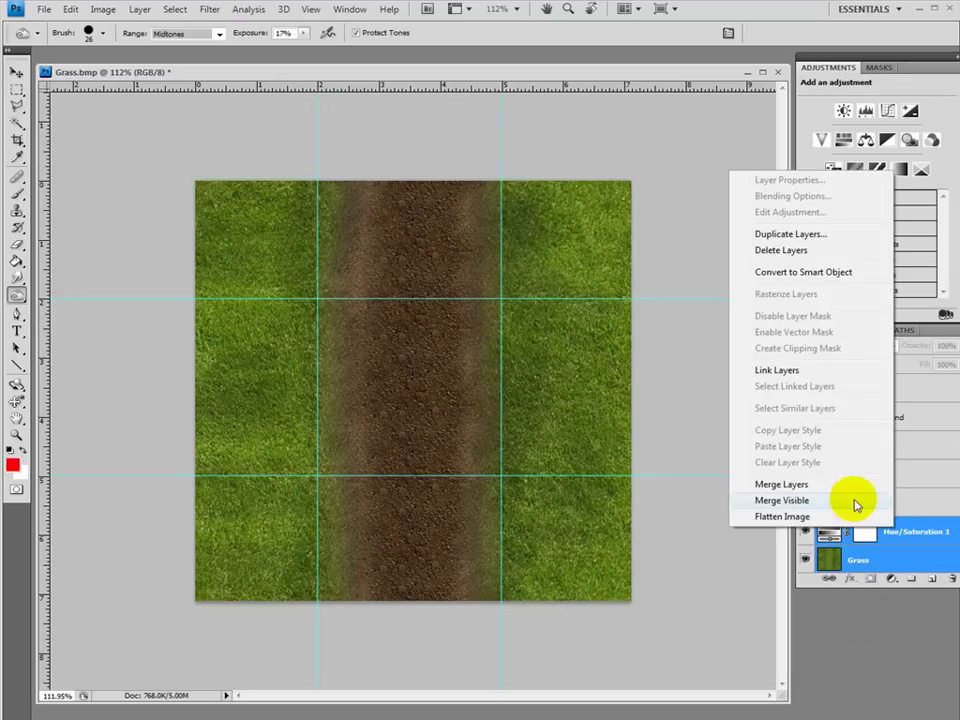
{"action": "left_click", "coordinate": [849, 486]}
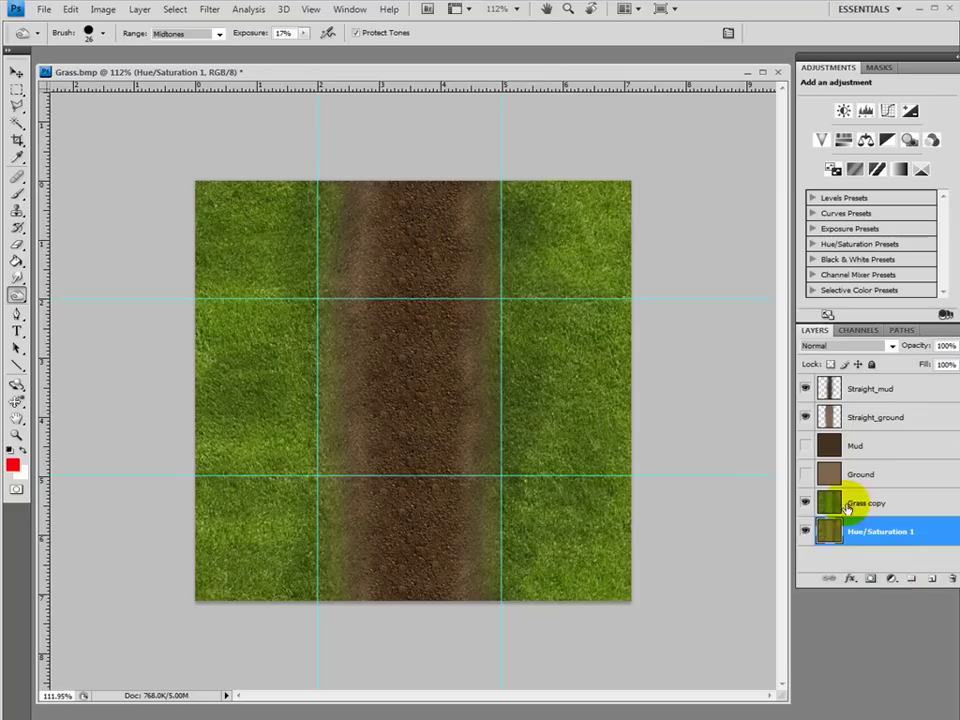
Make the Grass copy layer active and enlarge the Burn tool's brush to 46 px.
{"action": "left_click", "coordinate": [818, 502]}
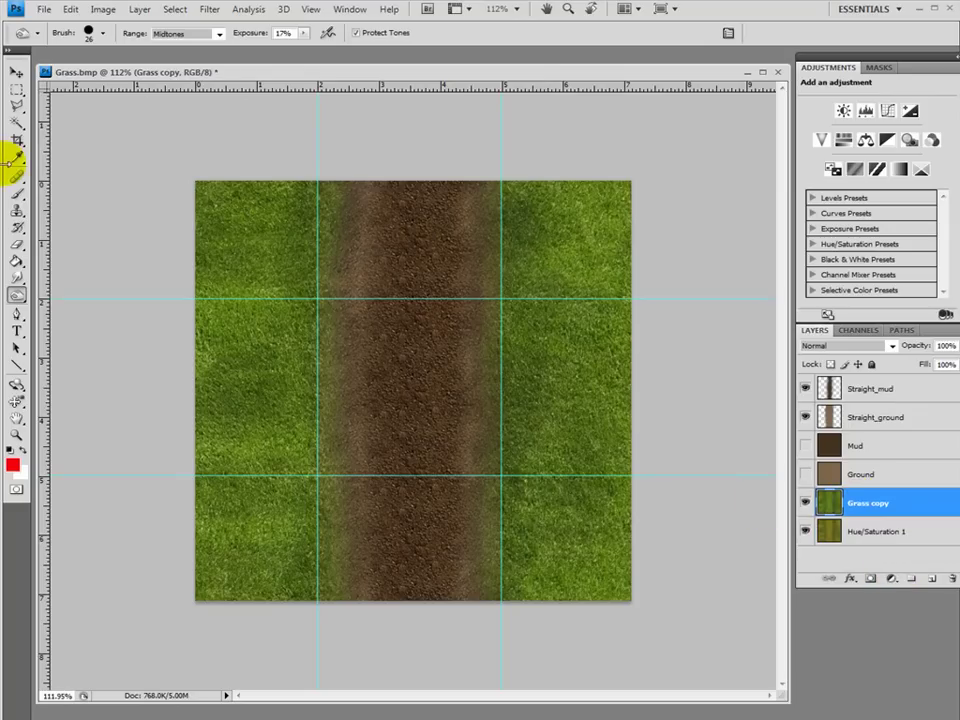
{"action": "left_click", "coordinate": [88, 33]}
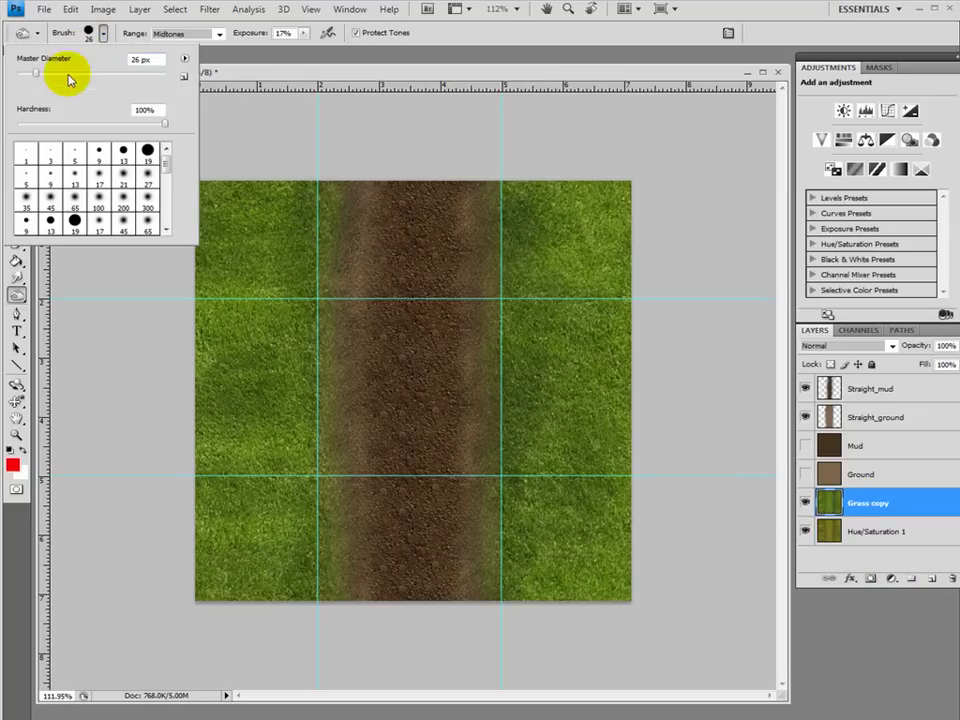
{"action": "left_click", "coordinate": [257, 193]}
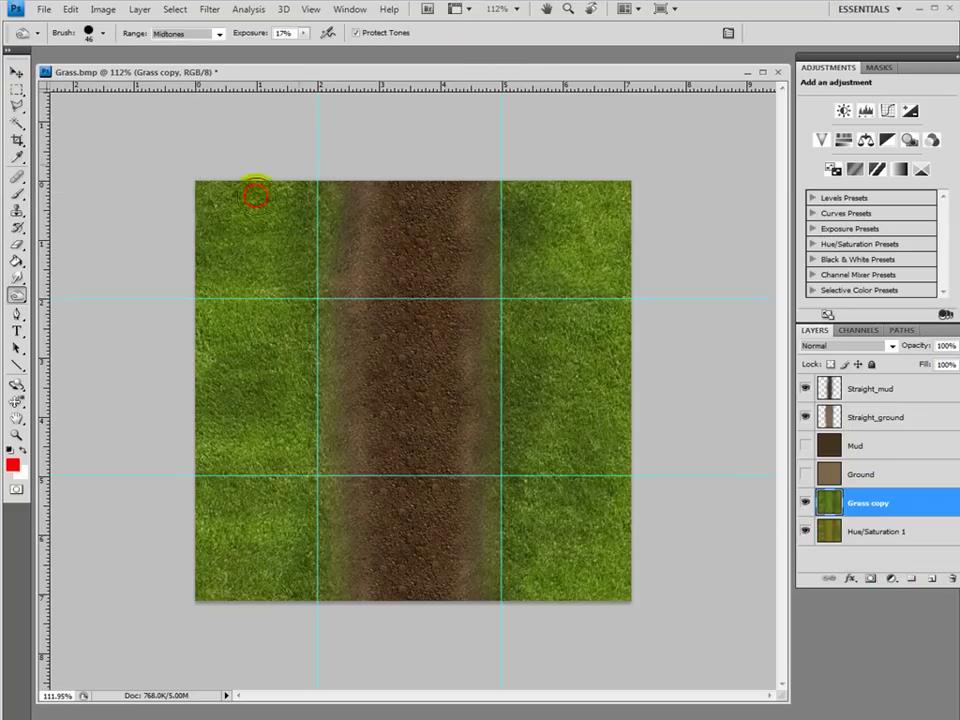
Erase the Grass copy layer along both edges of the path with a 50 px Eraser, first at 32% and finally at 48% opacity.
{"action": "left_click", "coordinate": [17, 246]}
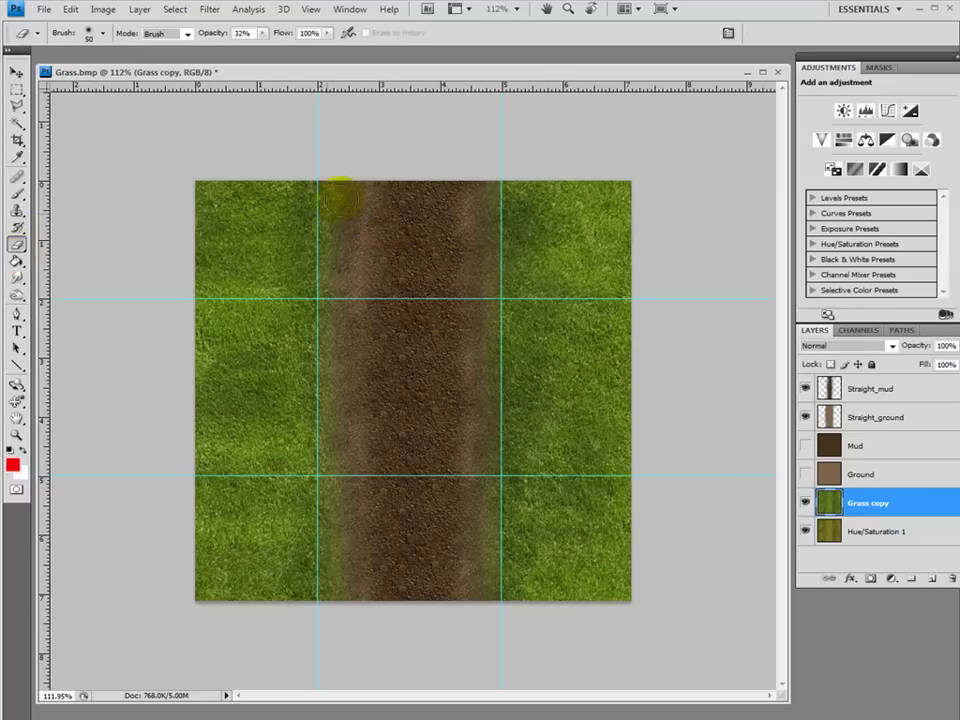
{"action": "left_click_drag", "start_coordinate": [340, 201], "coordinate": [324, 215]}
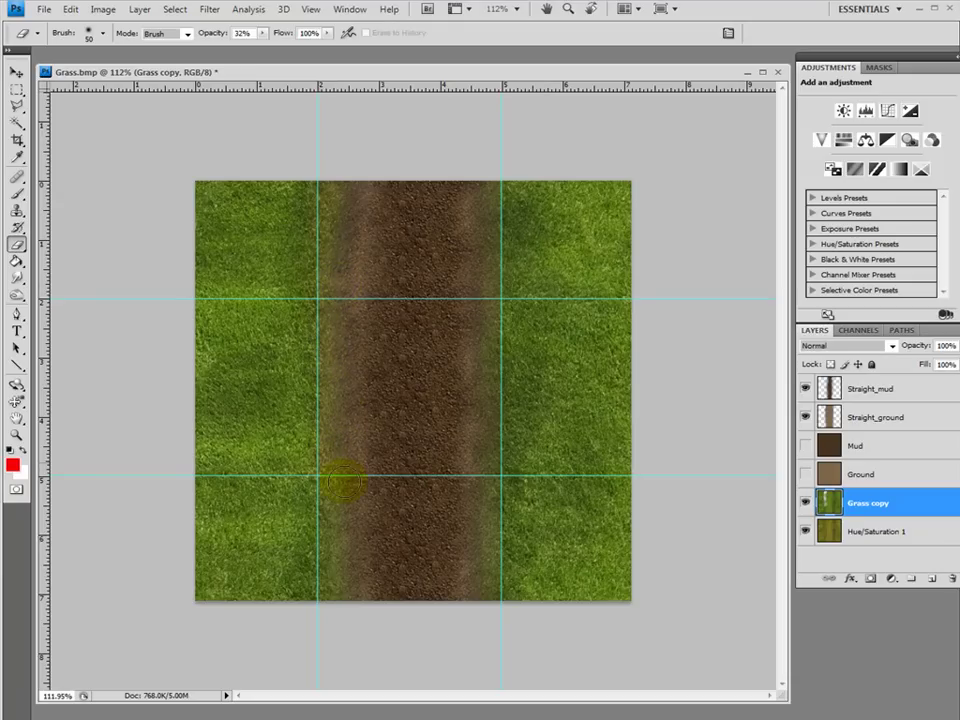
{"action": "mouse_move", "coordinate": [330, 539]}
{"action": "left_mouse_down"}
{"action": "mouse_move", "coordinate": [354, 600]}
{"action": "mouse_move", "coordinate": [347, 593]}
{"action": "left_mouse_up"}
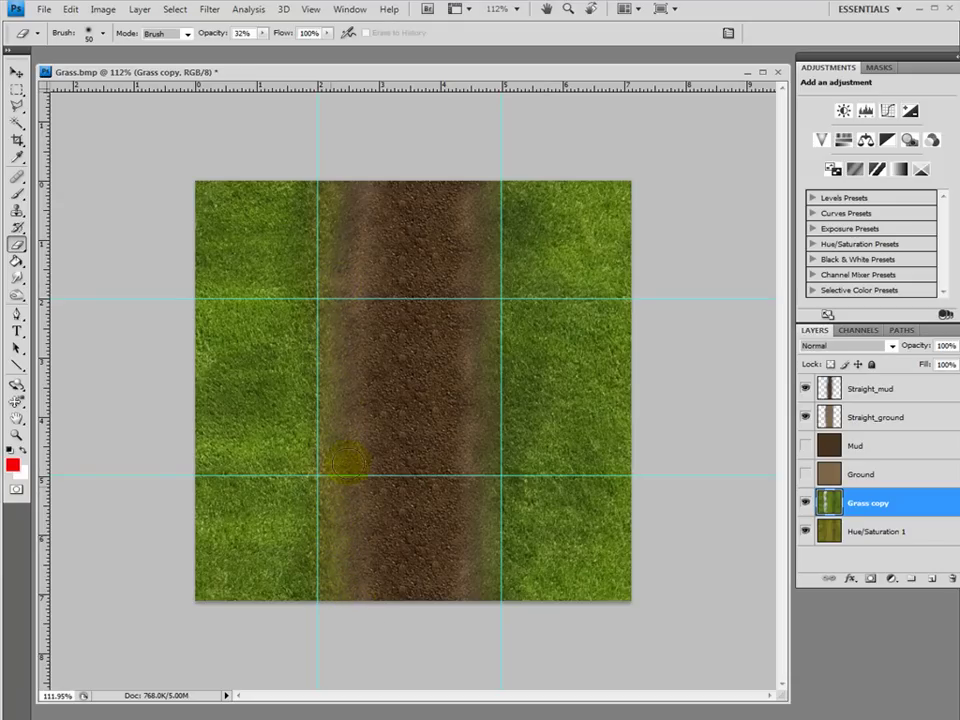
{"action": "left_click_drag", "start_coordinate": [340, 222], "coordinate": [327, 210]}
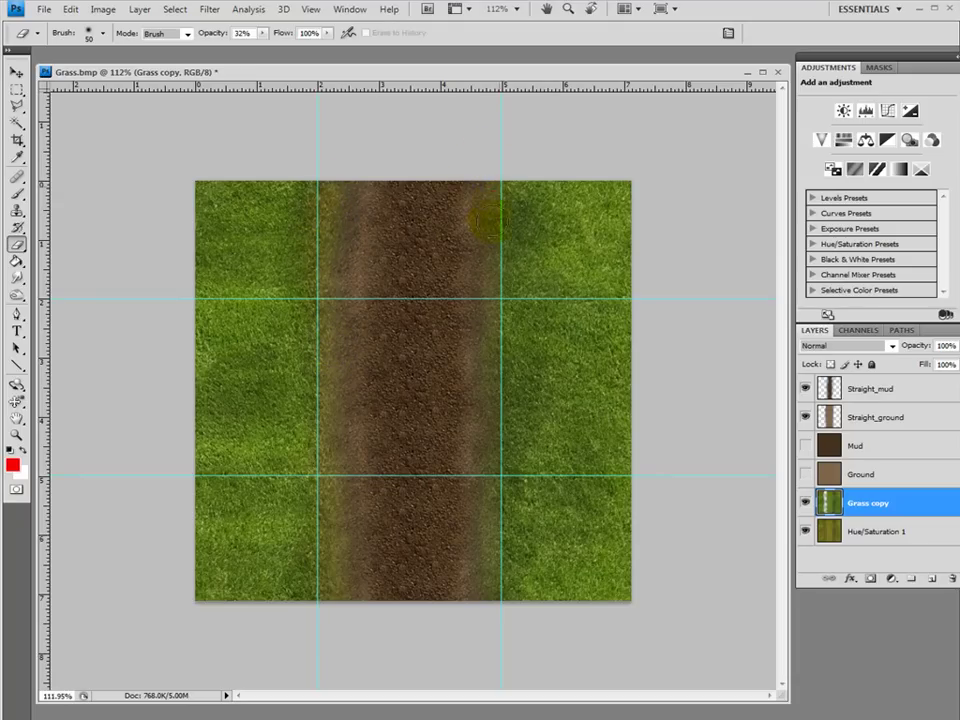
{"action": "mouse_move", "coordinate": [493, 282]}
{"action": "left_mouse_down"}
{"action": "mouse_move", "coordinate": [465, 351]}
{"action": "mouse_move", "coordinate": [490, 263]}
{"action": "mouse_move", "coordinate": [489, 418]}
{"action": "left_mouse_up"}
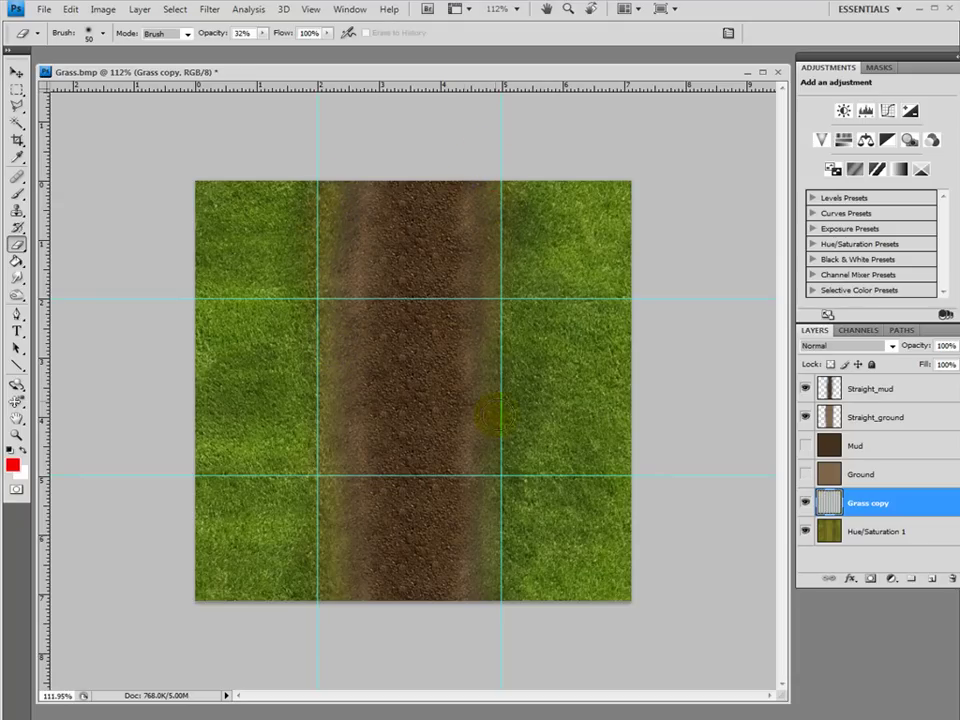
{"action": "left_click_drag", "start_coordinate": [263, 33], "coordinate": [296, 38]}
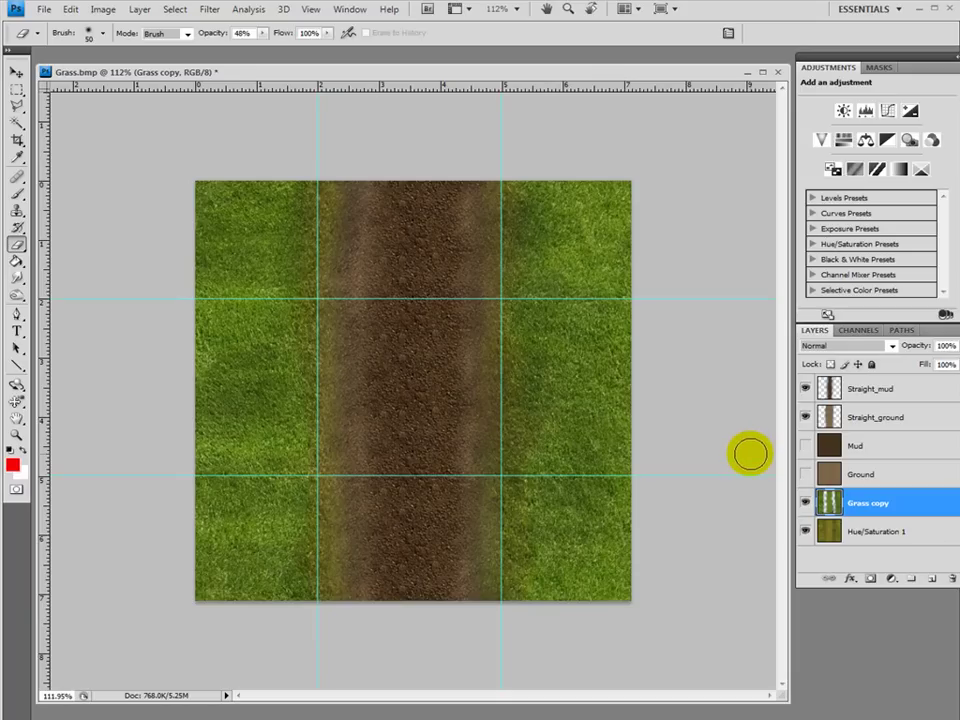
Try to select the Straight_mud, Straight_ground, Mud and Ground layers together with Grass copy.
{"action": "left_click", "coordinate": [908, 390], "text": "ctrl"}
{"action": "left_click", "coordinate": [910, 418], "text": "ctrl"}
{"action": "left_click", "coordinate": [910, 446], "text": "ctrl"}
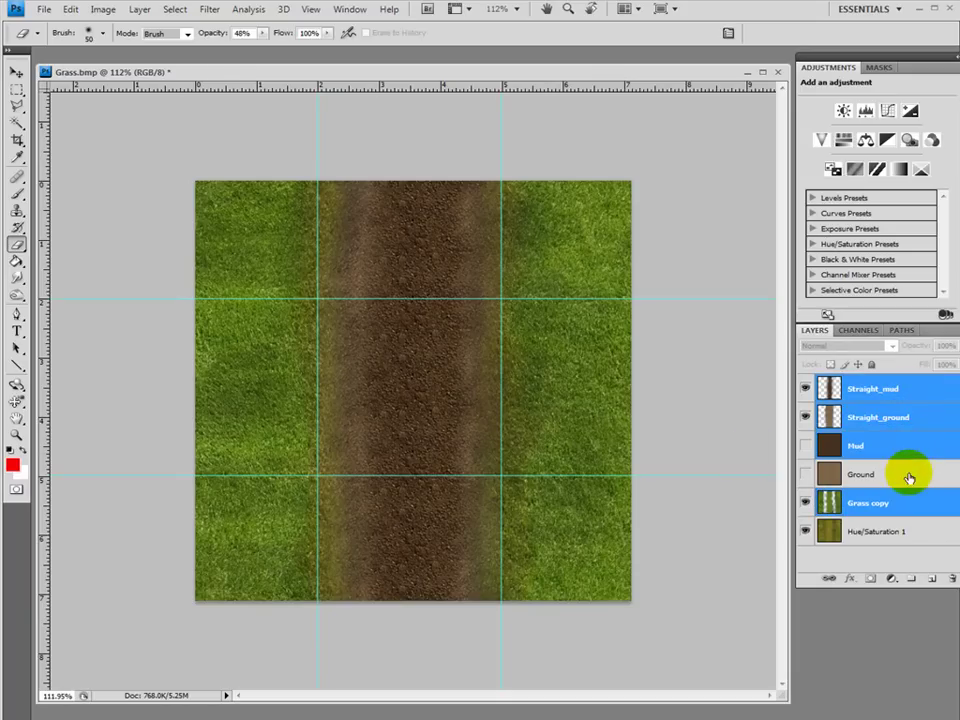
{"action": "left_click", "coordinate": [908, 476]}
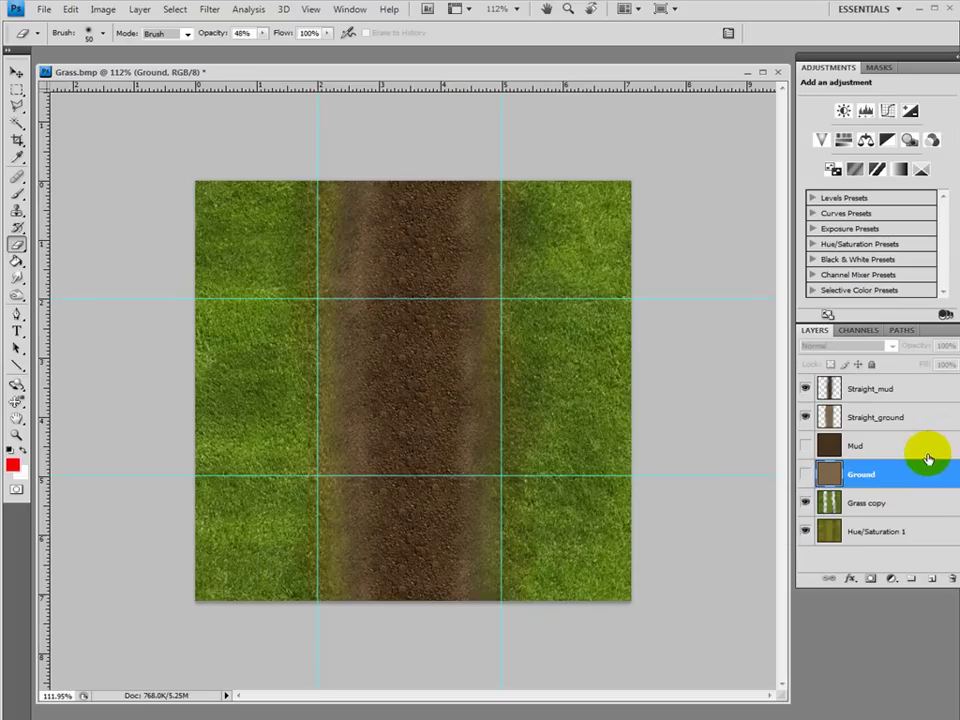